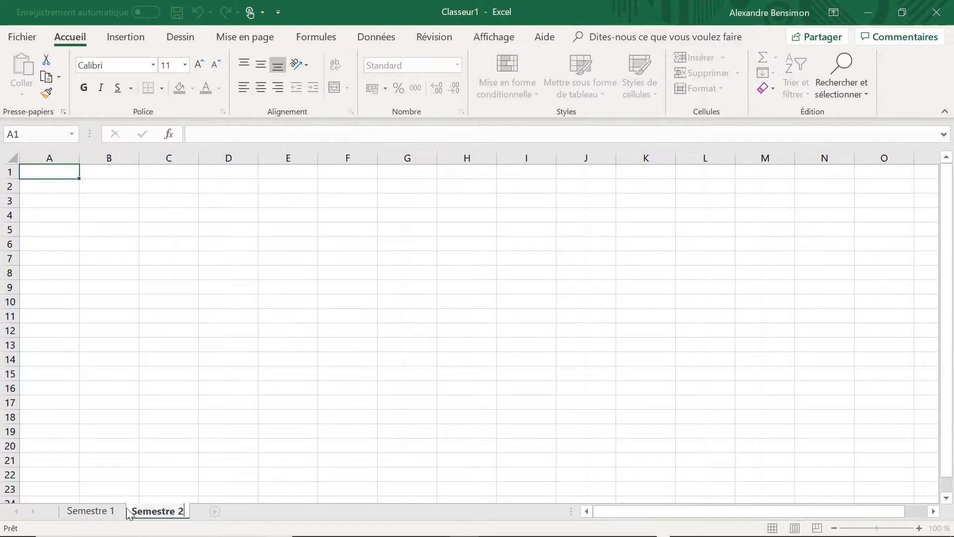
Switch to the Semestre 1 sheet, try out a range selection from C5 to G6, and select cell C5
{"action": "left_click", "coordinate": [91, 511]}
{"action": "left_click_drag", "start_coordinate": [164, 226], "coordinate": [154, 420]}
{"action": "left_click", "coordinate": [186, 230]}
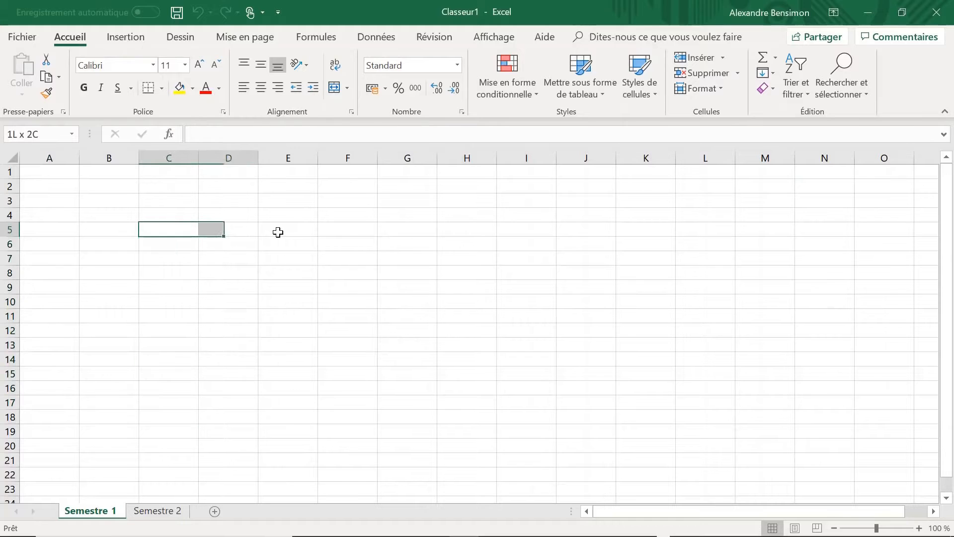
{"action": "left_click_drag", "start_coordinate": [239, 230], "coordinate": [381, 239]}
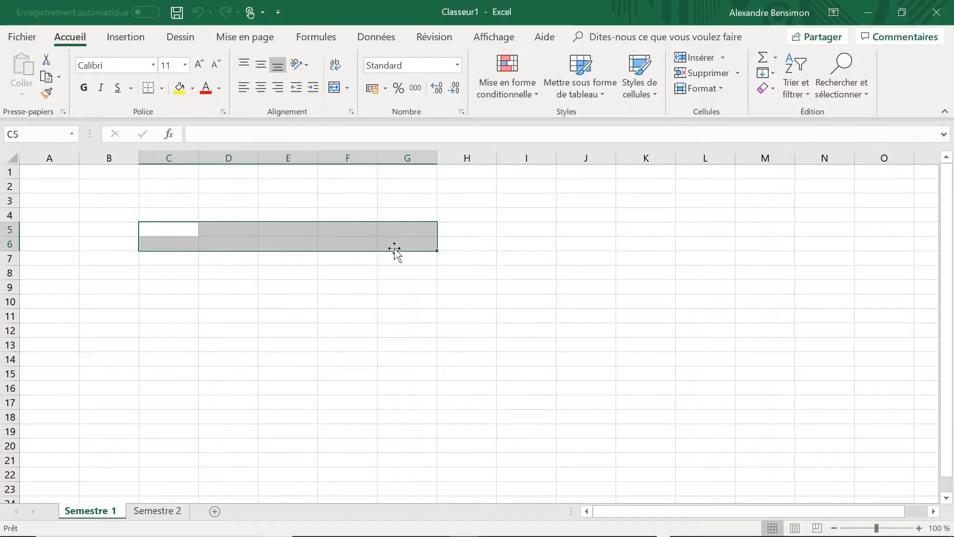
{"action": "left_click", "coordinate": [167, 230]}
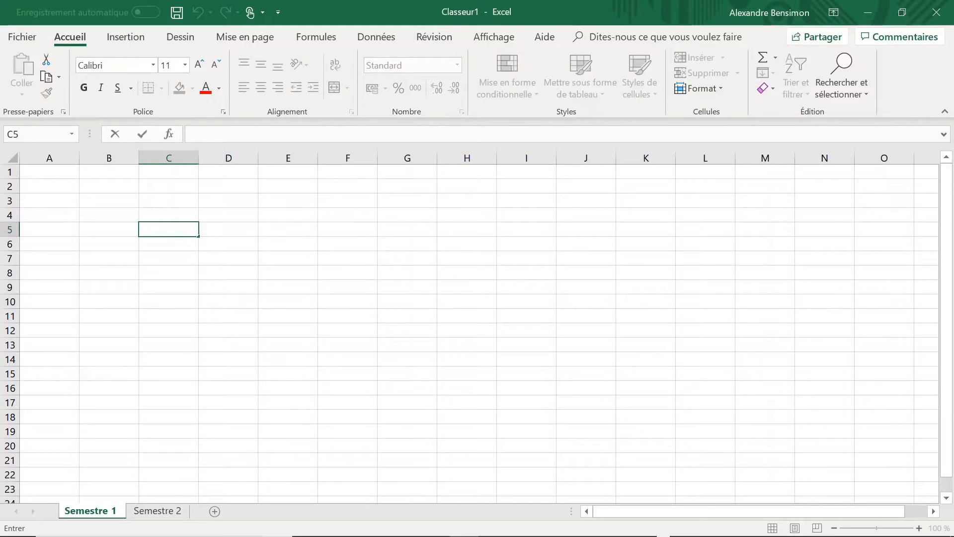
Enter the header Matières in cell C5 and the first subject, Français, in C6
{"action": "left_click", "coordinate": [190, 258]}
{"action": "key", "text": "Up"}
{"action": "key", "text": "Up"}
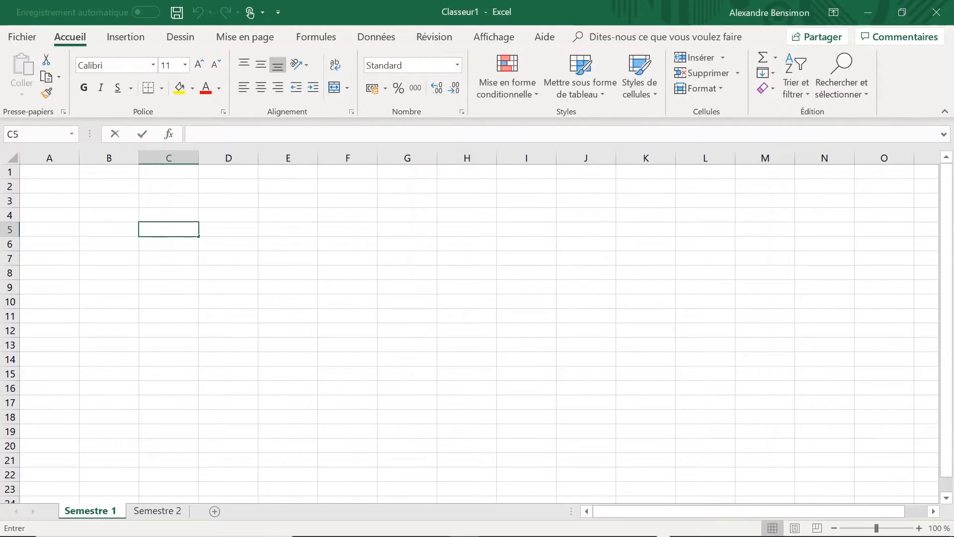
{"action": "key", "text": "F2"}
{"action": "key", "text": "F2"}
{"action": "type", "text": "Matièr"}
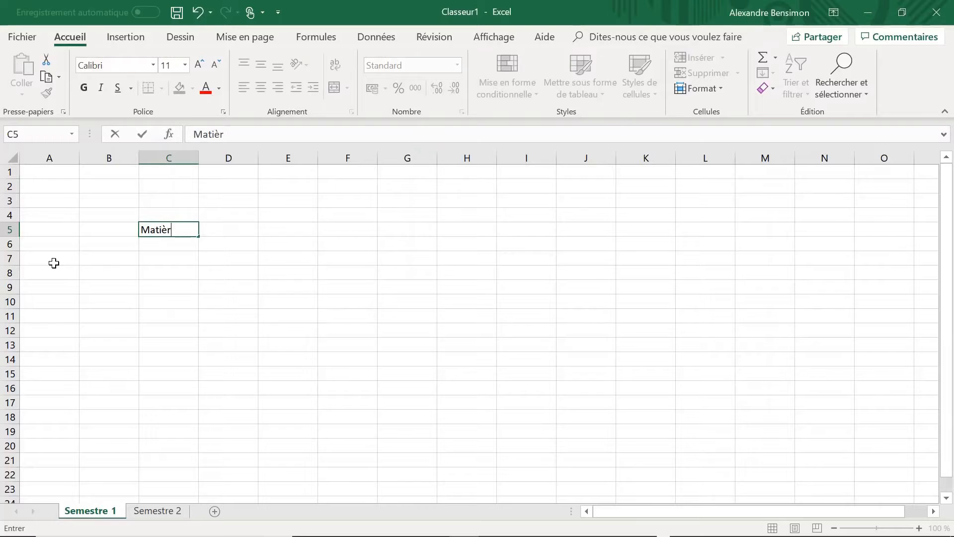
{"action": "type", "text": "es"}
{"action": "key", "text": "Return"}
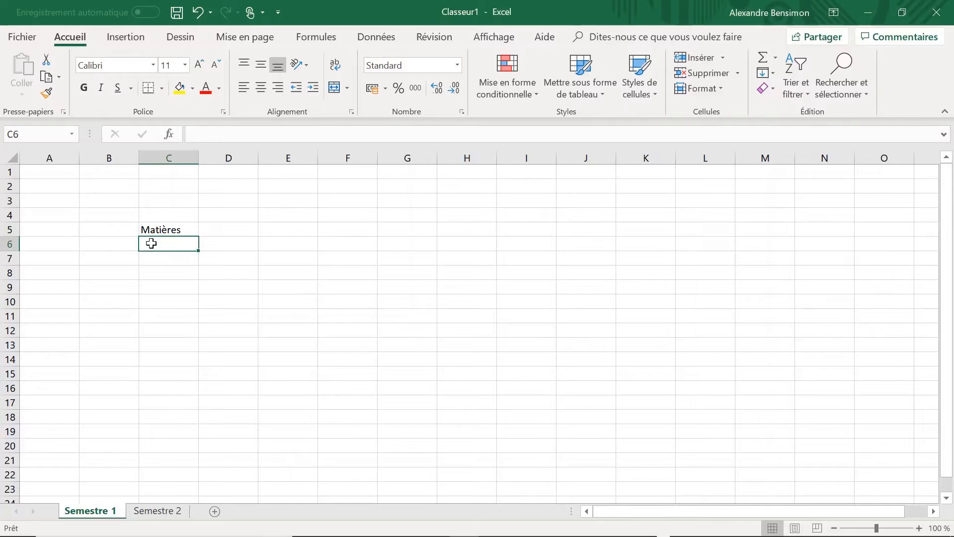
{"action": "type", "text": "Français"}
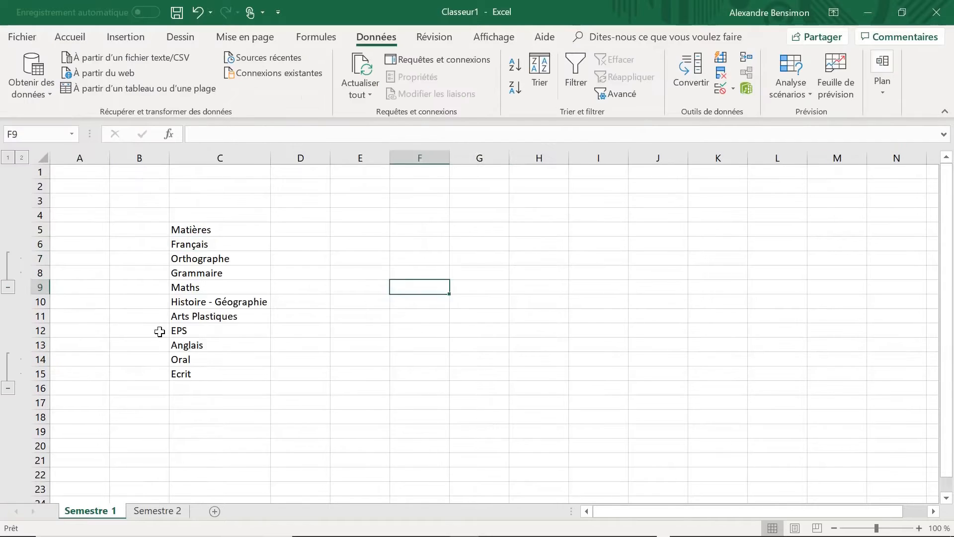
{"action": "left_click", "coordinate": [479, 229]}
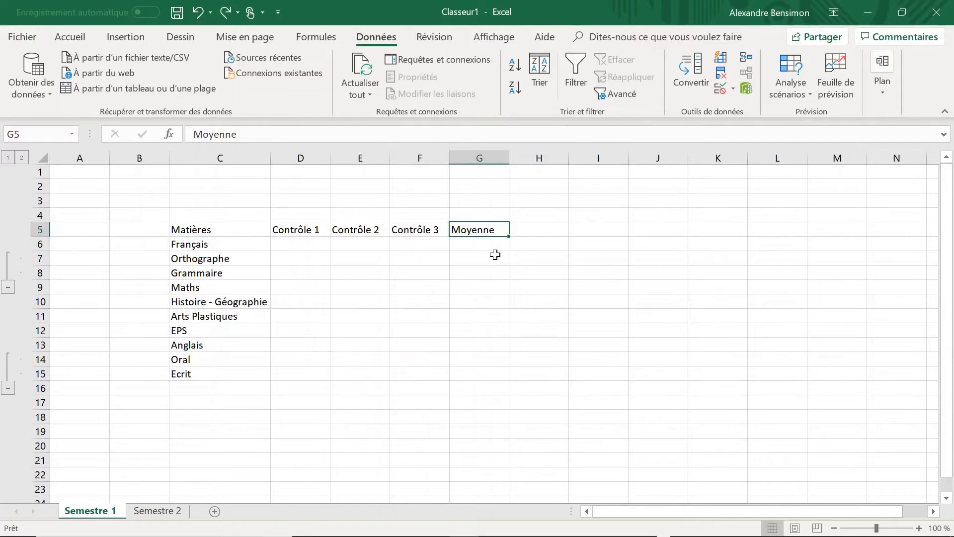
{"action": "left_click", "coordinate": [318, 245]}
{"action": "left_click", "coordinate": [350, 248]}
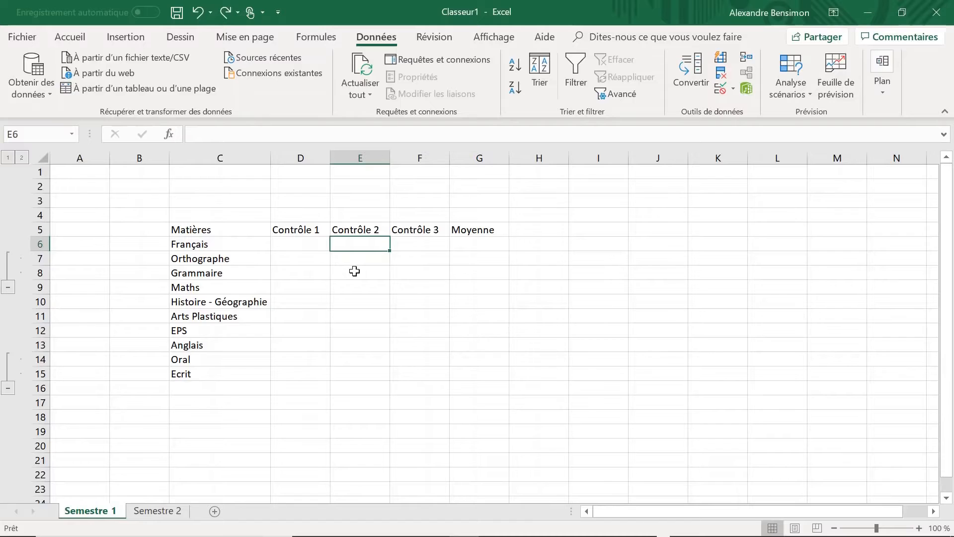
{"action": "key", "text": "Left"}
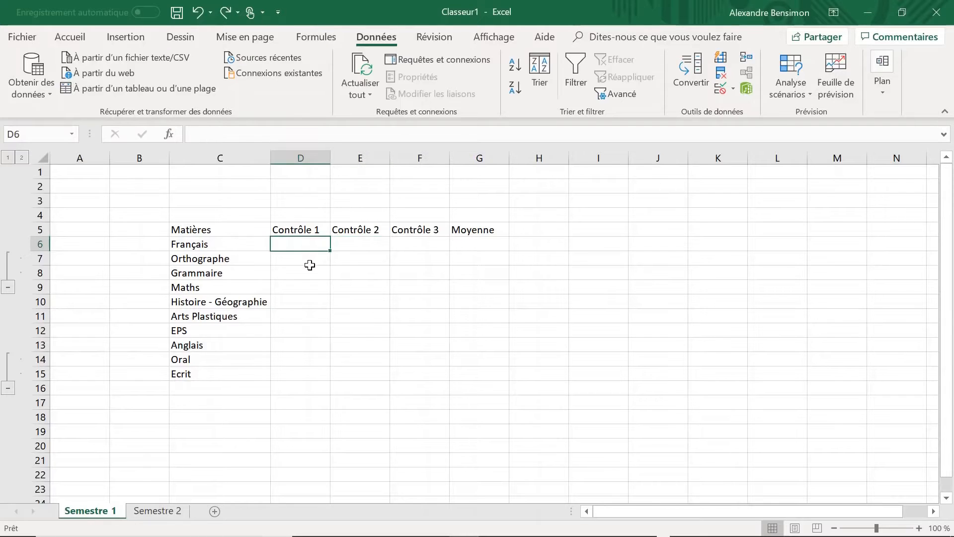
Delete the entire row 6 containing Français above Orthographe
{"action": "left_click", "coordinate": [40, 244]}
{"action": "left_click", "coordinate": [84, 35]}
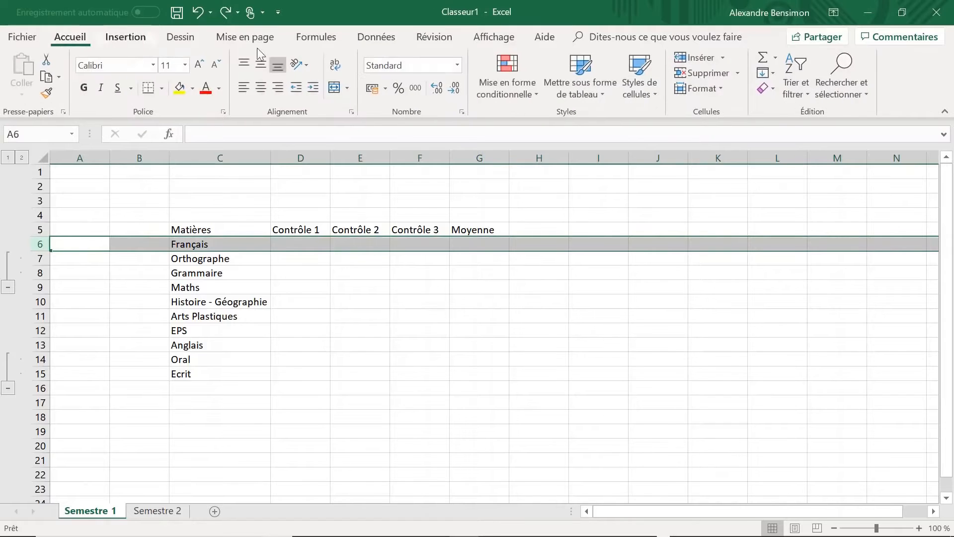
{"action": "left_click", "coordinate": [699, 72]}
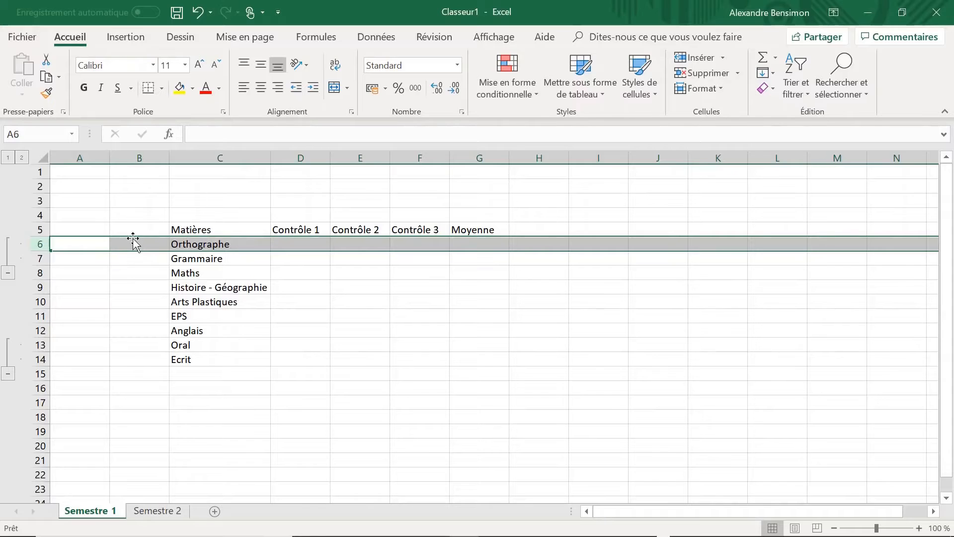
Merge and center cells B6:B7 beside Orthographe and Grammaire, enter Français, and align it to the vertical middle
{"action": "left_click_drag", "start_coordinate": [134, 242], "coordinate": [140, 259]}
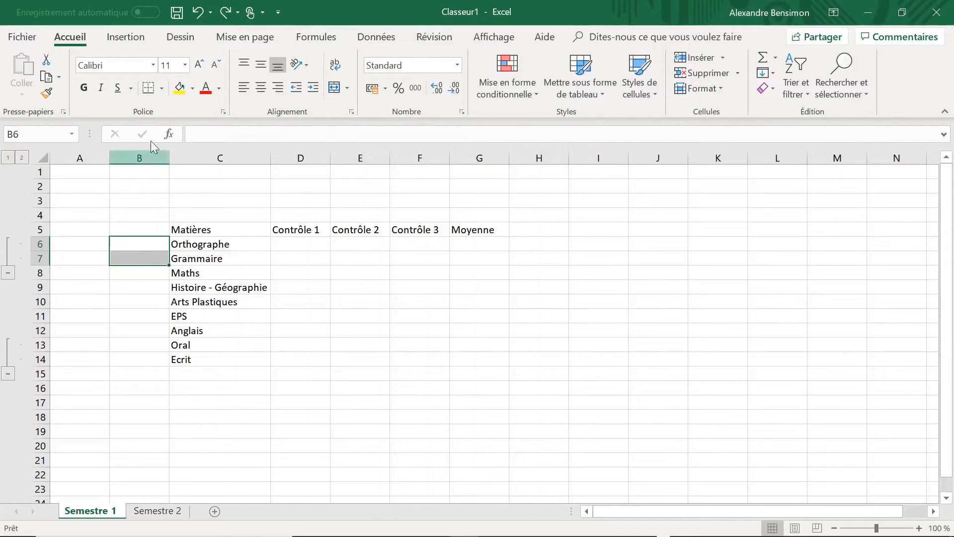
{"action": "left_click", "coordinate": [334, 89]}
{"action": "type", "text": "Français"}
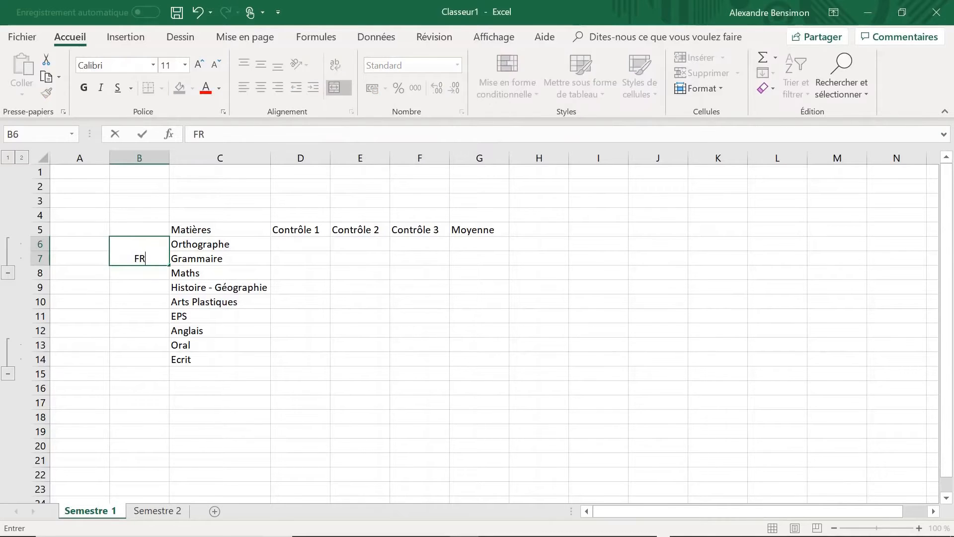
{"action": "key", "text": "ctrl+Return"}
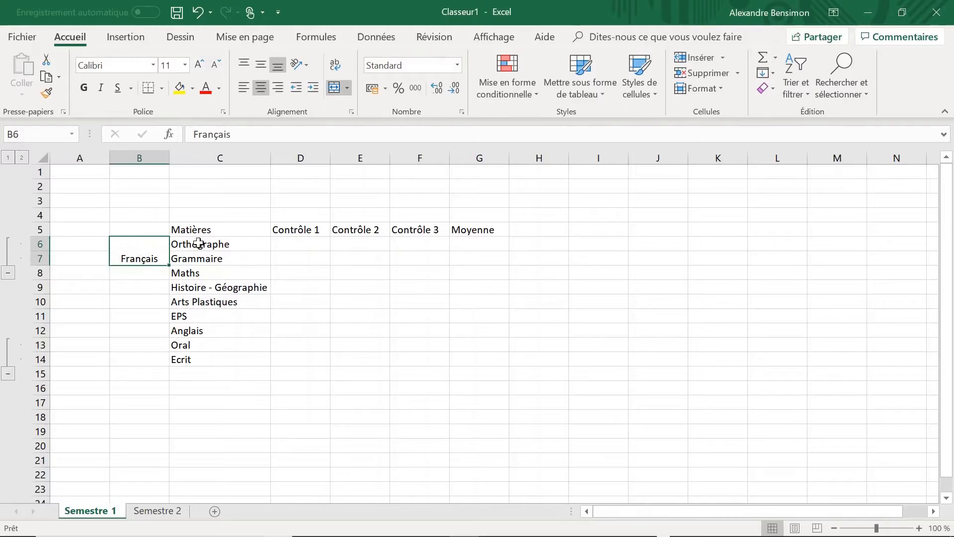
{"action": "left_click", "coordinate": [257, 70]}
{"action": "left_click", "coordinate": [300, 273]}
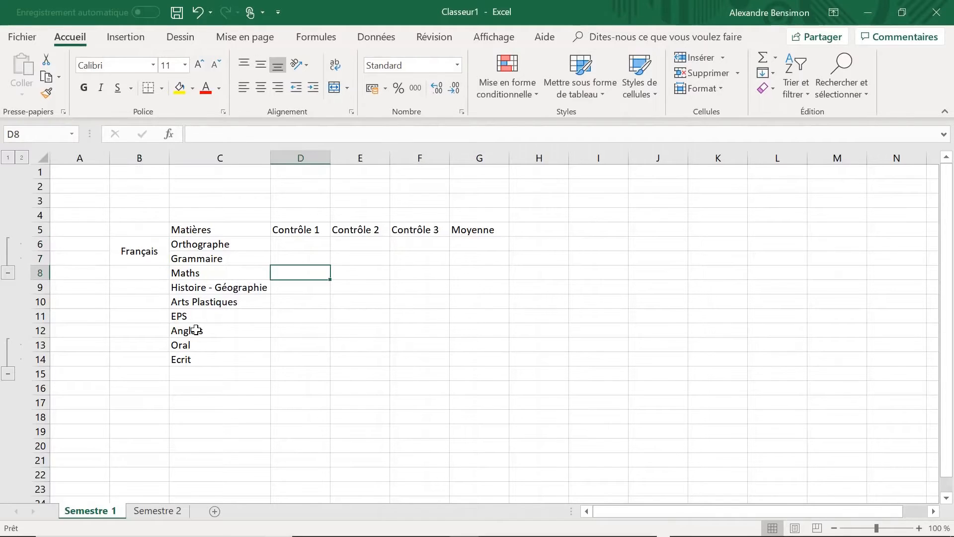
Merge and center the Matières header across cells B5:C5
{"action": "left_click", "coordinate": [196, 330]}
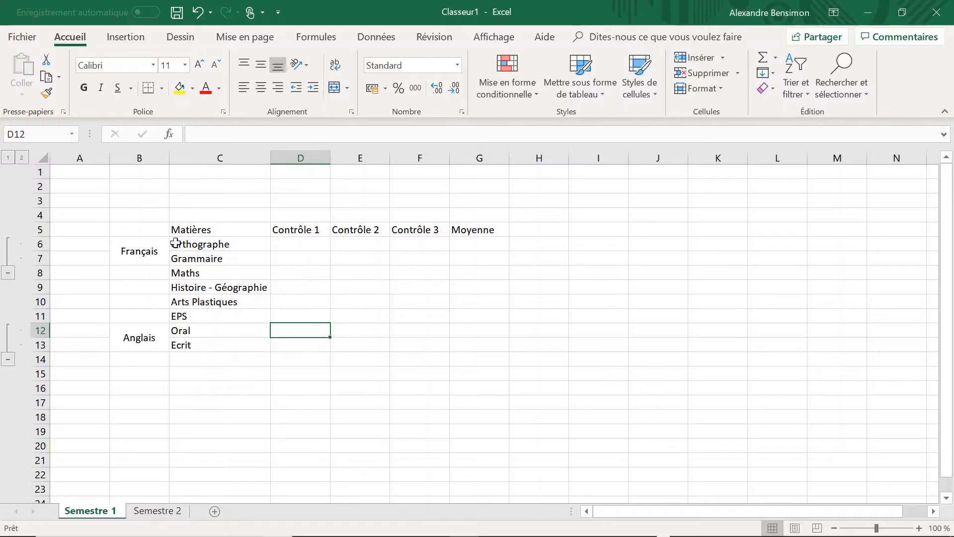
{"action": "left_click_drag", "start_coordinate": [134, 228], "coordinate": [262, 224]}
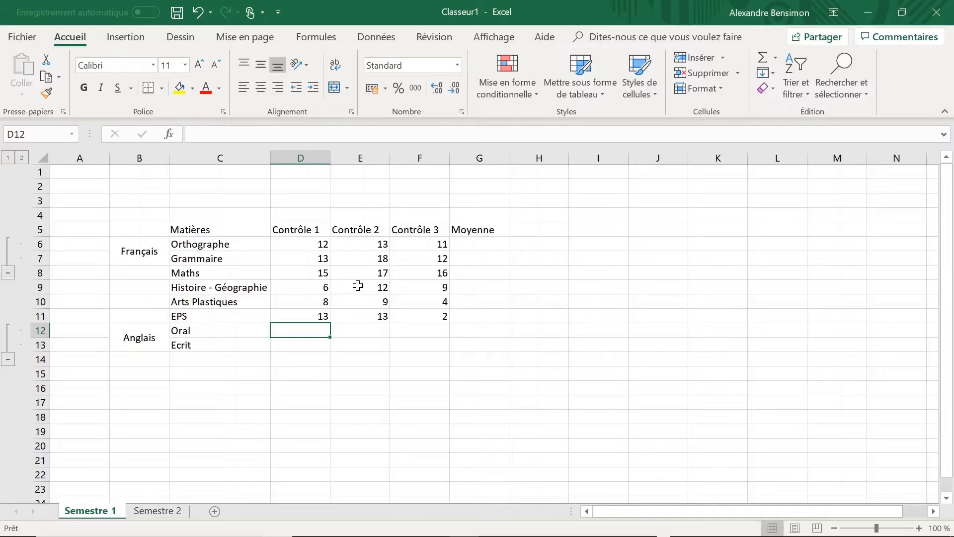
Enter the Anglais grades for Contrôle 1 to 3: 12, 9 and 8 for Oral, and 16, 14 and 11 for Ecrit
{"action": "type", "text": "12"}
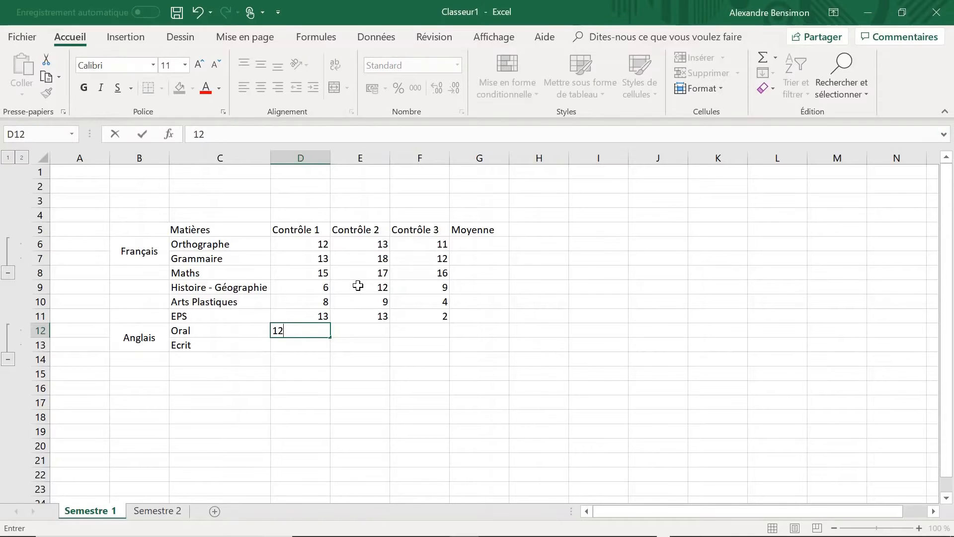
{"action": "key", "text": "Return"}
{"action": "type", "text": "16"}
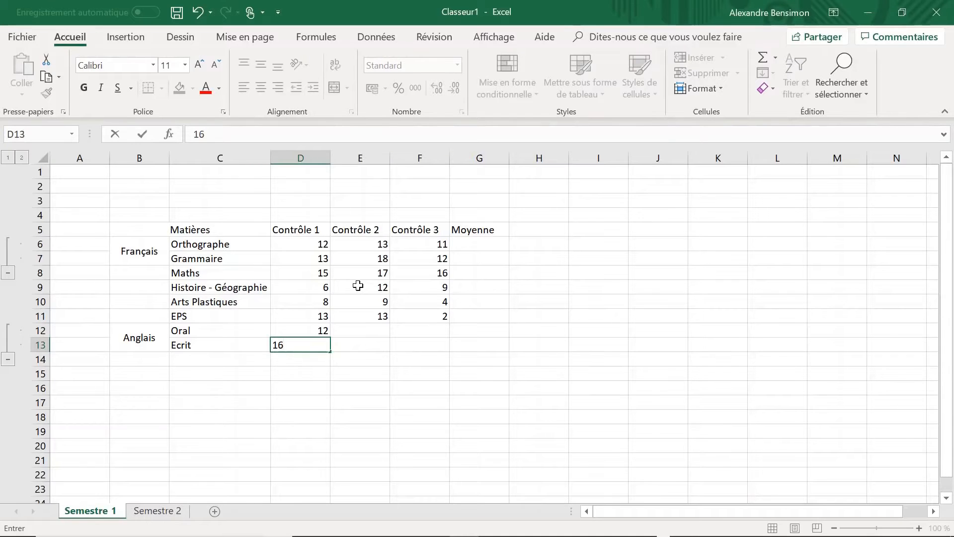
{"action": "key", "text": "Tab"}
{"action": "type", "text": "14"}
{"action": "key", "text": "Tab"}
{"action": "type", "text": "11"}
{"action": "key", "text": "Tab"}
{"action": "key", "text": "Up"}
{"action": "key", "text": "Left"}
{"action": "key", "text": "Left"}
{"action": "type", "text": "9\t8"}
{"action": "left_click", "coordinate": [481, 257]}
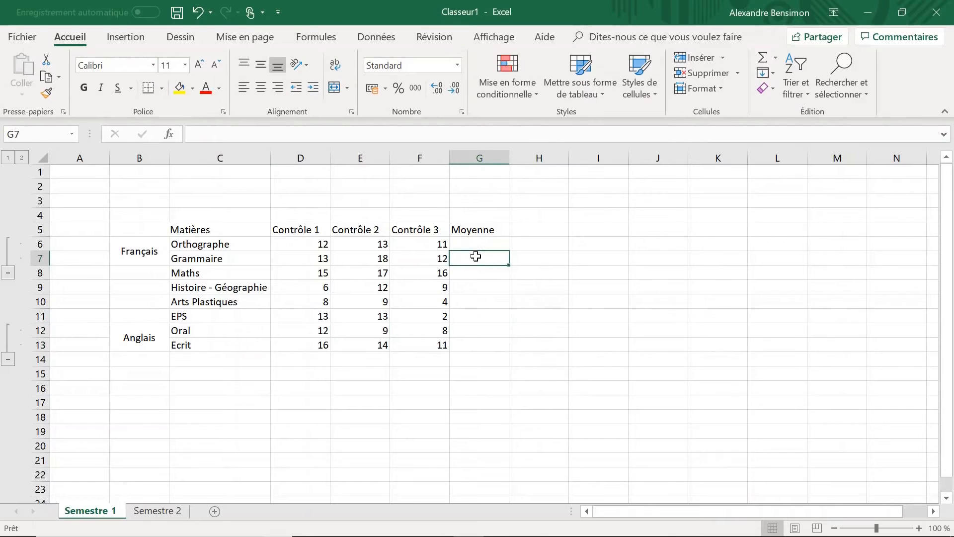
Calculate the Orthographe average in cell G6 with the formula =MOYENNE(D6:F6)
{"action": "left_click", "coordinate": [478, 243]}
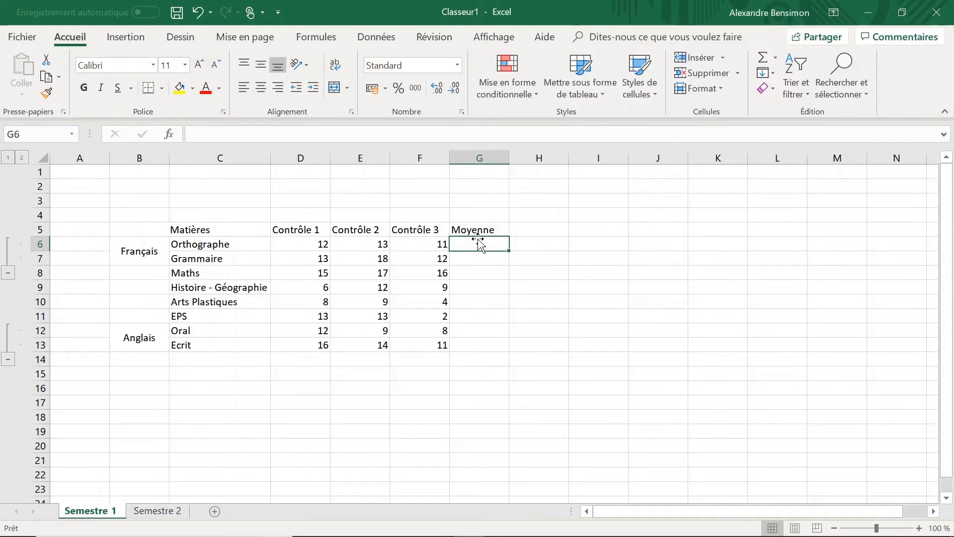
{"action": "type", "text": "="}
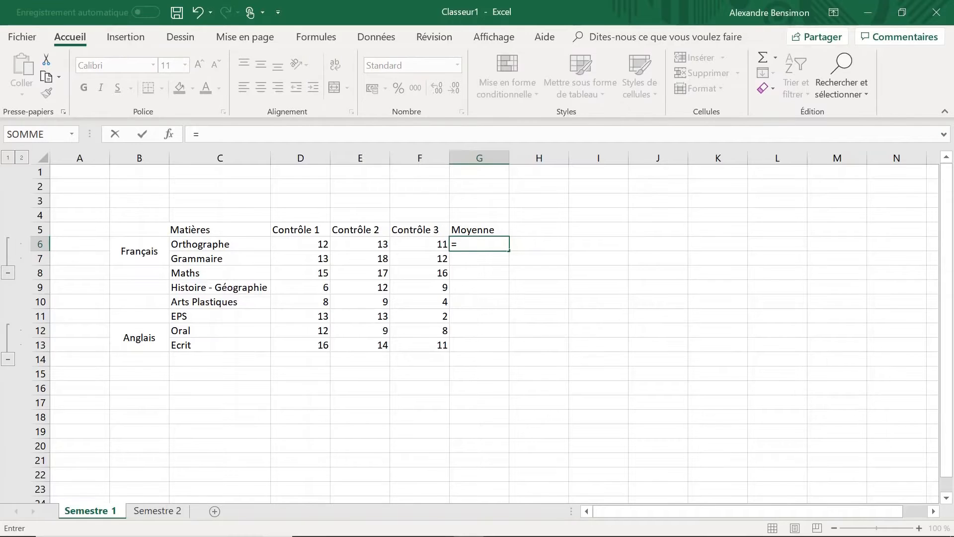
{"action": "type", "text": "moyenn"}
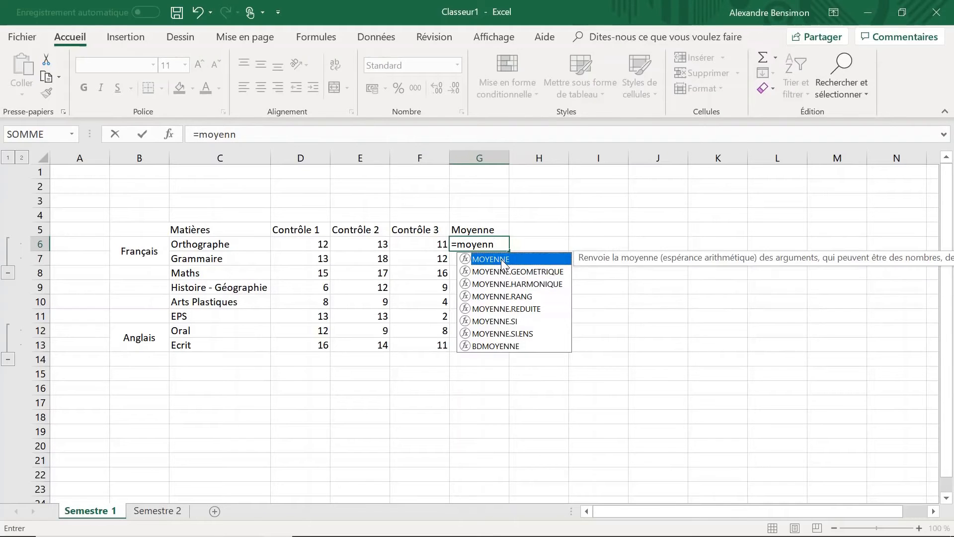
{"action": "key", "text": "BackSpace"}
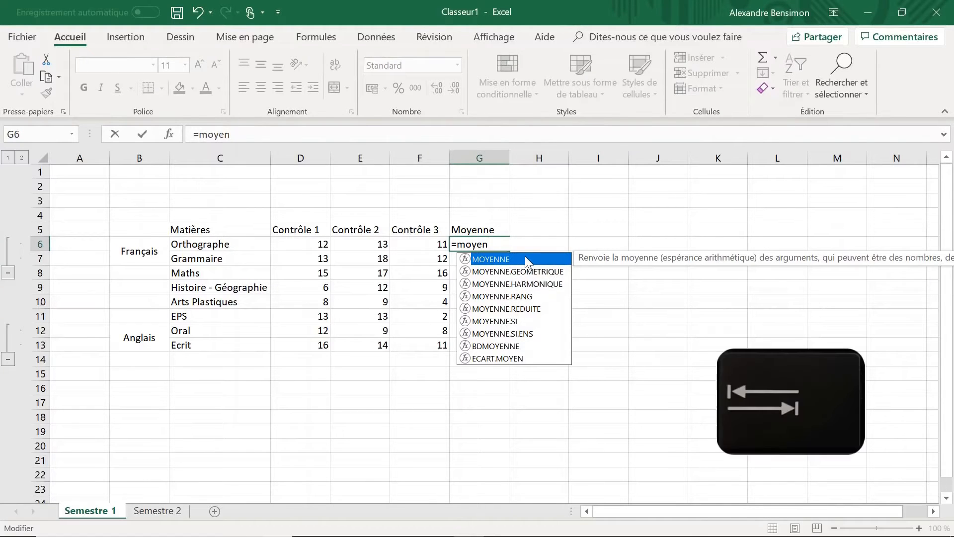
{"action": "key", "text": "Tab"}
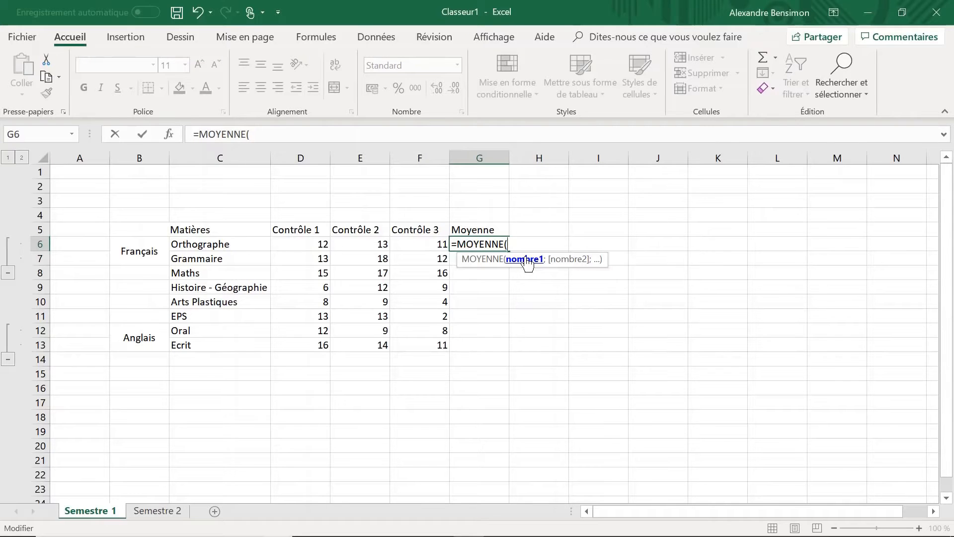
{"action": "left_click_drag", "start_coordinate": [290, 245], "coordinate": [423, 247]}
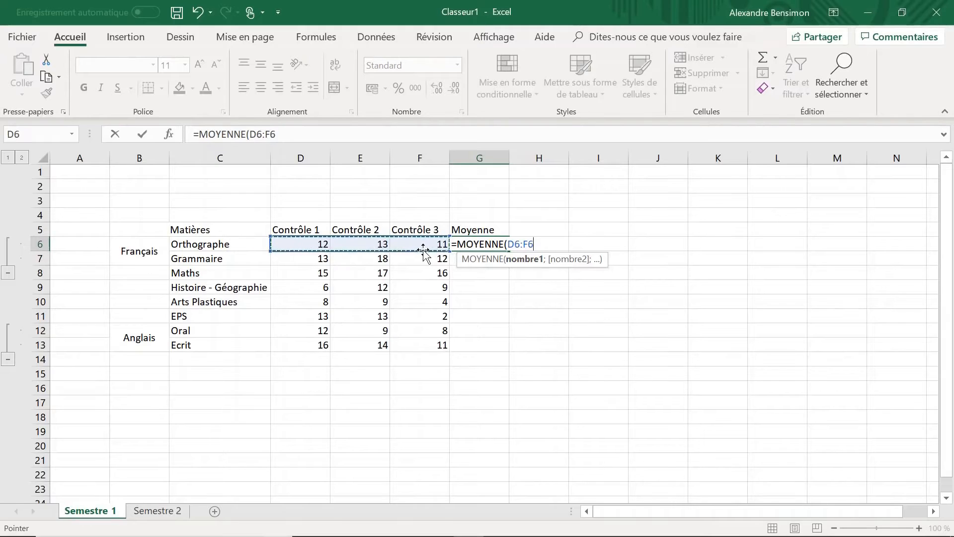
{"action": "key", "text": "Return"}
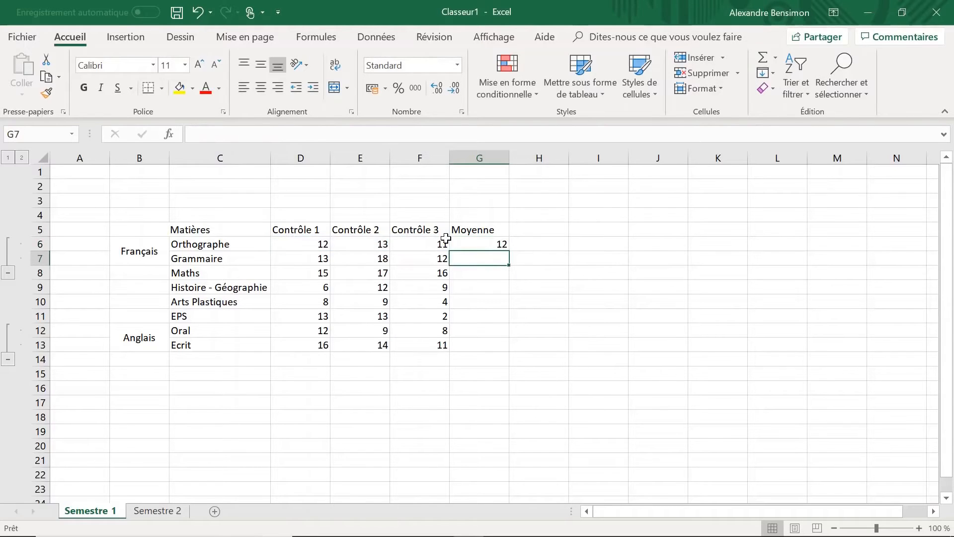
Extend the average formula from G6 down to G13 and retract the fill back to G6 only
{"action": "left_click", "coordinate": [485, 245]}
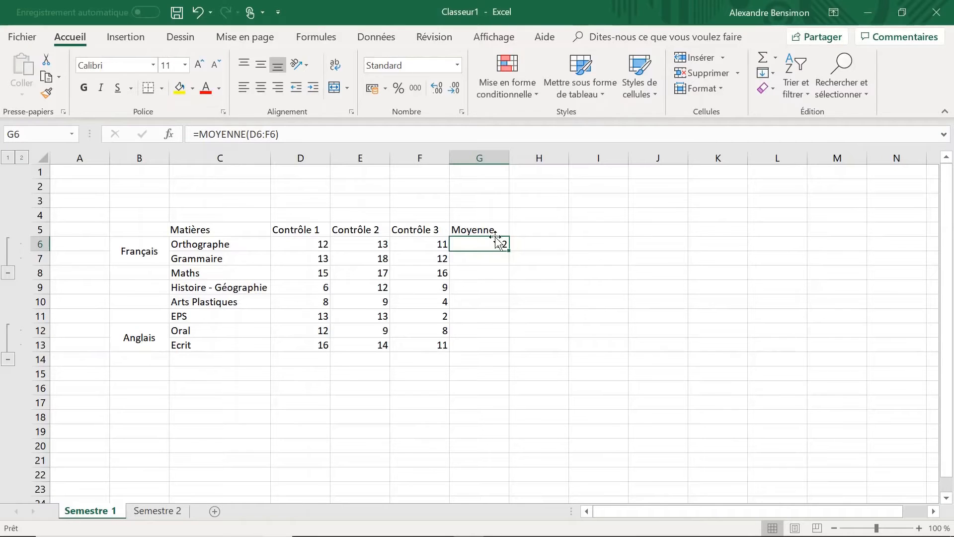
{"action": "left_click_drag", "start_coordinate": [507, 251], "coordinate": [502, 353]}
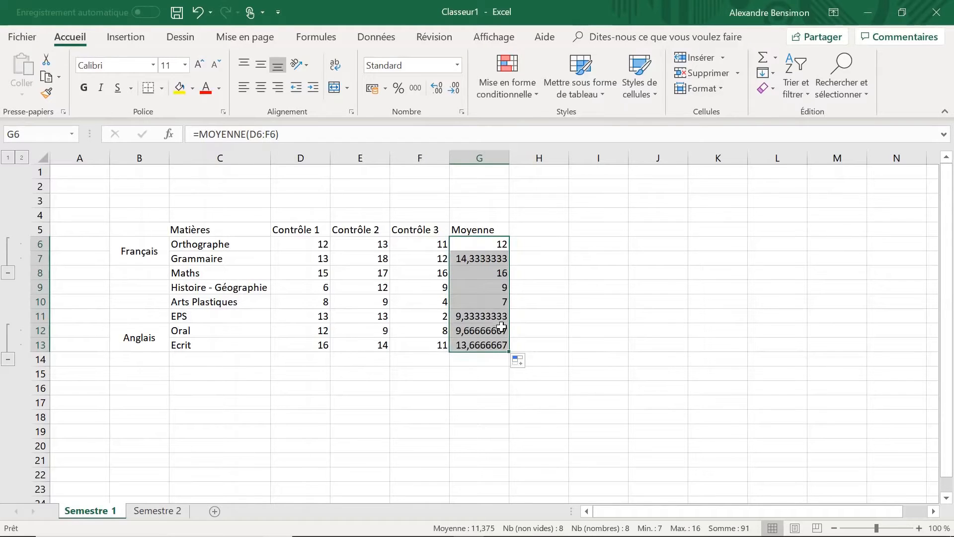
{"action": "left_click_drag", "start_coordinate": [510, 353], "coordinate": [506, 252]}
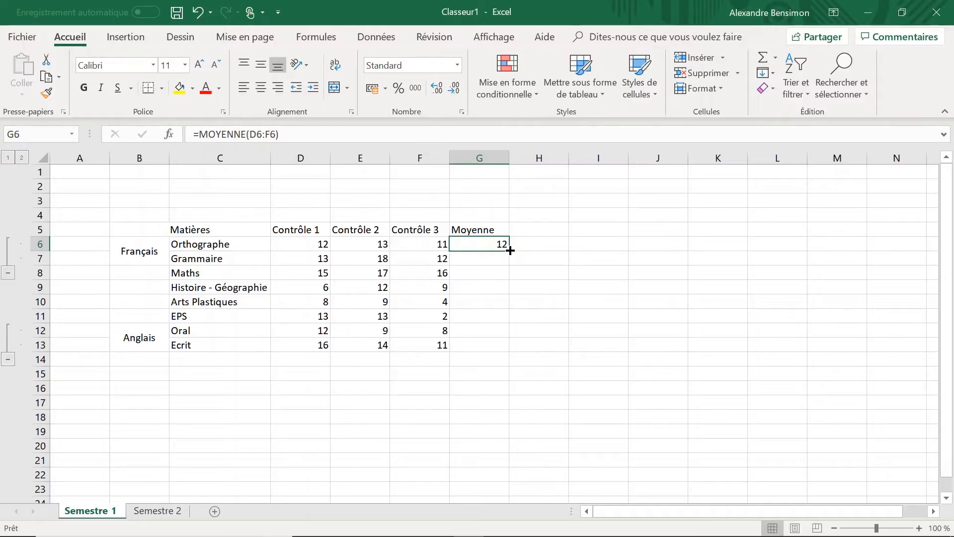
Automatically fill the average formula from G6 down through G13 for all remaining subjects
{"action": "double_click", "coordinate": [509, 250]}
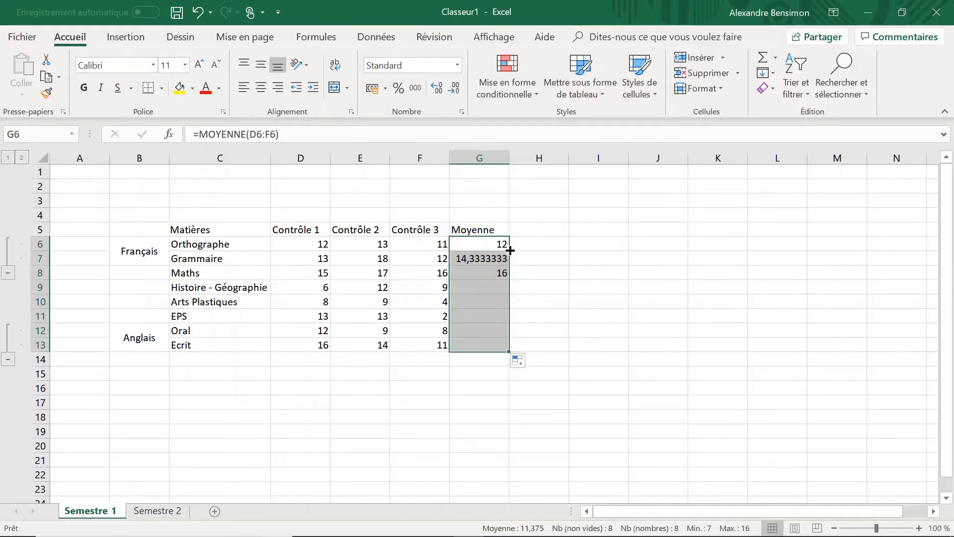
{"action": "left_click", "coordinate": [554, 295]}
{"action": "left_click", "coordinate": [502, 244]}
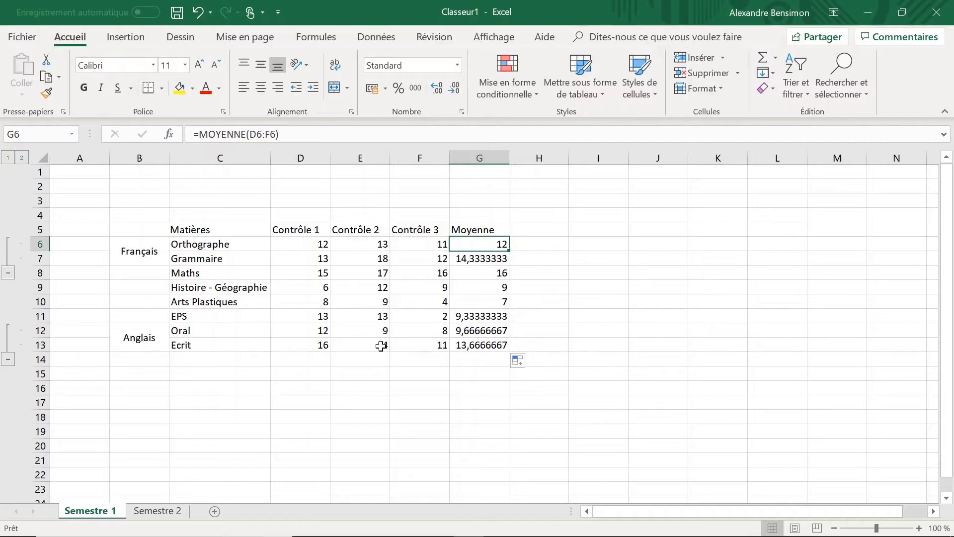
Clear the average formula for Ecrit in cell G13
{"action": "left_click", "coordinate": [463, 343]}
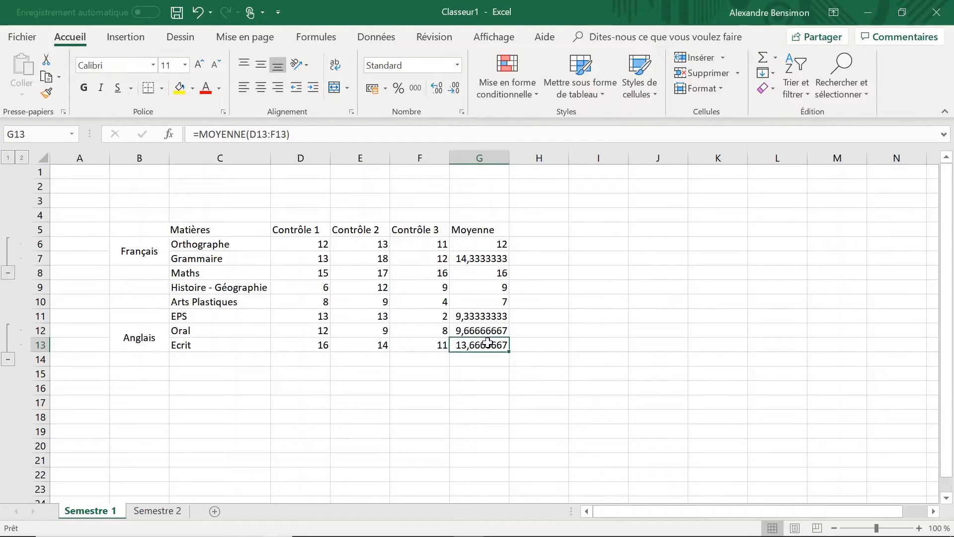
{"action": "key", "text": "Delete"}
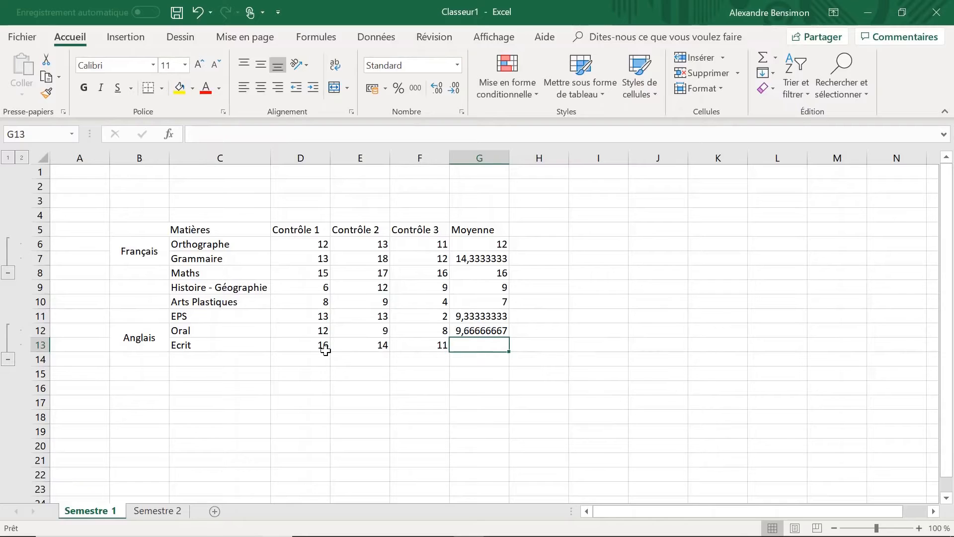
Calculate the Ecrit average in cell G13 by applying the automatic Moyenne function to D13:F13
{"action": "left_click_drag", "start_coordinate": [322, 347], "coordinate": [413, 342]}
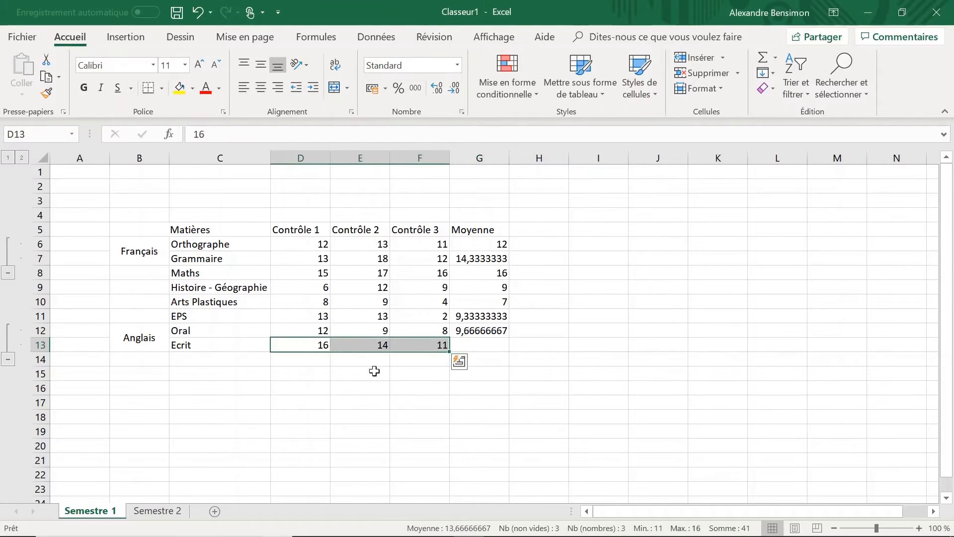
{"action": "left_click", "coordinate": [775, 60]}
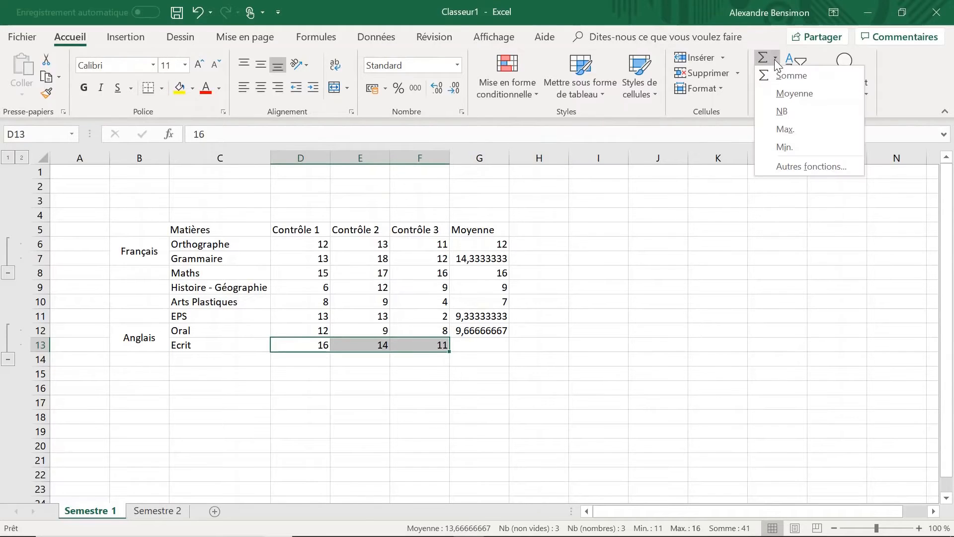
{"action": "left_click", "coordinate": [803, 94]}
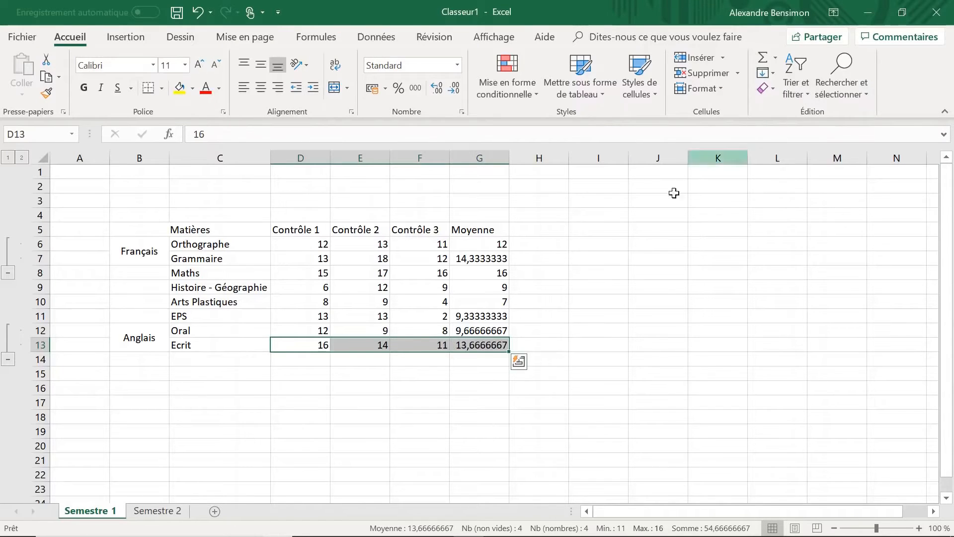
{"action": "left_click", "coordinate": [499, 346]}
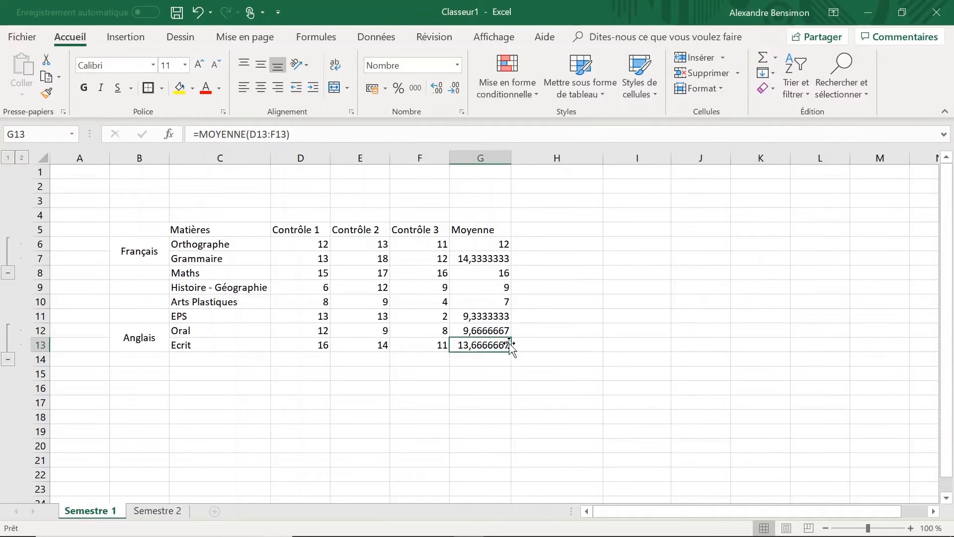
Add the column header "Moyenne contrôle 1 et 2" in cell H5
{"action": "left_click", "coordinate": [590, 232]}
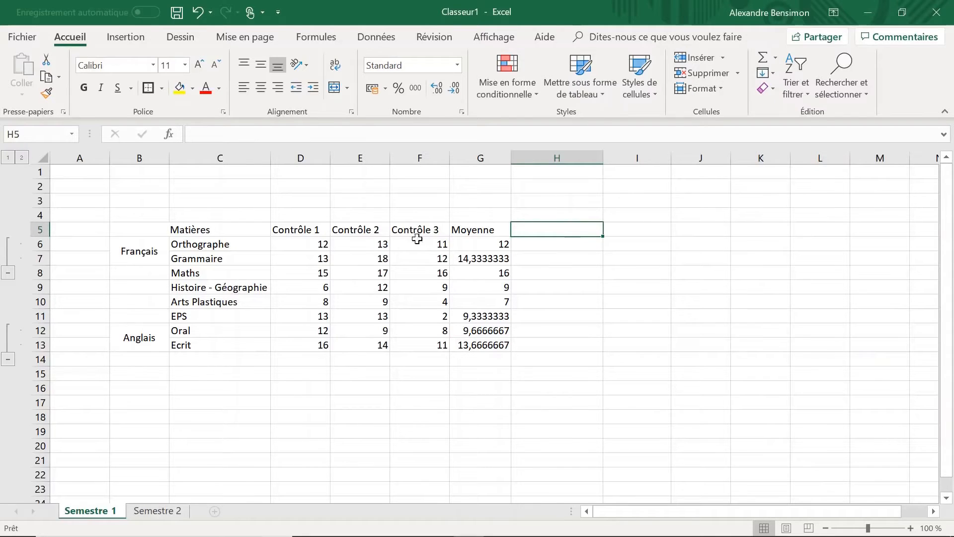
{"action": "type", "text": "Moyenne Contrôle 1 et 2"}
{"action": "key", "text": "Return"}
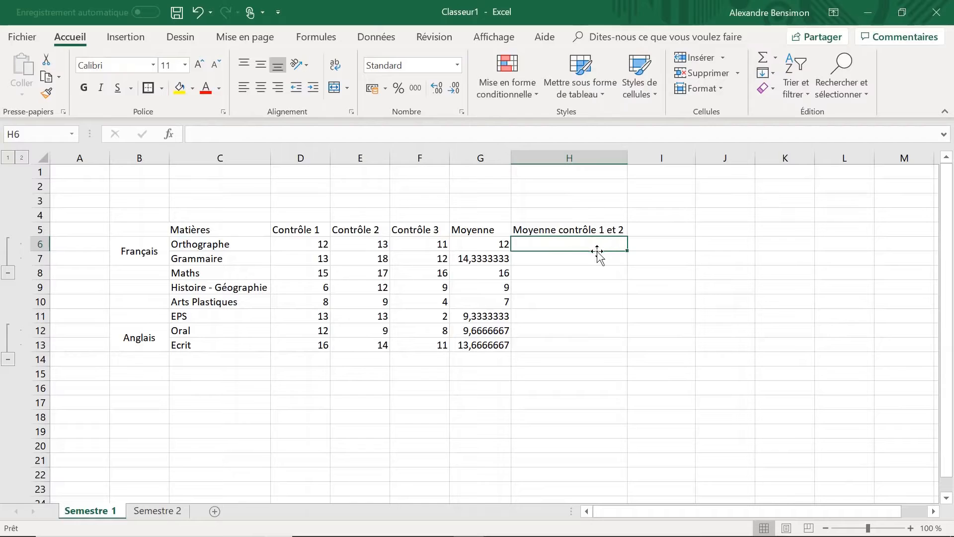
Calculate the Orthographe average of the first two tests in cell H6 with the formula =(D6+E6)/2
{"action": "type", "text": "="}
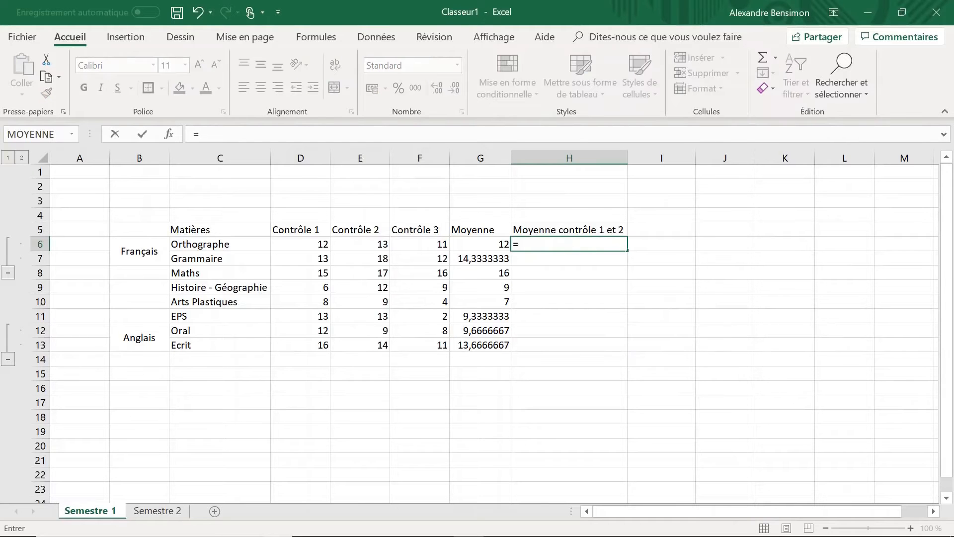
{"action": "type", "text": "("}
{"action": "left_click", "coordinate": [324, 247]}
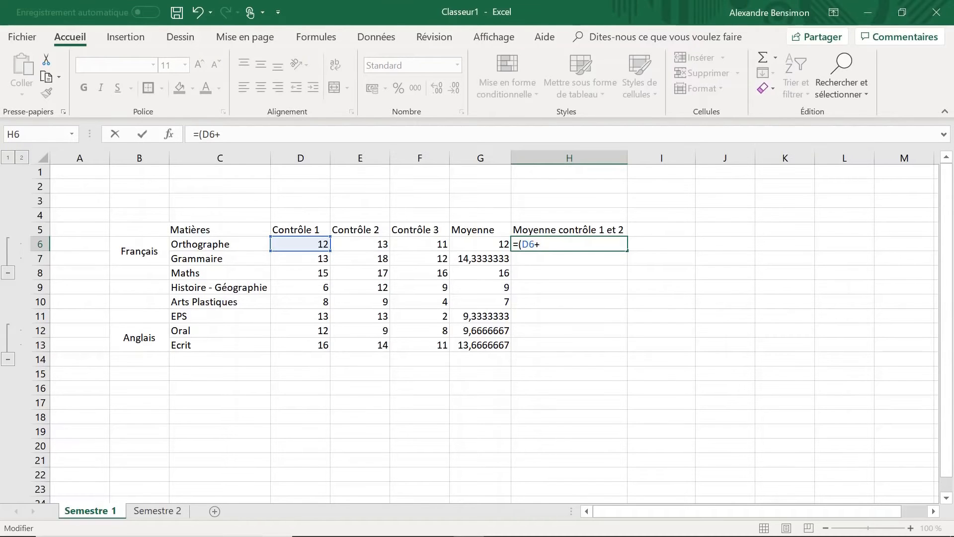
{"action": "type", "text": "+"}
{"action": "left_click", "coordinate": [349, 243]}
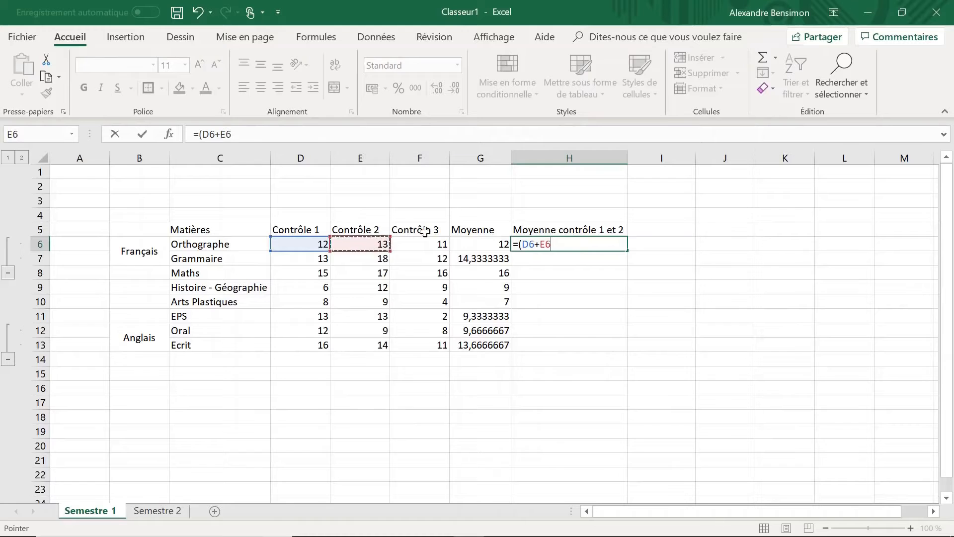
{"action": "type", "text": ")/2"}
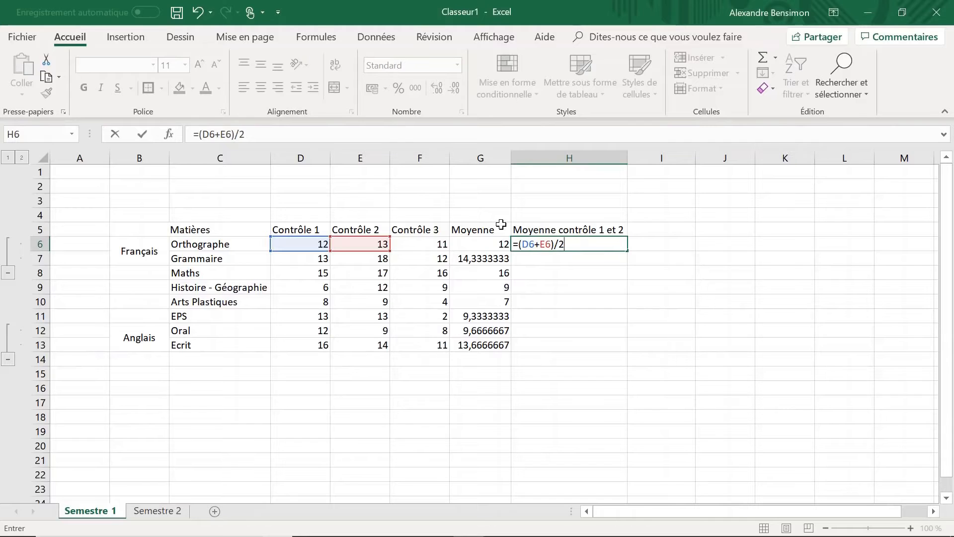
{"action": "key", "text": "Return"}
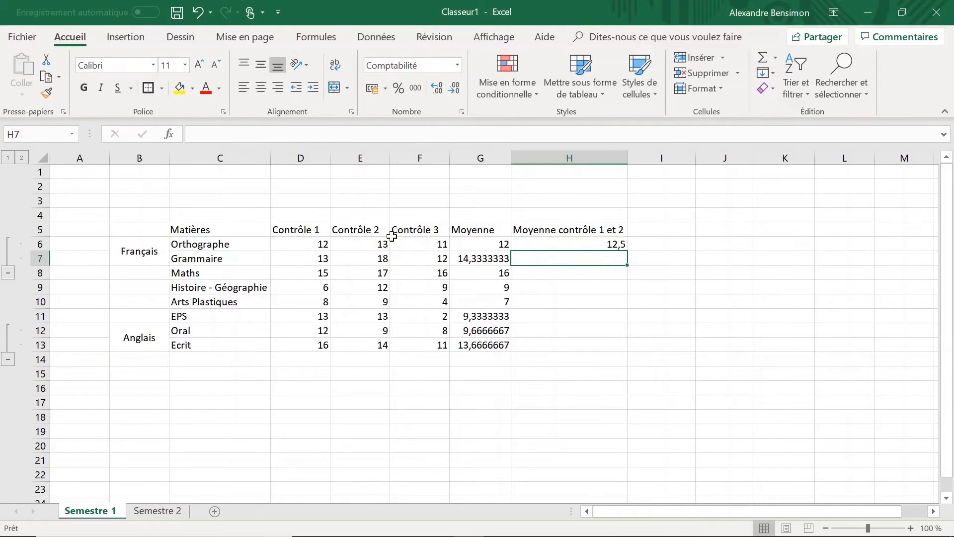
Check the Orthographe scores used by the formula in H6, and fill that formula down through H13
{"action": "left_click", "coordinate": [368, 245]}
{"action": "left_click", "coordinate": [326, 244]}
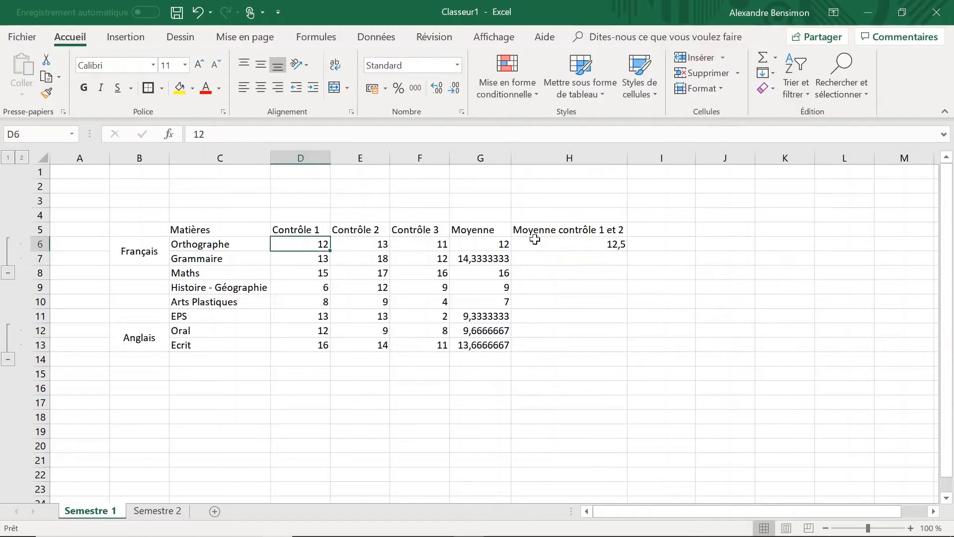
{"action": "left_click", "coordinate": [566, 245]}
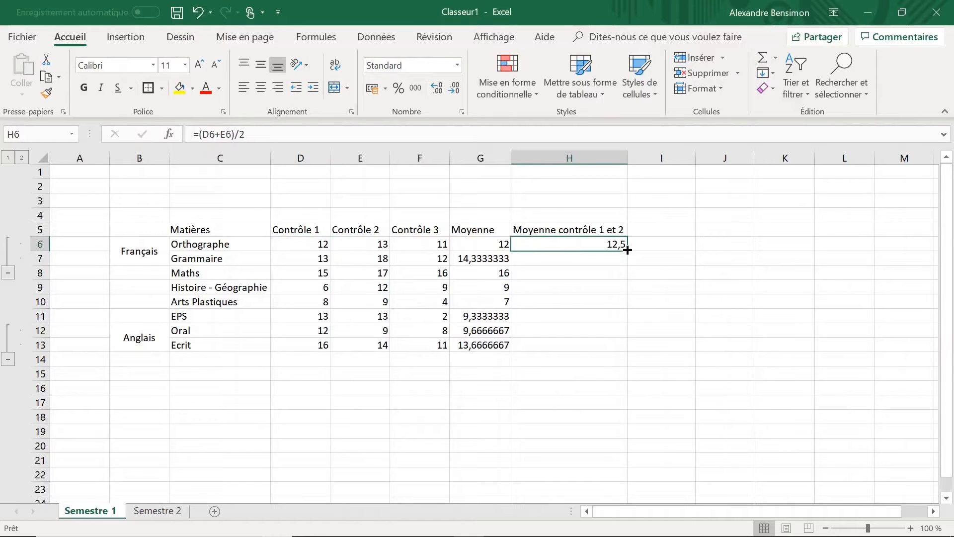
{"action": "left_click", "coordinate": [350, 243]}
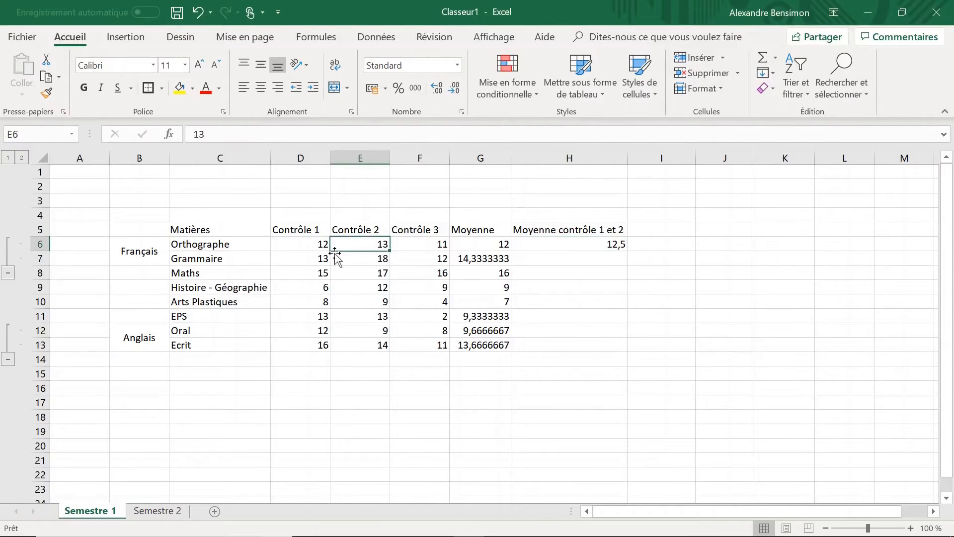
{"action": "left_click", "coordinate": [576, 249]}
{"action": "left_click_drag", "start_coordinate": [627, 251], "coordinate": [629, 353]}
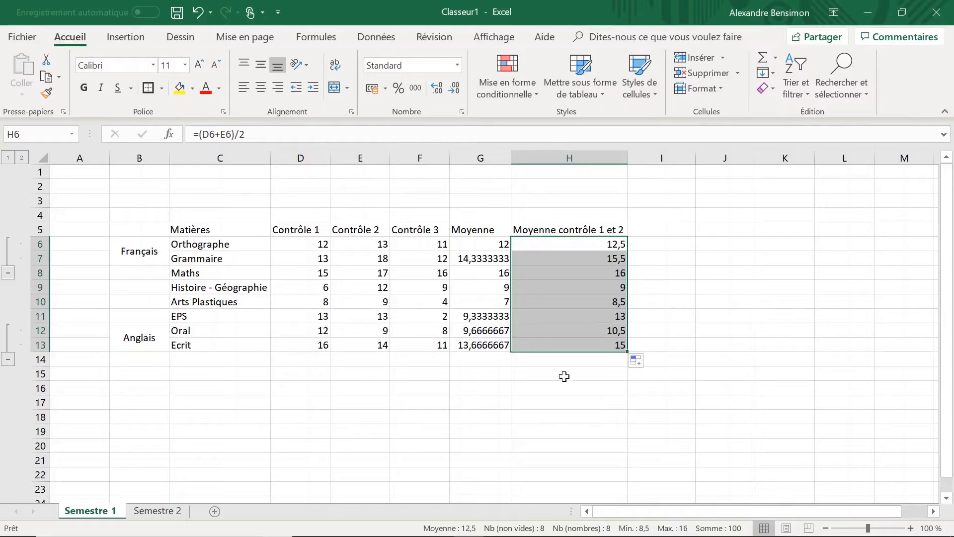
Examine the Ecrit scores and the formulas for Maths in H8 and EPS in H11 to check their cell references
{"action": "left_click", "coordinate": [322, 345]}
{"action": "left_click", "coordinate": [347, 349]}
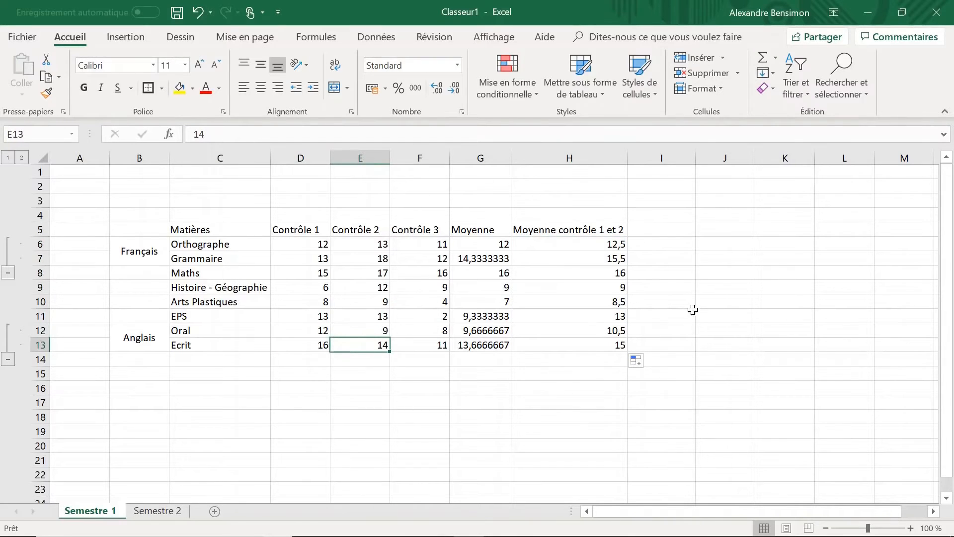
{"action": "left_click", "coordinate": [668, 328]}
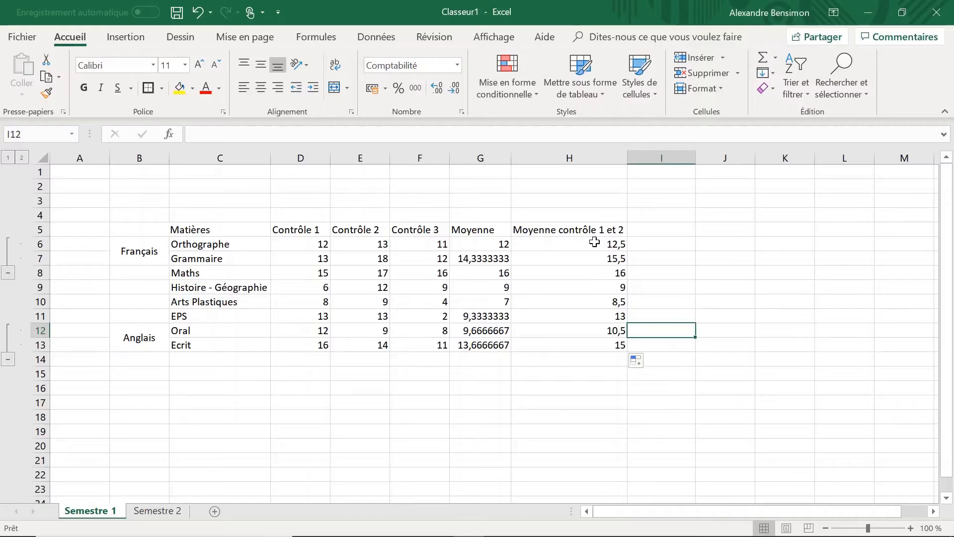
{"action": "left_click", "coordinate": [578, 275]}
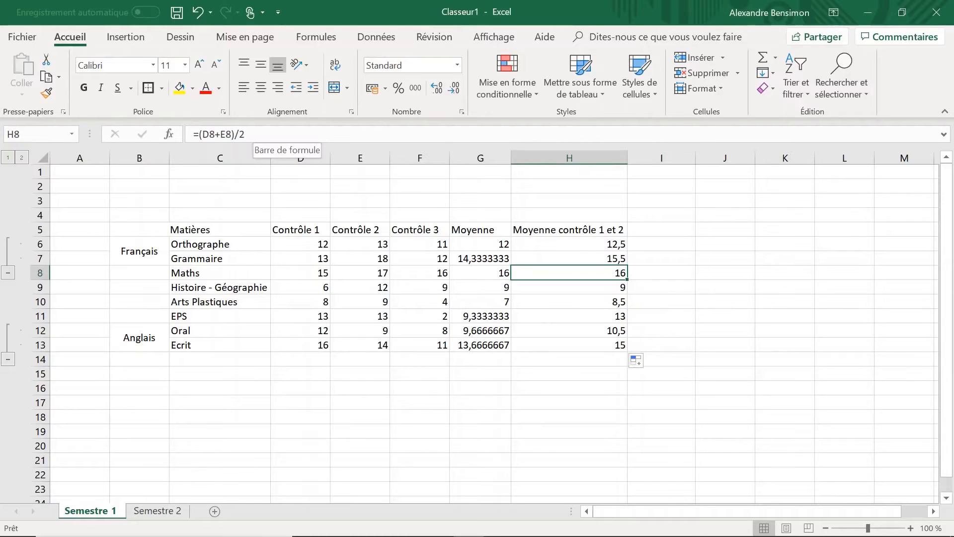
{"action": "left_click", "coordinate": [574, 317]}
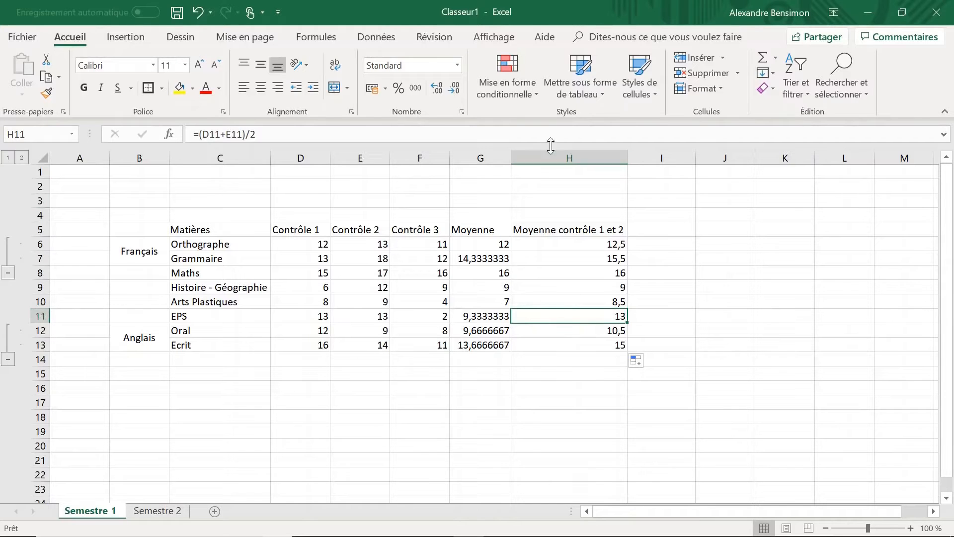
{"action": "double_click", "coordinate": [592, 318]}
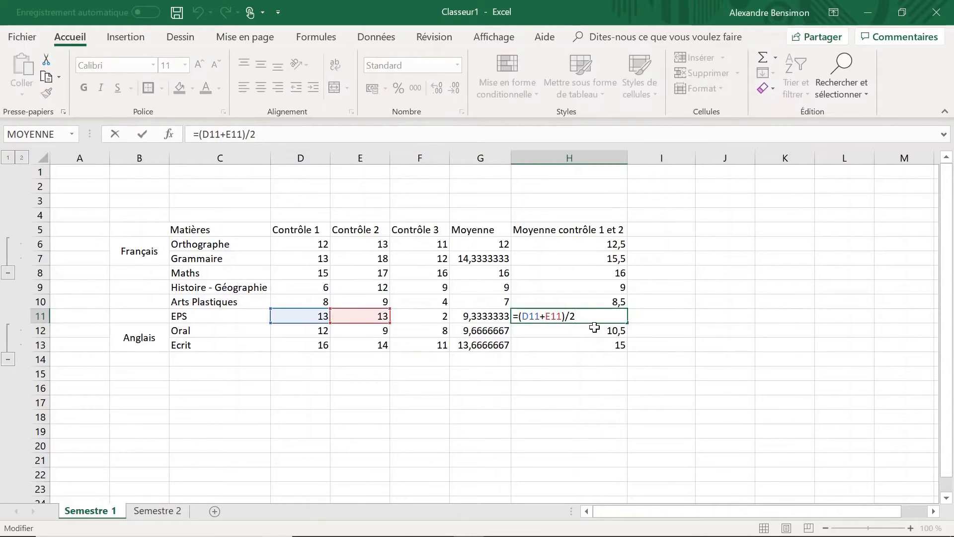
{"action": "left_click", "coordinate": [639, 316]}
{"action": "left_click", "coordinate": [592, 318]}
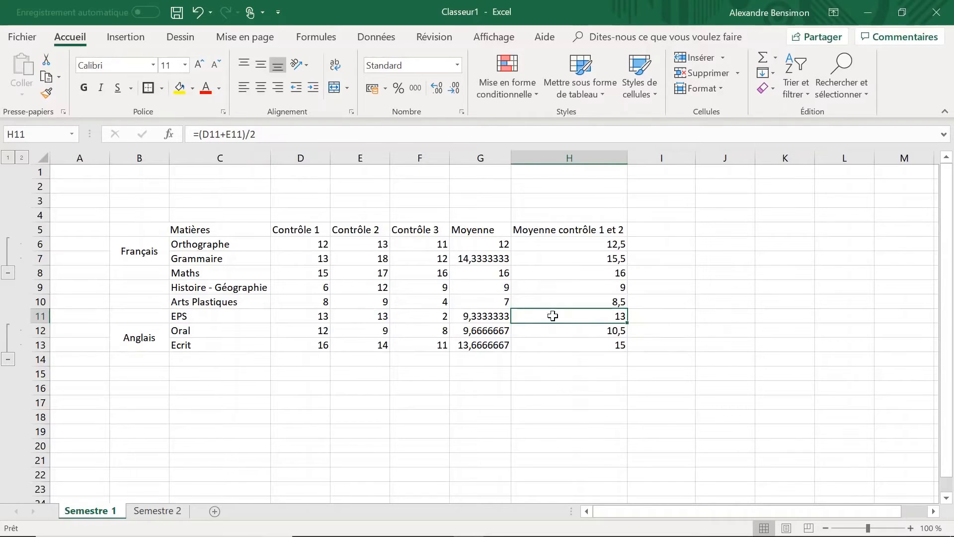
{"action": "left_click", "coordinate": [483, 346]}
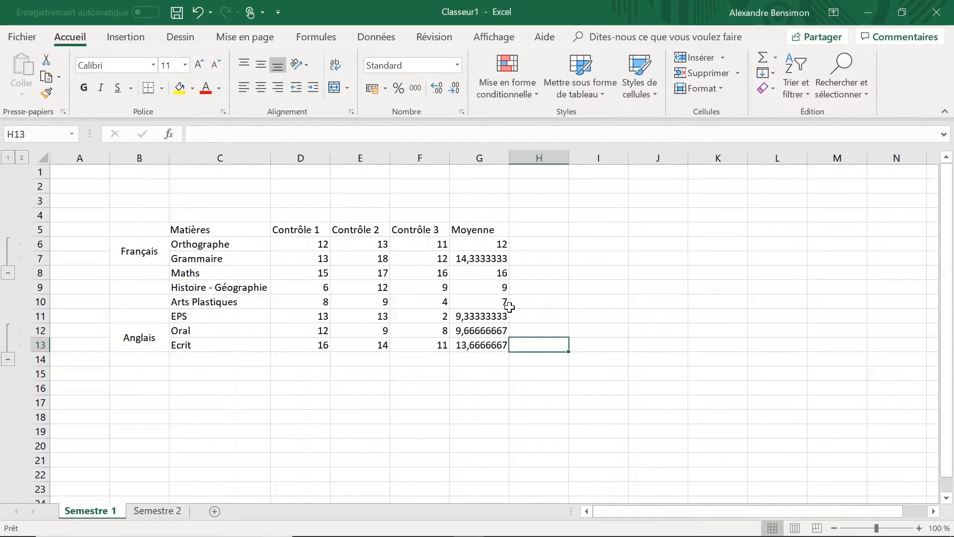
Look through the function library categories, including recent, financial, logical, maths and trigonometry, and additional functions
{"action": "left_click", "coordinate": [326, 39]}
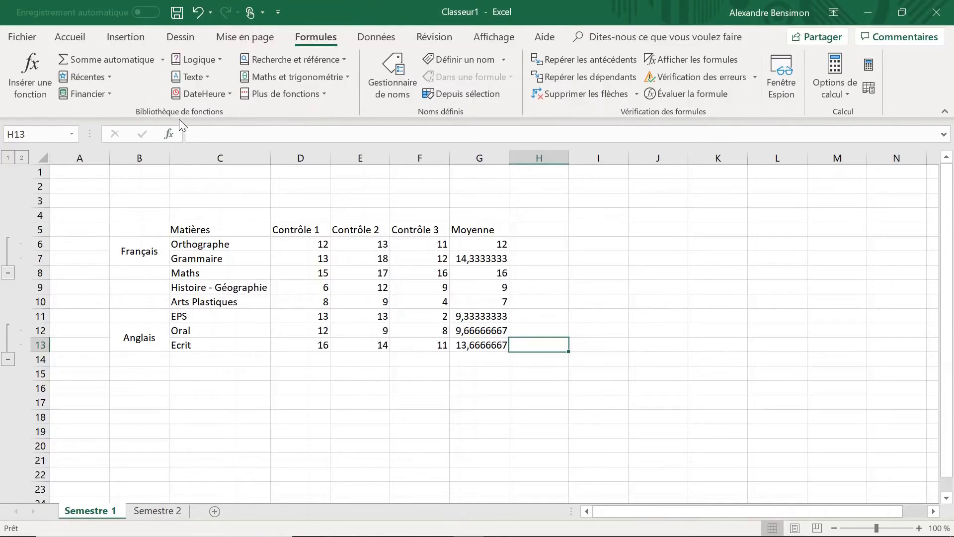
{"action": "left_click", "coordinate": [105, 76]}
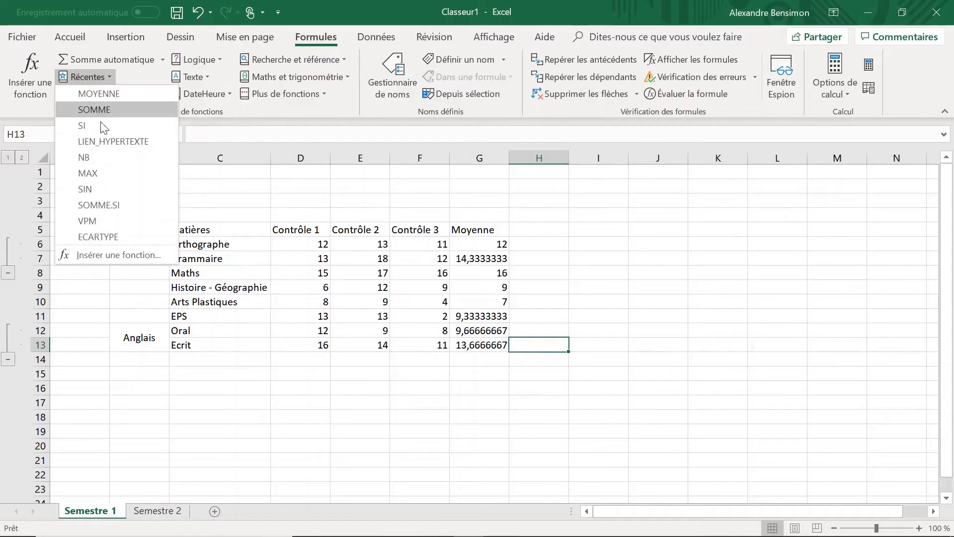
{"action": "left_click", "coordinate": [126, 76]}
{"action": "left_click", "coordinate": [109, 88]}
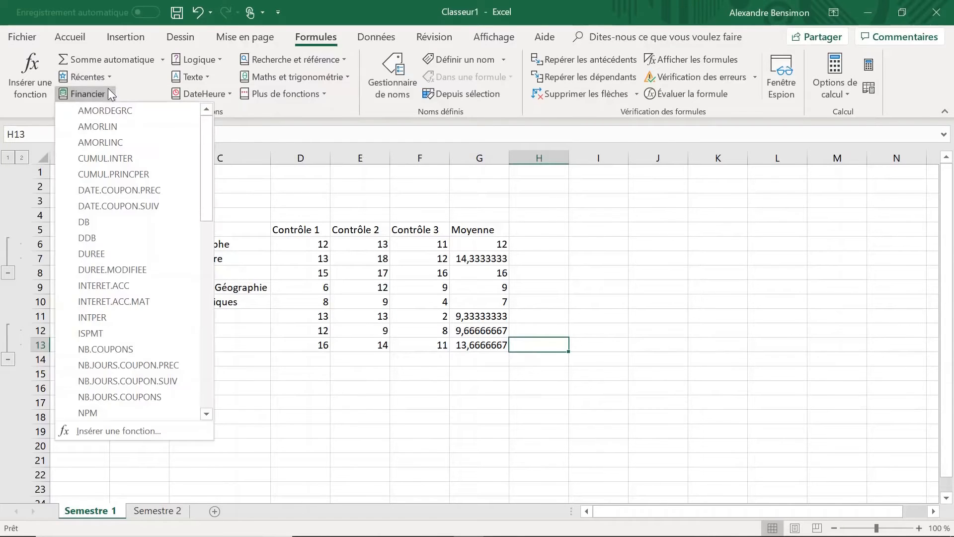
{"action": "left_click", "coordinate": [124, 91]}
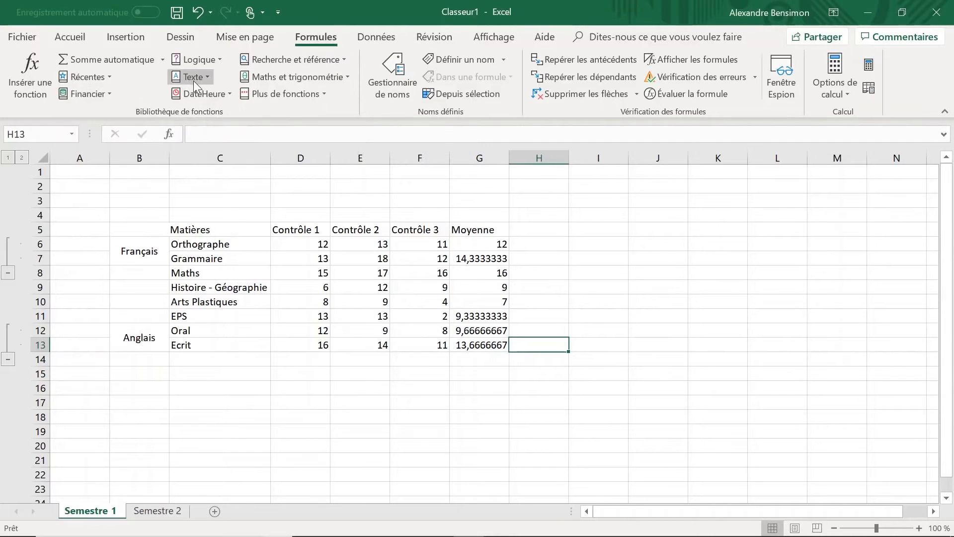
{"action": "left_click", "coordinate": [213, 58]}
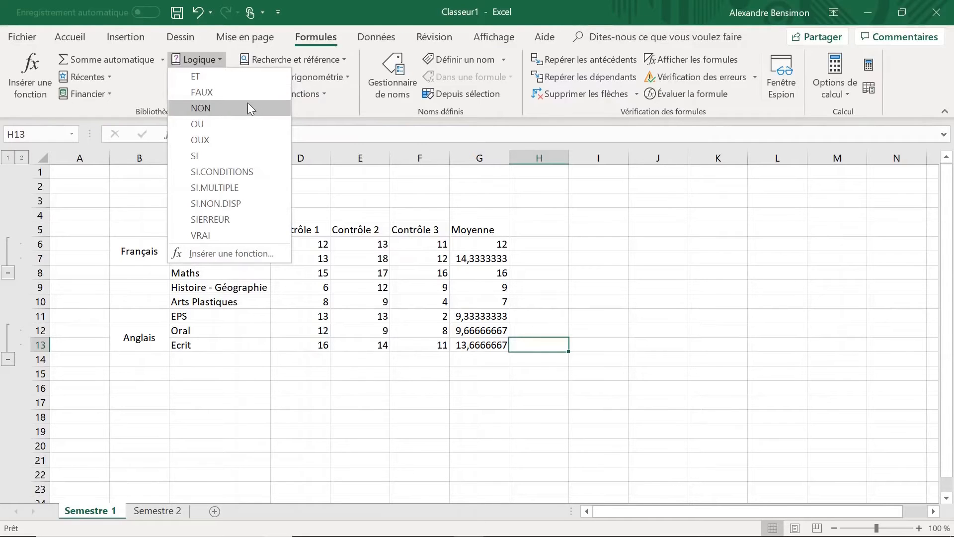
{"action": "left_click", "coordinate": [136, 92]}
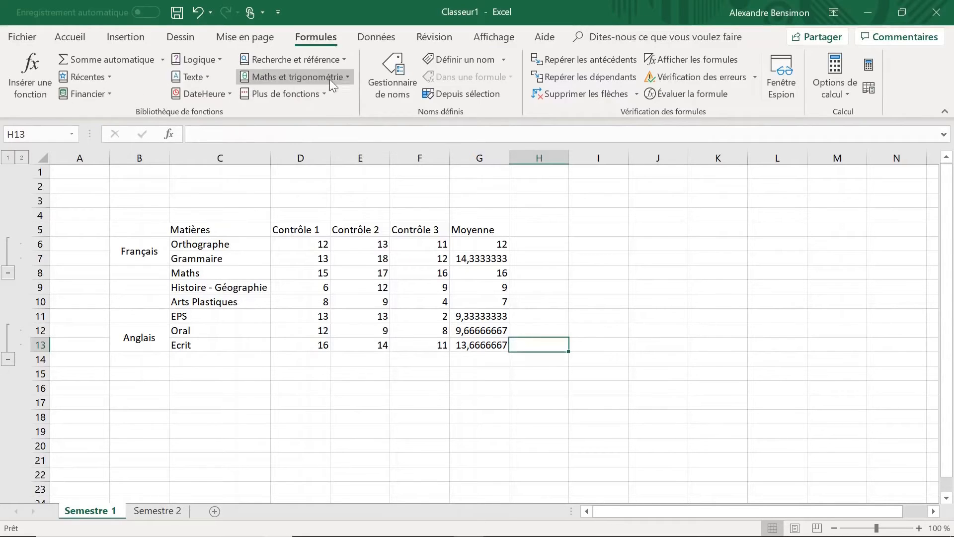
{"action": "left_click", "coordinate": [343, 76]}
{"action": "left_click", "coordinate": [340, 72]}
{"action": "left_click", "coordinate": [315, 94]}
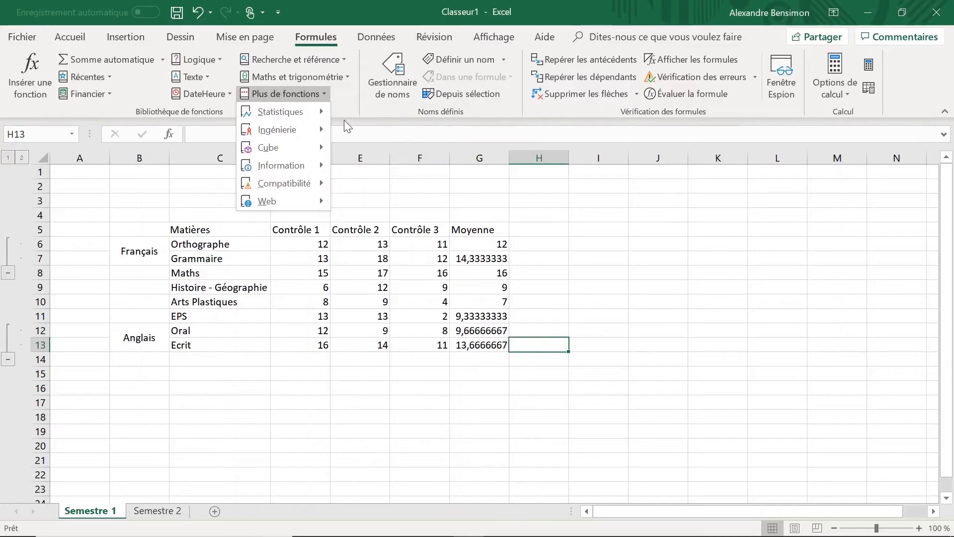
{"action": "left_click", "coordinate": [348, 103]}
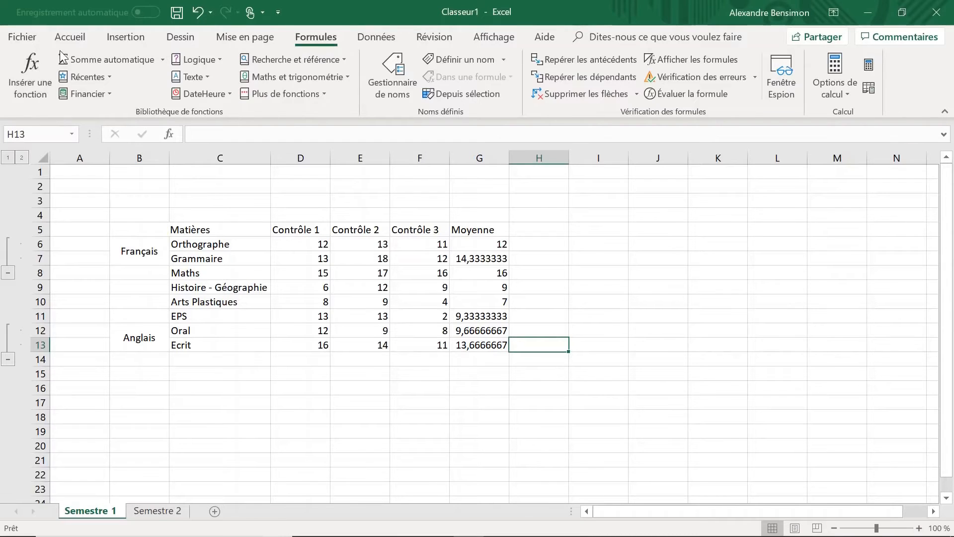
{"action": "left_click", "coordinate": [71, 37]}
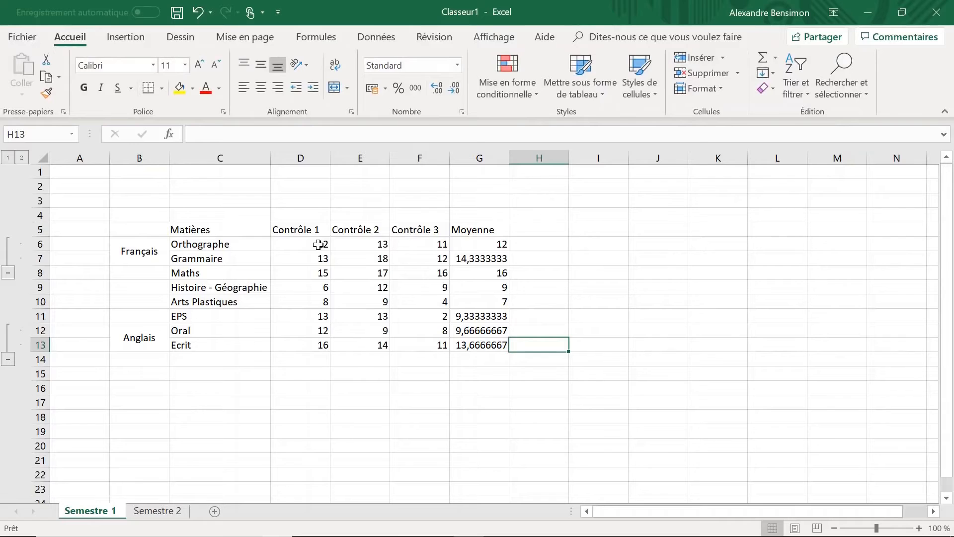
Insert an automatic sum of the Orthographe row D6:G6 in cell H6 and check its formula
{"action": "left_click_drag", "start_coordinate": [318, 244], "coordinate": [481, 245]}
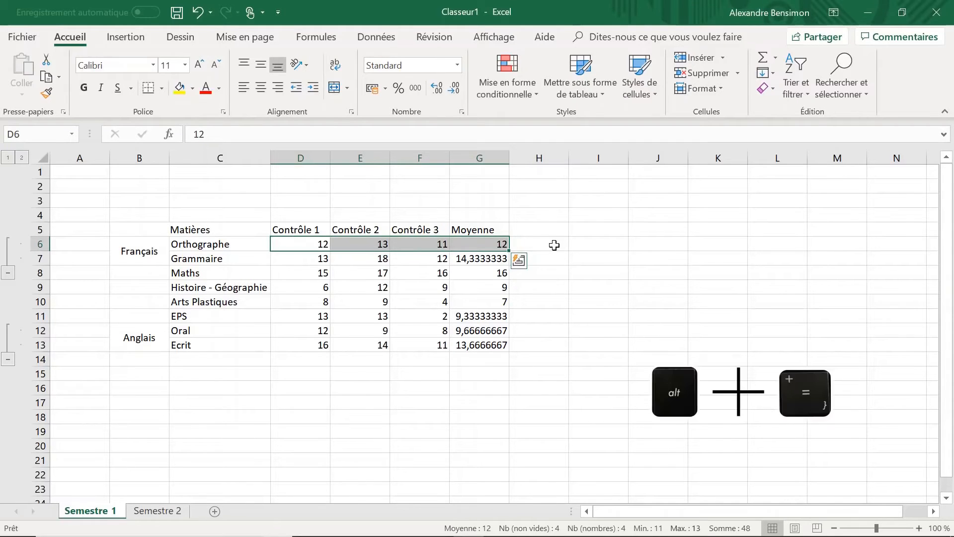
{"action": "key", "text": "alt"}
{"action": "key", "text": "alt+="}
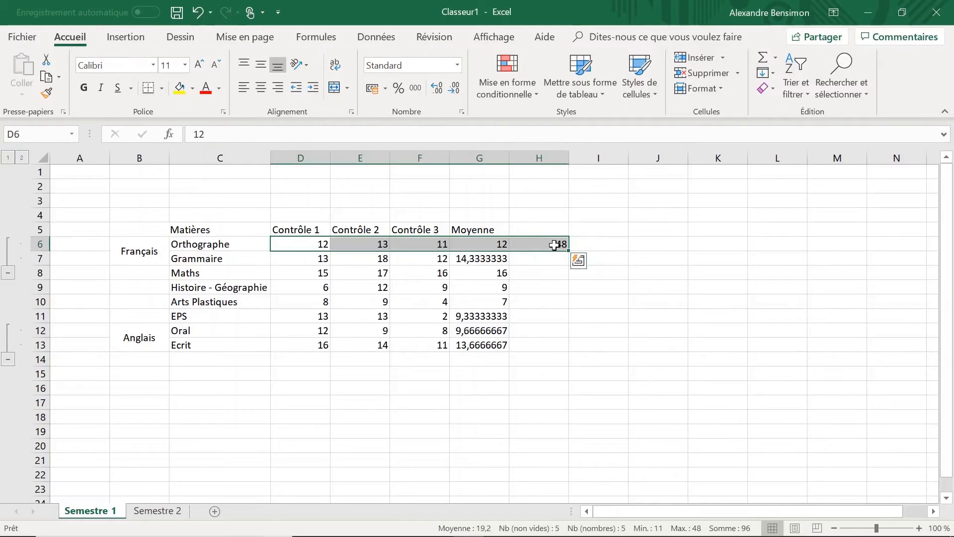
{"action": "left_click", "coordinate": [559, 244]}
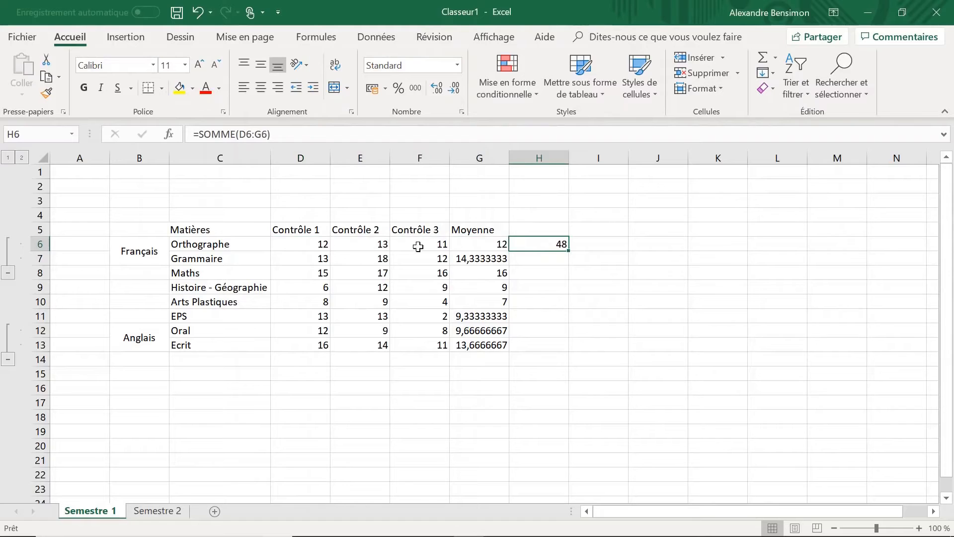
Insert automatic sums in row 14 for the D6:G13 columns
{"action": "left_click_drag", "start_coordinate": [313, 242], "coordinate": [476, 340]}
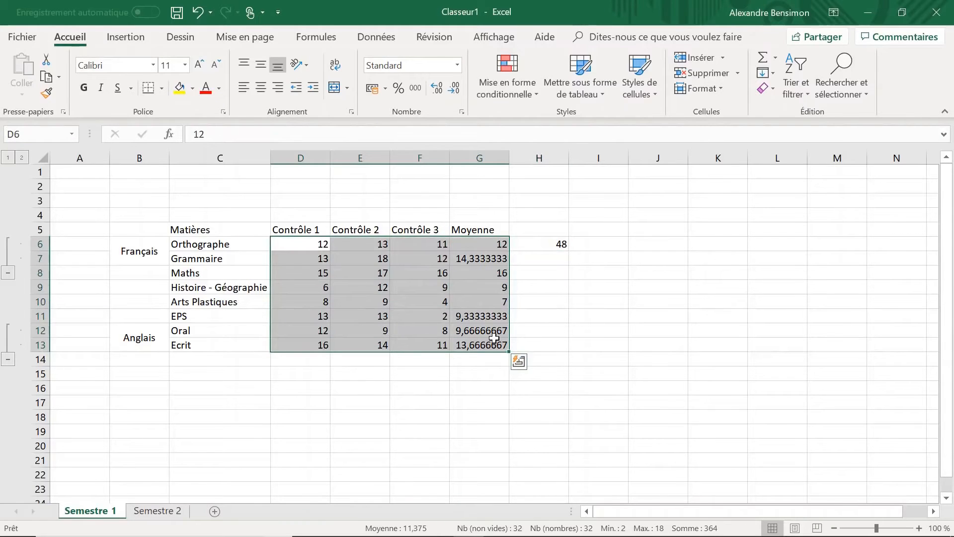
{"action": "key", "text": "alt"}
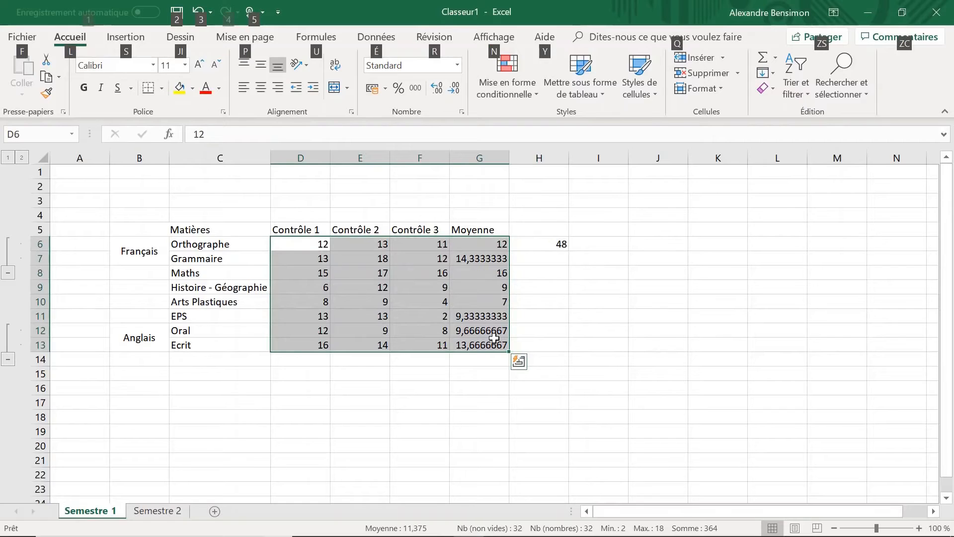
{"action": "key", "text": "alt+equal"}
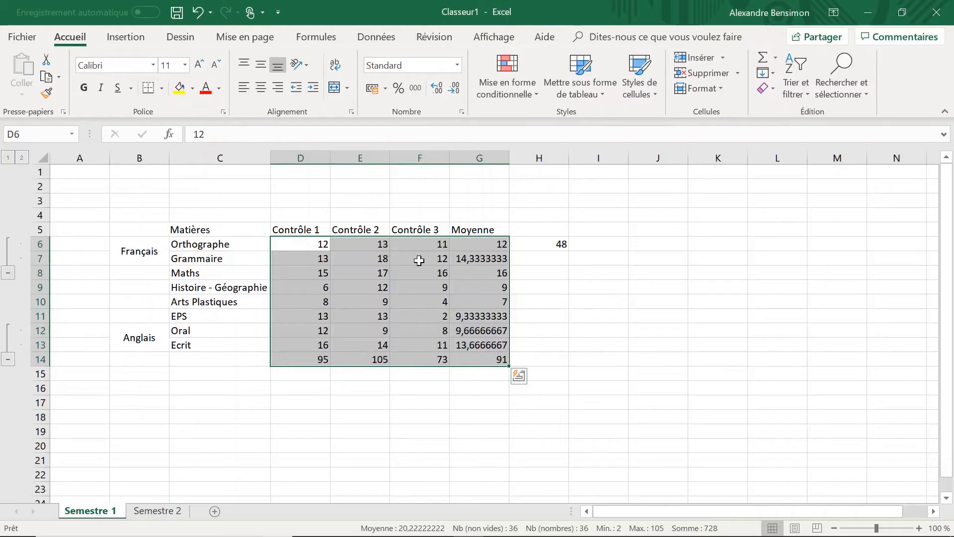
{"action": "left_click", "coordinate": [318, 265]}
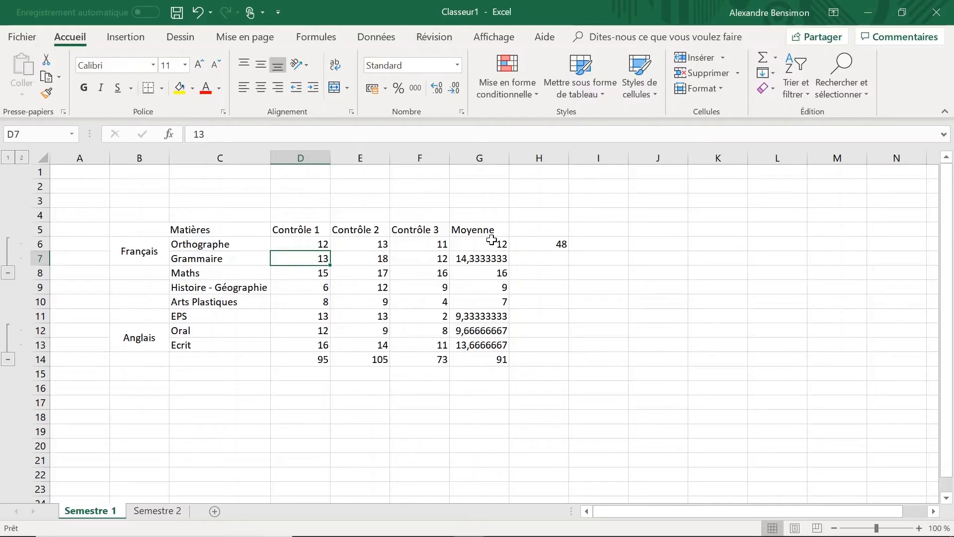
Undo the row 14 column totals and the Orthographe sum in H6
{"action": "key", "text": "ctrl+z"}
{"action": "key", "text": "ctrl+z"}
{"action": "key", "text": "ctrl+z"}
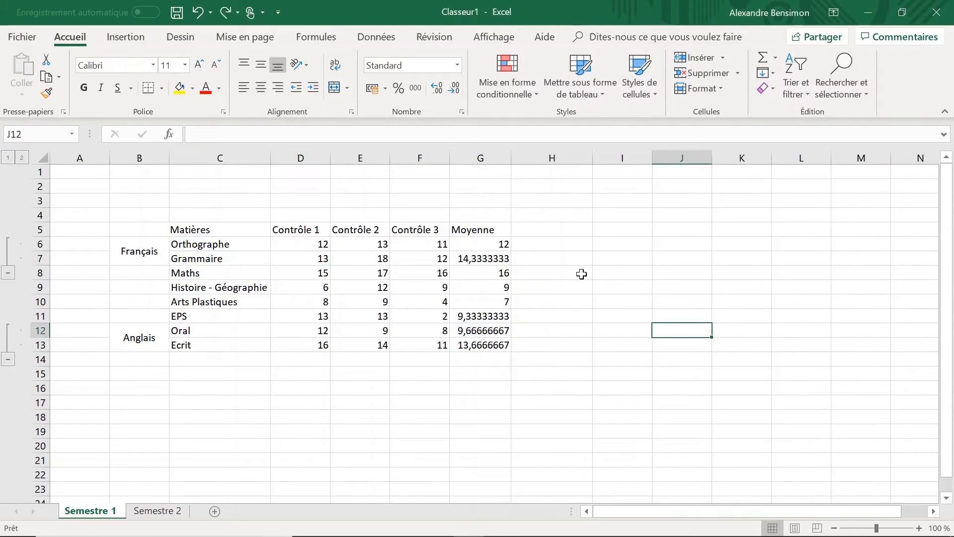
Open the cell format settings for the averages in G6:G13 and look through the Standard, Nombre, Comptabilité, Date and Heure categories
{"action": "left_click", "coordinate": [477, 241]}
{"action": "left_click_drag", "start_coordinate": [490, 247], "coordinate": [480, 346]}
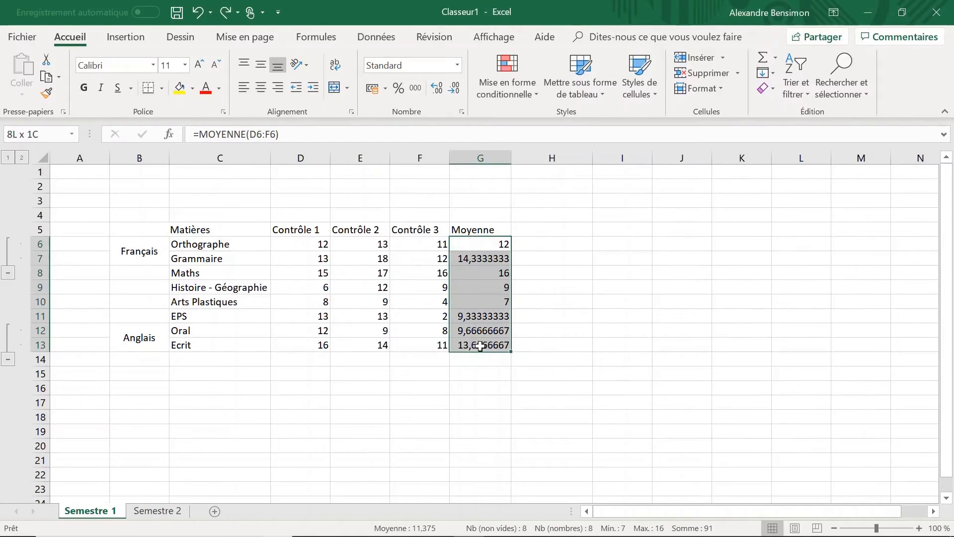
{"action": "left_click", "coordinate": [514, 256]}
{"action": "left_click_drag", "start_coordinate": [487, 243], "coordinate": [494, 344]}
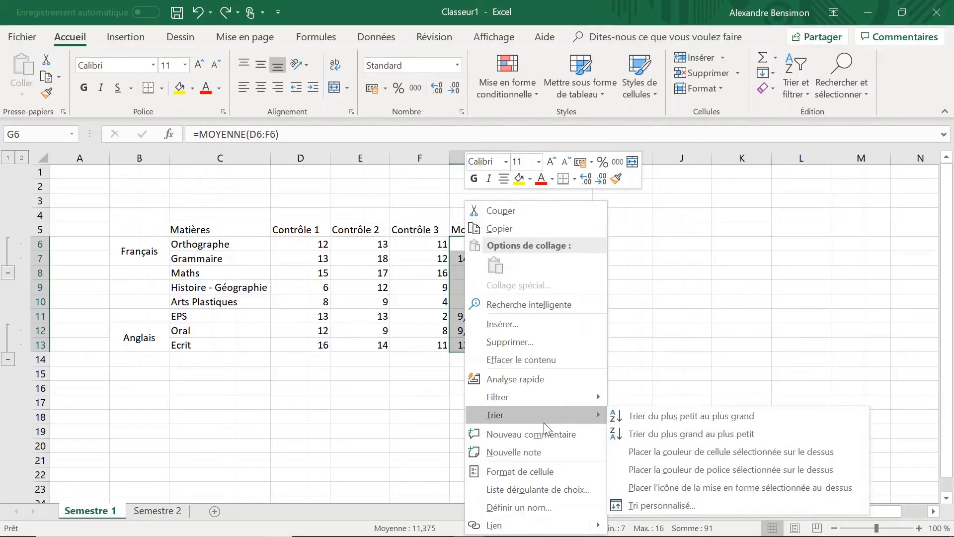
{"action": "left_click", "coordinate": [538, 467]}
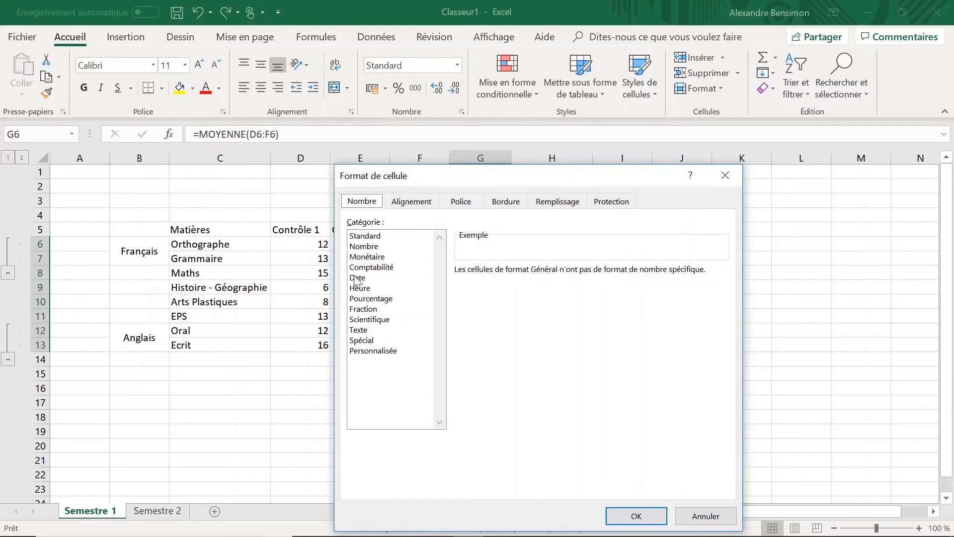
{"action": "left_click", "coordinate": [370, 238]}
{"action": "left_click", "coordinate": [374, 247]}
{"action": "left_click", "coordinate": [380, 268]}
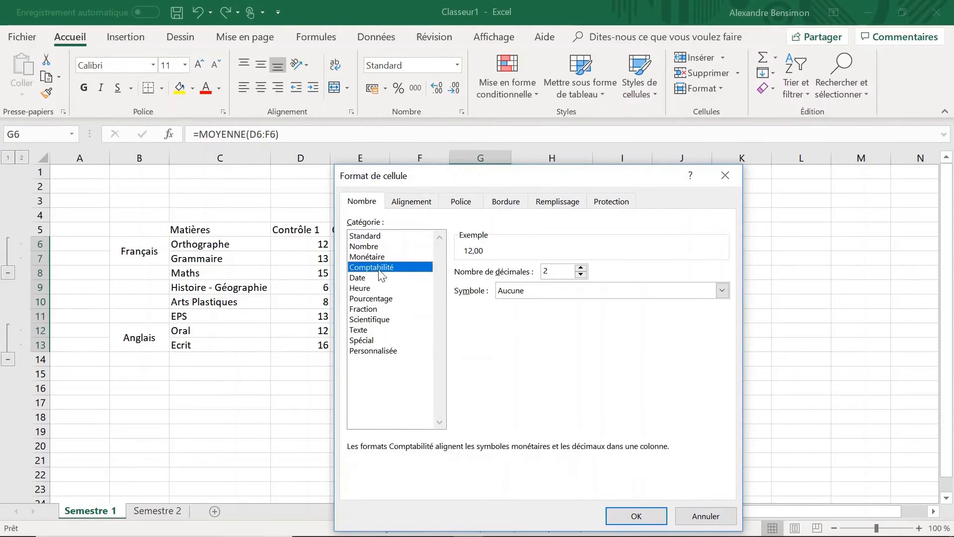
{"action": "left_click", "coordinate": [364, 278]}
{"action": "left_click", "coordinate": [368, 290]}
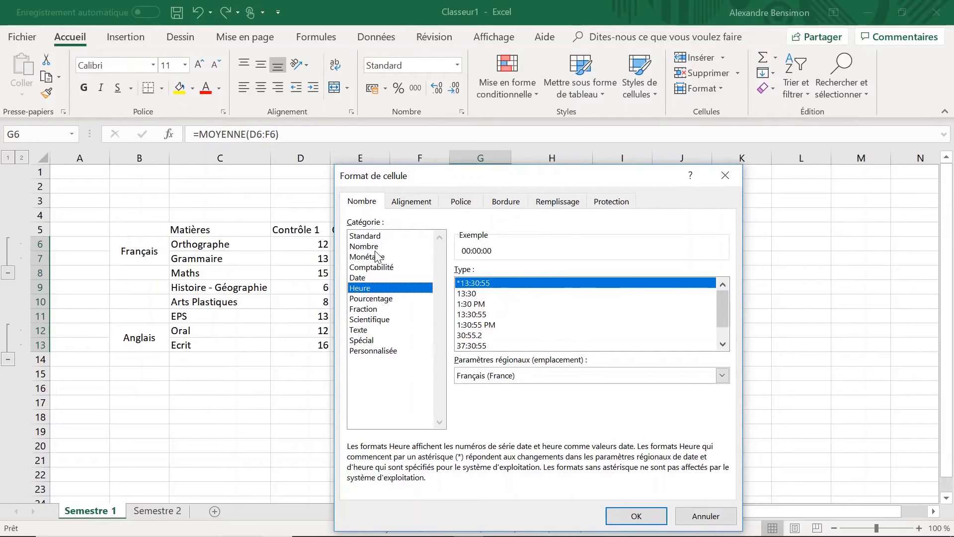
Format the Moyenne values in G6:G13 as Nombre with 1 decimal place
{"action": "left_click", "coordinate": [361, 246]}
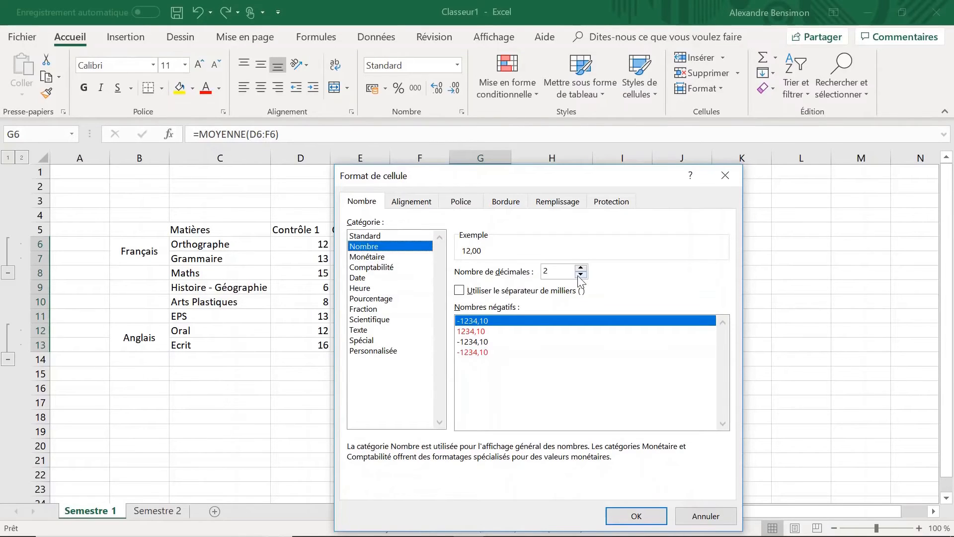
{"action": "left_click", "coordinate": [580, 275]}
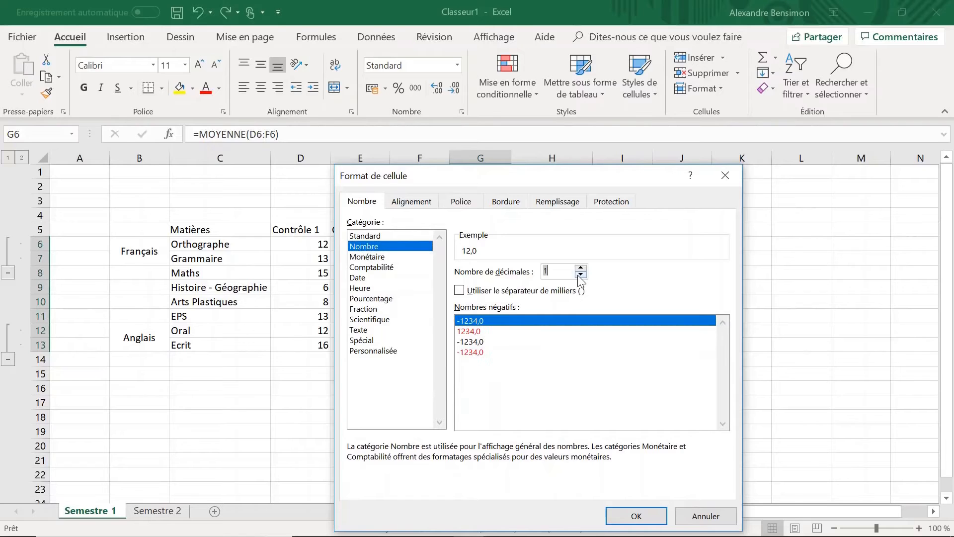
{"action": "left_click", "coordinate": [636, 515]}
{"action": "left_click", "coordinate": [575, 259]}
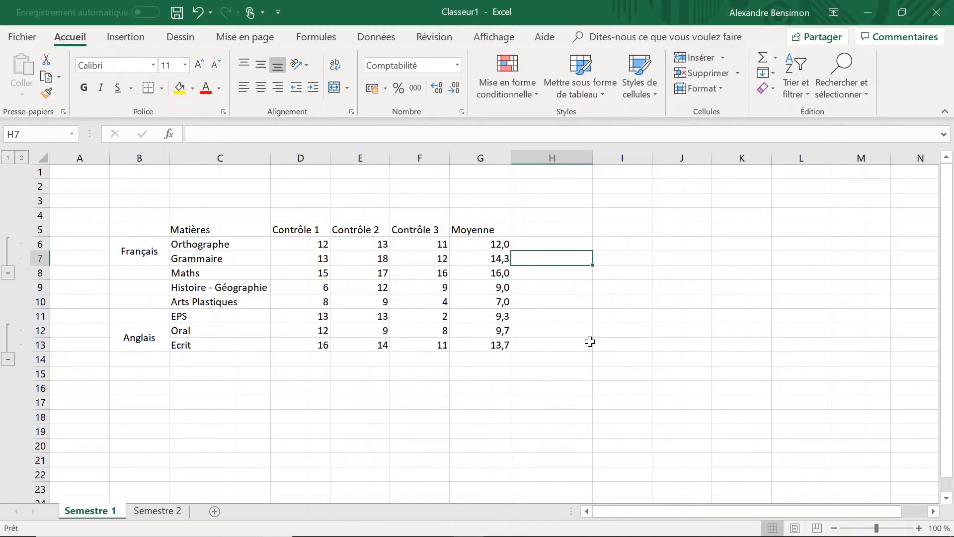
Increase the decimals of the averages in G6:G13 to three places and reduce them back to one
{"action": "left_click_drag", "start_coordinate": [498, 243], "coordinate": [490, 344]}
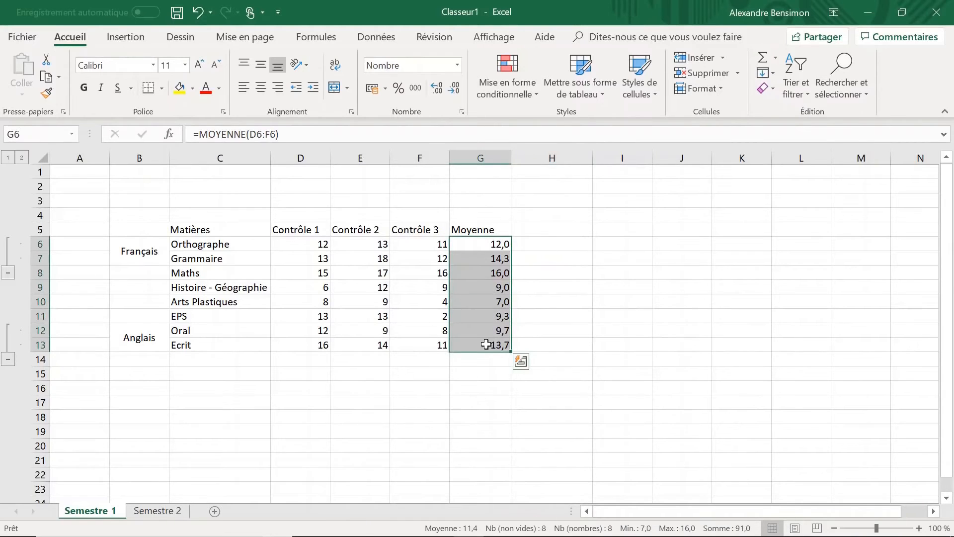
{"action": "left_click", "coordinate": [435, 90]}
{"action": "left_click", "coordinate": [436, 91]}
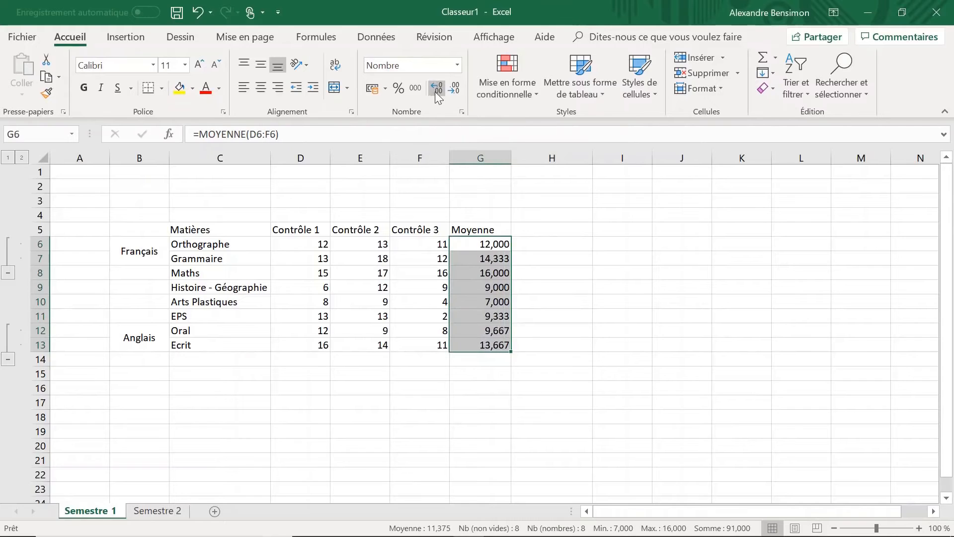
{"action": "left_click", "coordinate": [454, 87]}
{"action": "left_click", "coordinate": [454, 88]}
{"action": "left_click", "coordinate": [566, 273]}
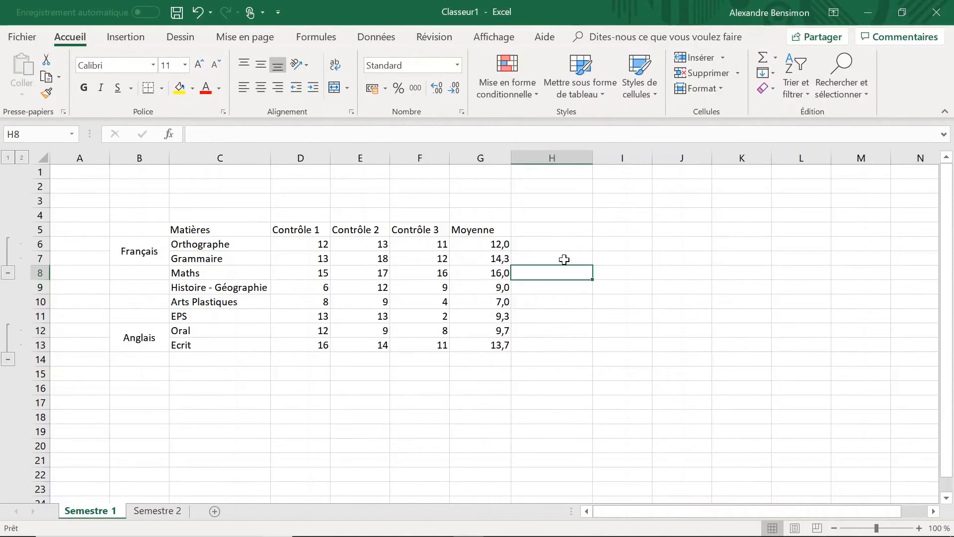
Try the thousands separator format on a test value of 123456 in cell I6, and clear that cell
{"action": "left_click", "coordinate": [616, 249]}
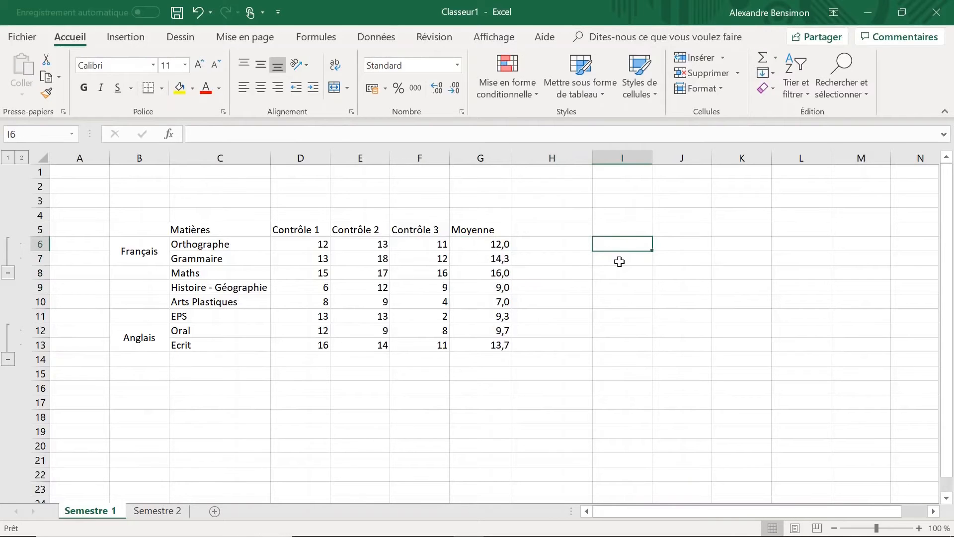
{"action": "type", "text": "123"}
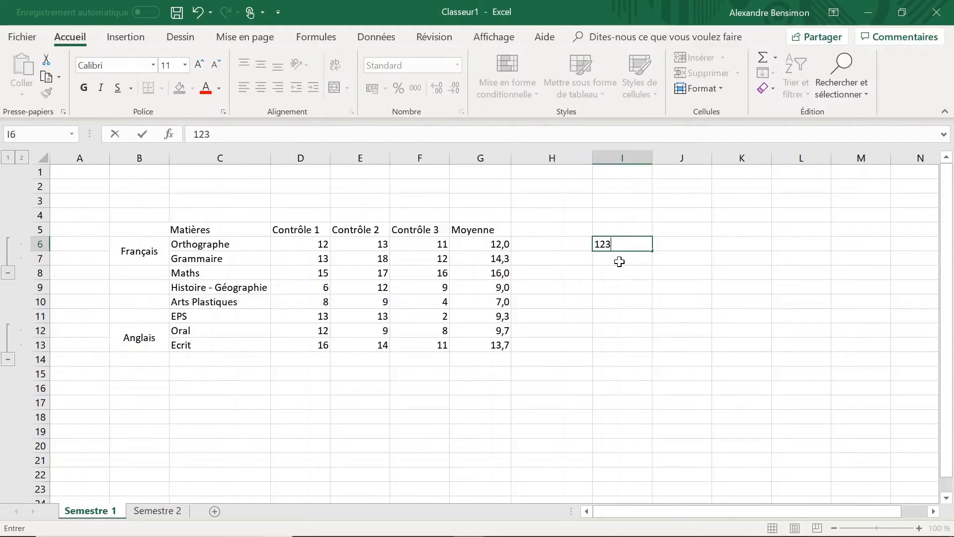
{"action": "type", "text": "456"}
{"action": "left_click", "coordinate": [639, 273]}
{"action": "left_click", "coordinate": [626, 242]}
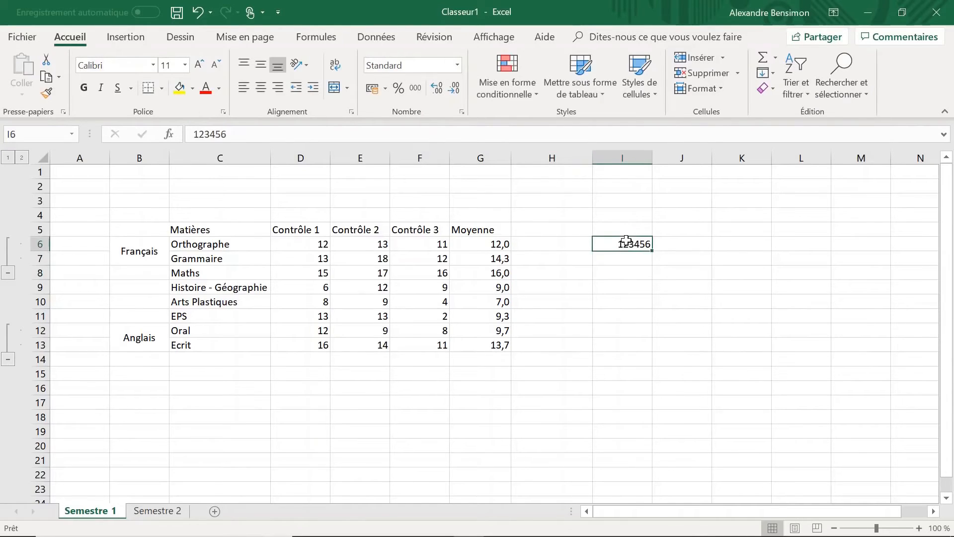
{"action": "left_click", "coordinate": [415, 89]}
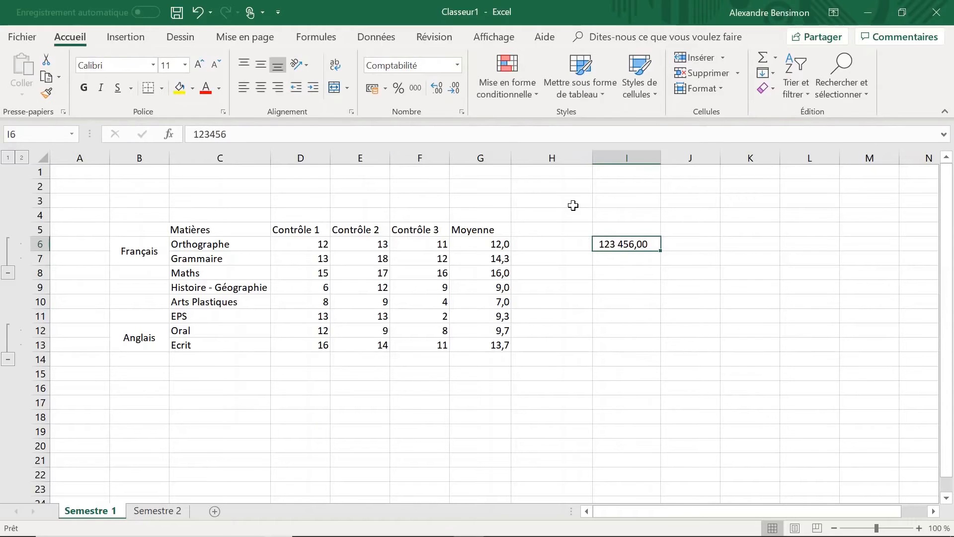
{"action": "key", "text": "Delete"}
{"action": "left_click", "coordinate": [219, 301]}
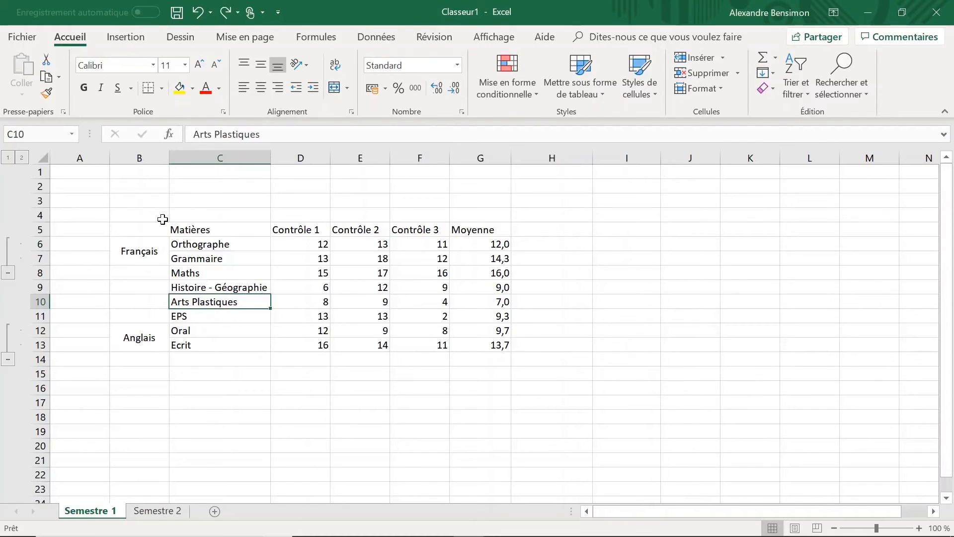
Merge and centre cells B4:C4 above the Matières heading and insert the current date there
{"action": "left_click_drag", "start_coordinate": [160, 213], "coordinate": [182, 216]}
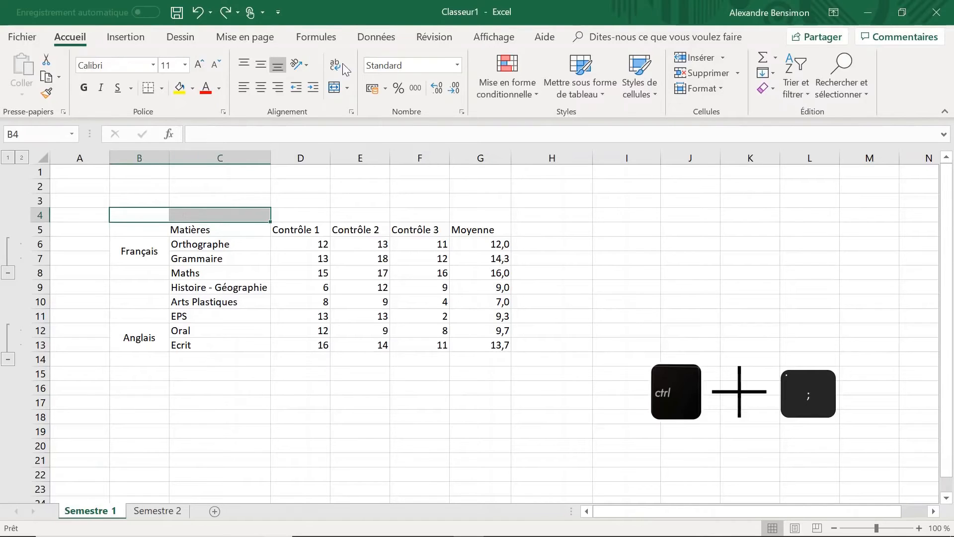
{"action": "left_click", "coordinate": [334, 88]}
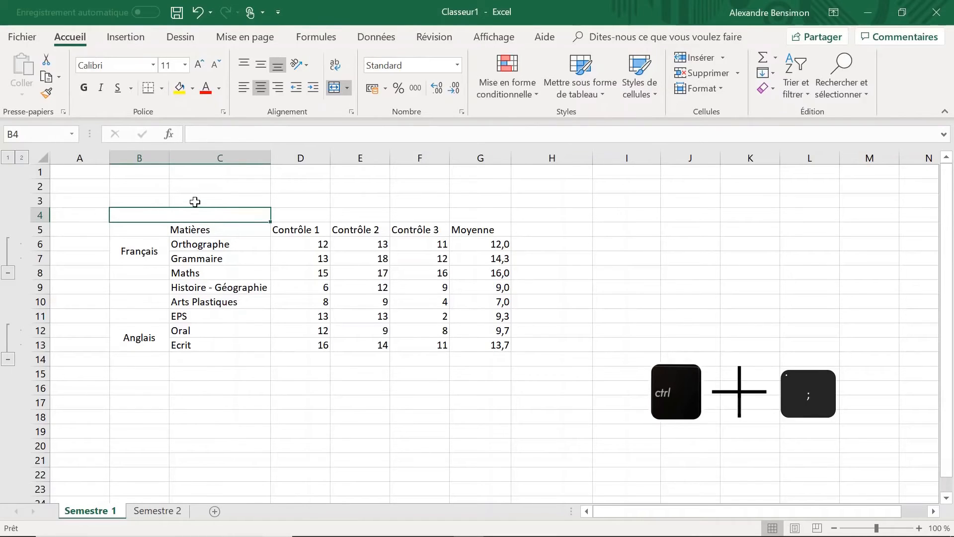
{"action": "key", "text": "ctrl+semicolon"}
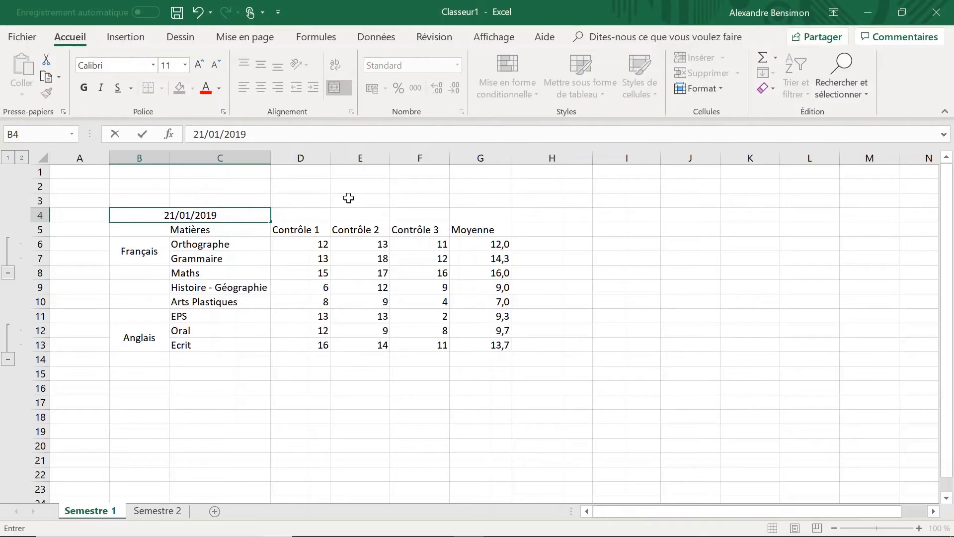
{"action": "left_click", "coordinate": [480, 402]}
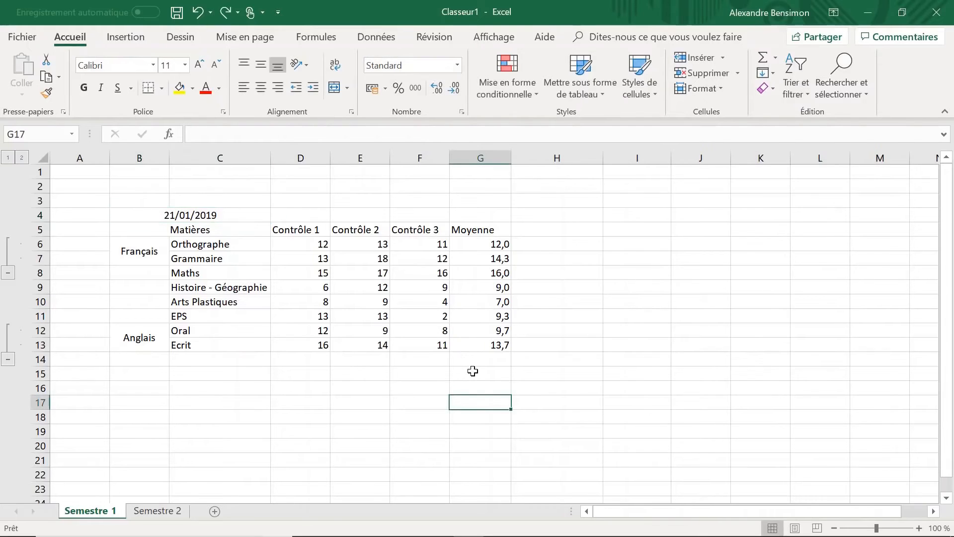
Merge and centre cells E14:F14 below the scores and enter the label "Moyenne Générale"
{"action": "left_click_drag", "start_coordinate": [378, 360], "coordinate": [395, 360]}
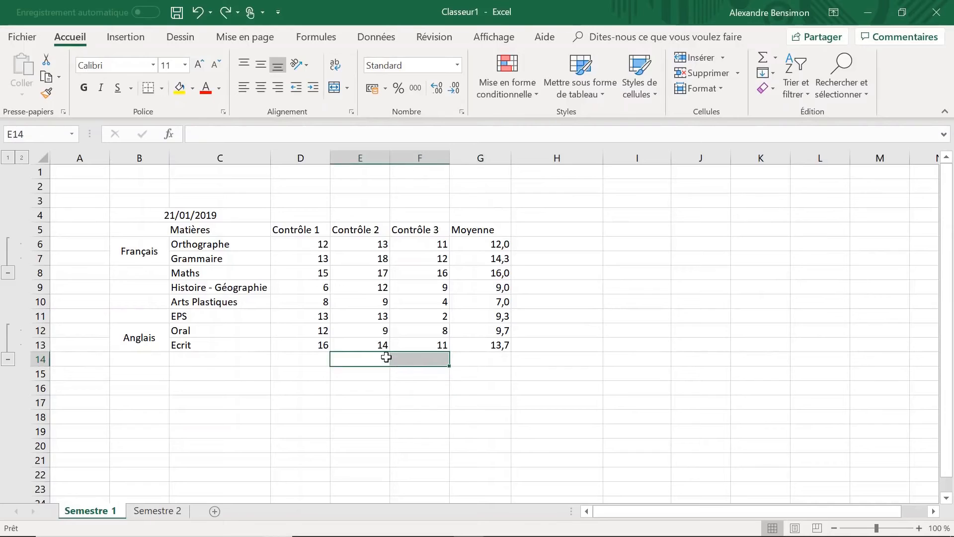
{"action": "left_click", "coordinate": [334, 88]}
{"action": "type", "text": "Moyenne Générale"}
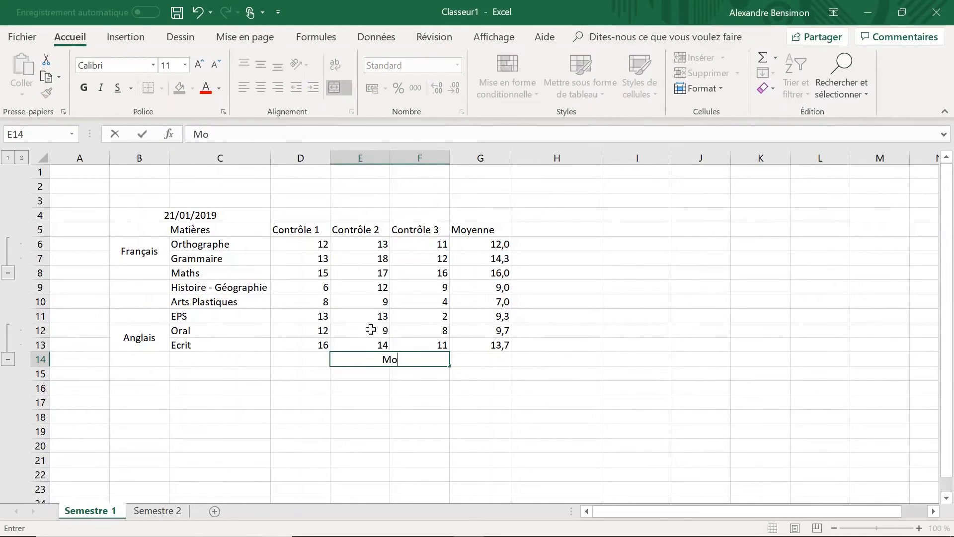
{"action": "key", "text": "Tab"}
Calculate the overall average of G6:G13 in cell G14 with the automatic Moyenne function
{"action": "left_click_drag", "start_coordinate": [487, 244], "coordinate": [495, 348]}
{"action": "left_click", "coordinate": [775, 59]}
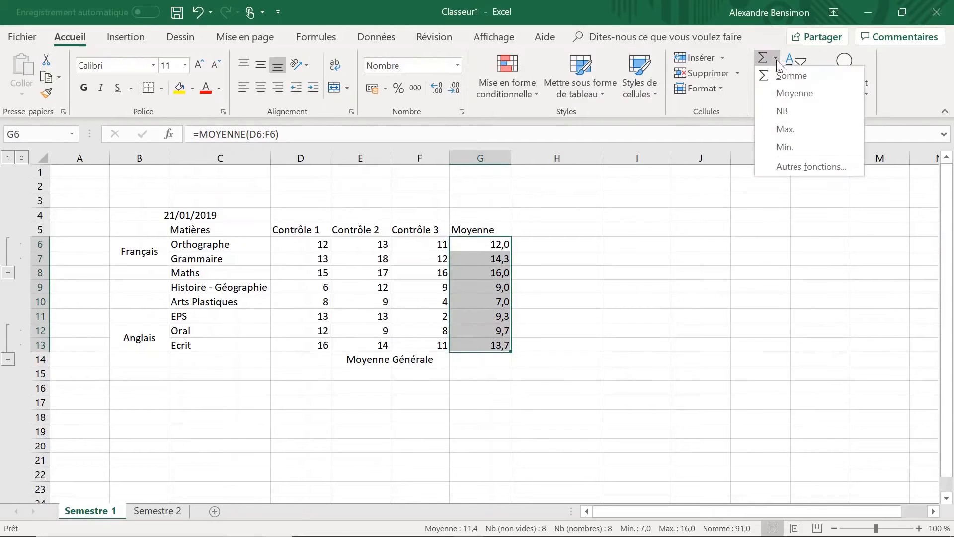
{"action": "left_click", "coordinate": [797, 91]}
{"action": "left_click", "coordinate": [491, 385]}
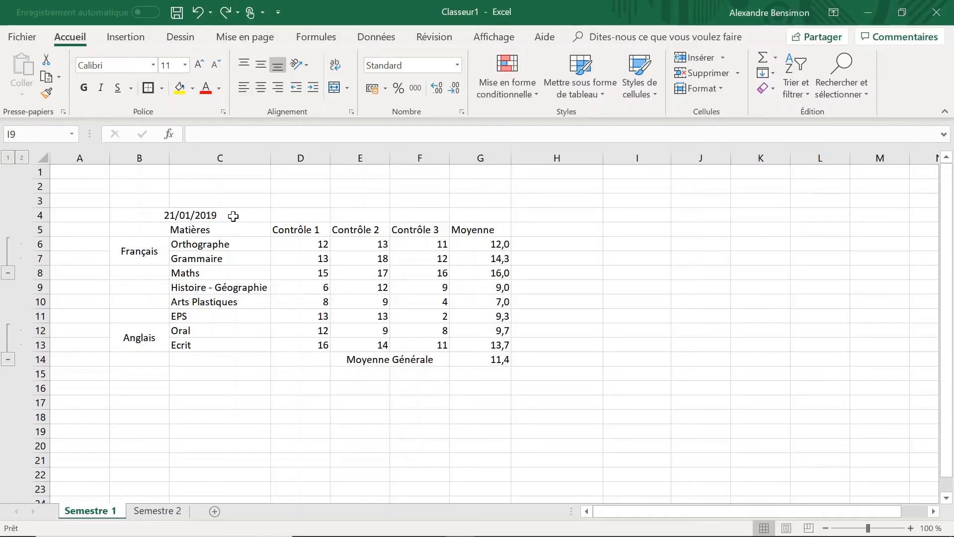
Unmerge the Matières, Français, Anglais and Moyenne Générale cells in the grades table
{"action": "left_click", "coordinate": [233, 215]}
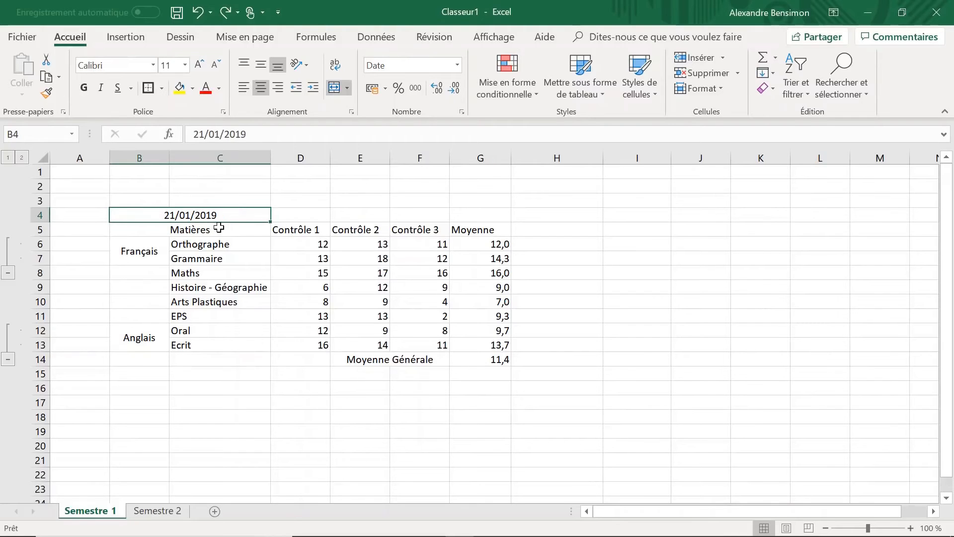
{"action": "left_click", "coordinate": [257, 229]}
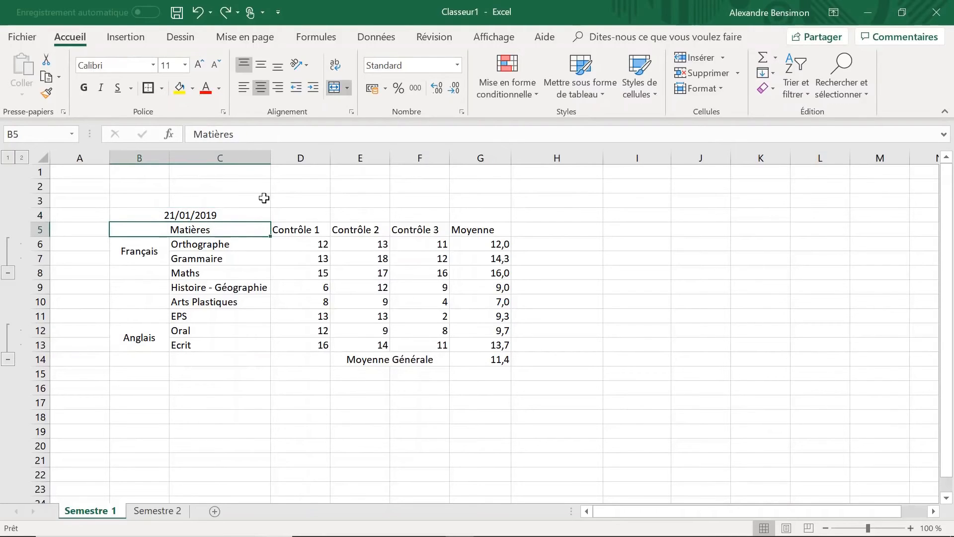
{"action": "left_click", "coordinate": [333, 88]}
{"action": "left_click", "coordinate": [143, 251]}
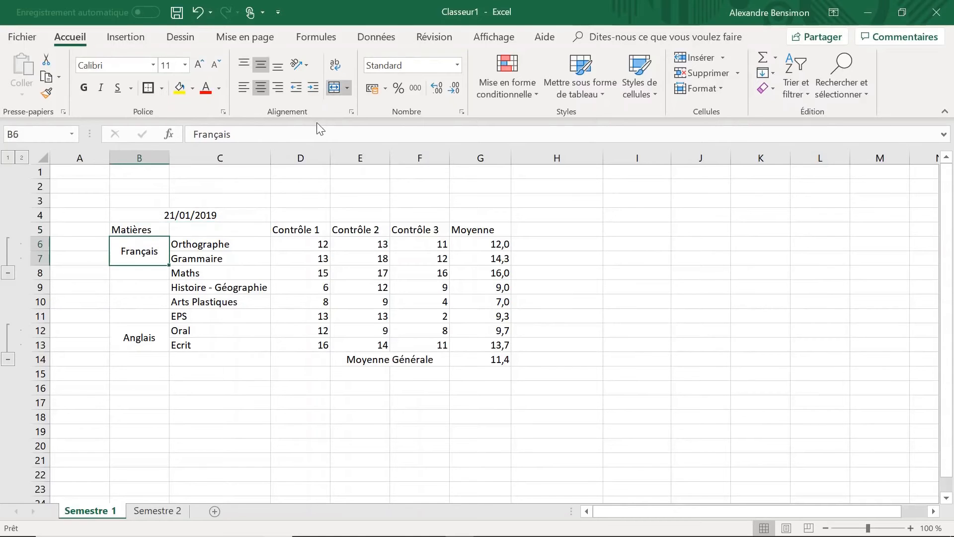
{"action": "left_click", "coordinate": [332, 90]}
{"action": "left_click", "coordinate": [154, 334]}
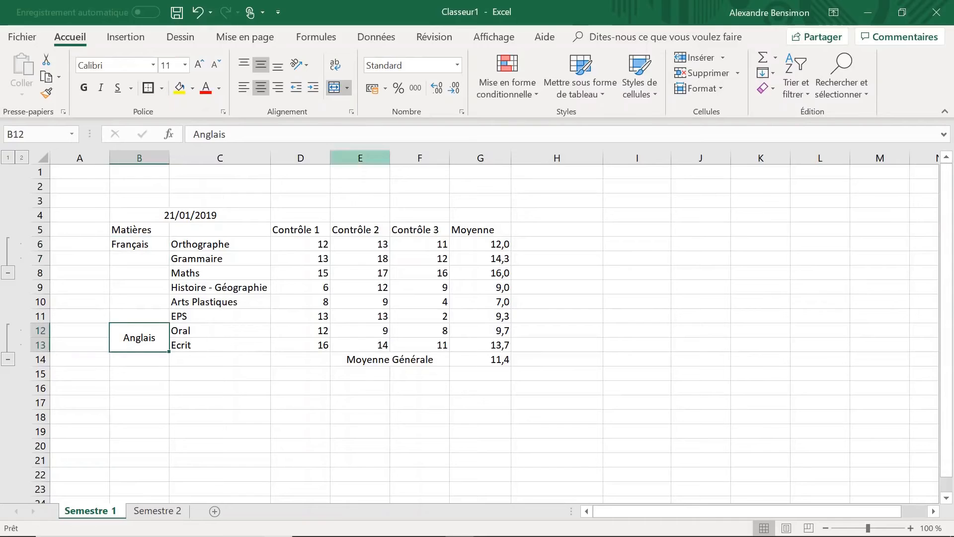
{"action": "left_click", "coordinate": [338, 92]}
{"action": "left_click", "coordinate": [267, 320]}
{"action": "left_click", "coordinate": [347, 358]}
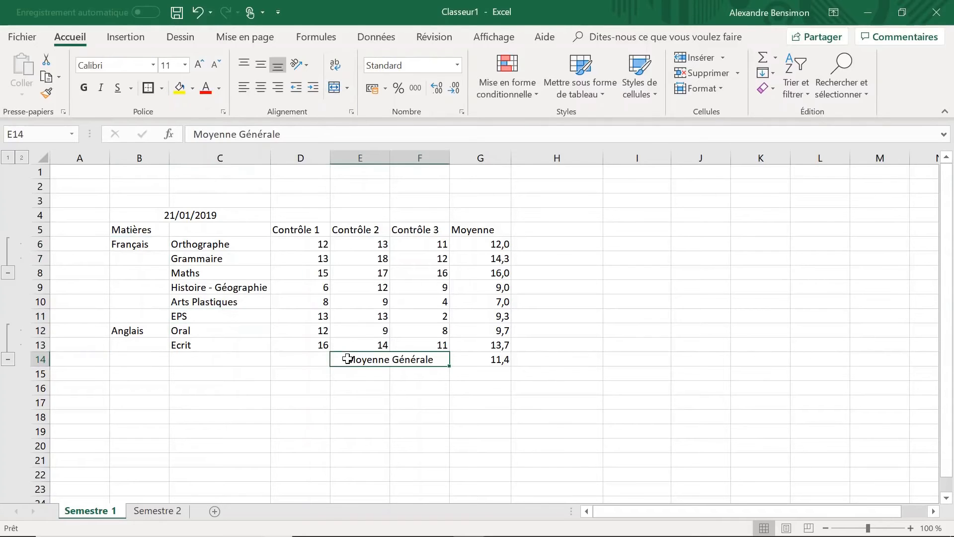
{"action": "left_click", "coordinate": [333, 88]}
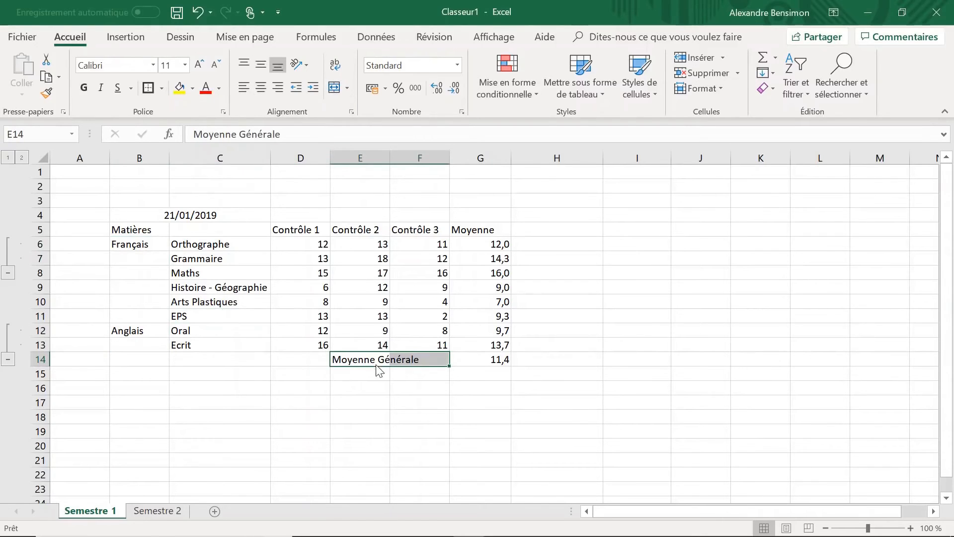
Move the "Moyenne Générale" label to C14 and relabel the language rows in column C as Français Orthographe, Français Grammaire, Anglais Oral and Anglais Ecrit
{"action": "left_click_drag", "start_coordinate": [376, 352], "coordinate": [196, 359]}
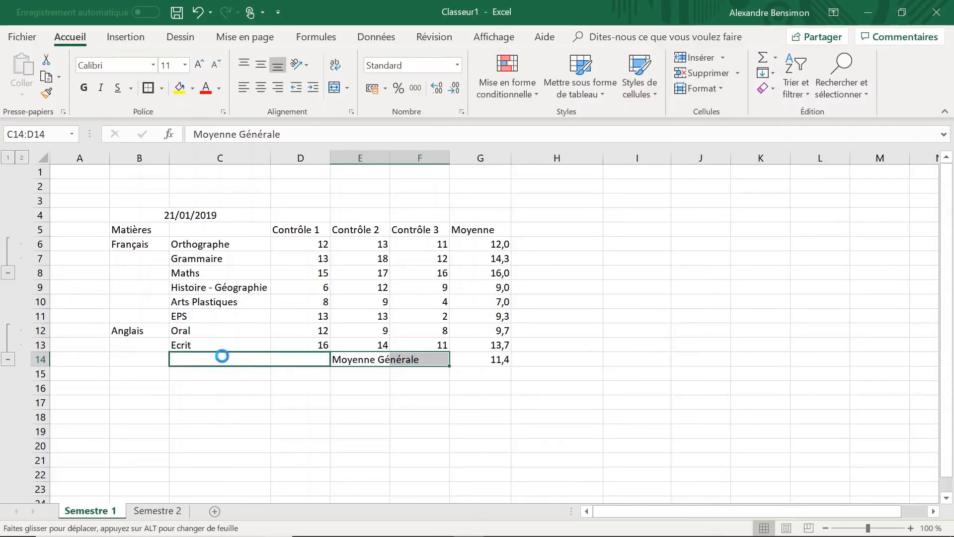
{"action": "left_click", "coordinate": [140, 332]}
{"action": "left_click", "coordinate": [142, 343]}
{"action": "left_click", "coordinate": [146, 329]}
{"action": "double_click", "coordinate": [149, 329]}
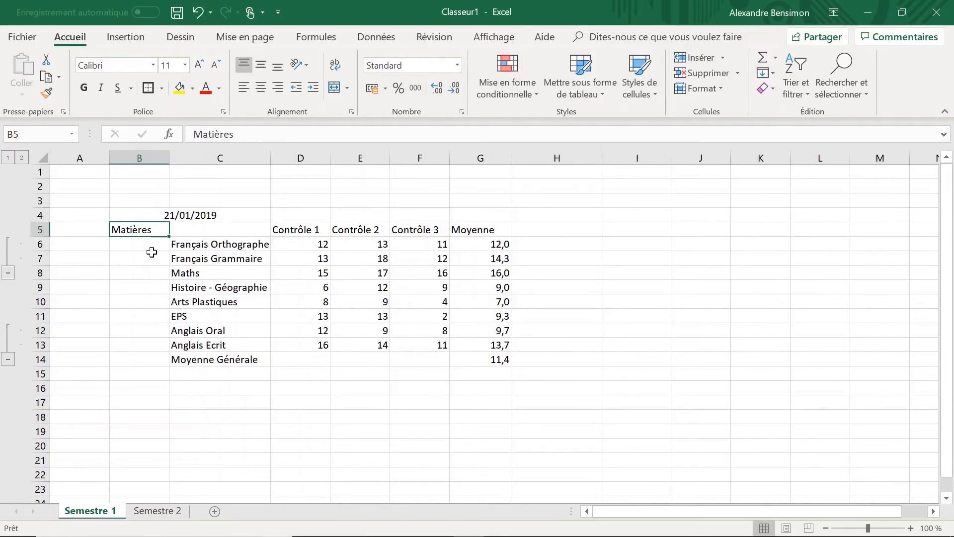
Move the Matières heading to C5 and the unmerged date to C4, centring both in column C
{"action": "left_click_drag", "start_coordinate": [145, 229], "coordinate": [204, 231]}
{"action": "left_click", "coordinate": [191, 214]}
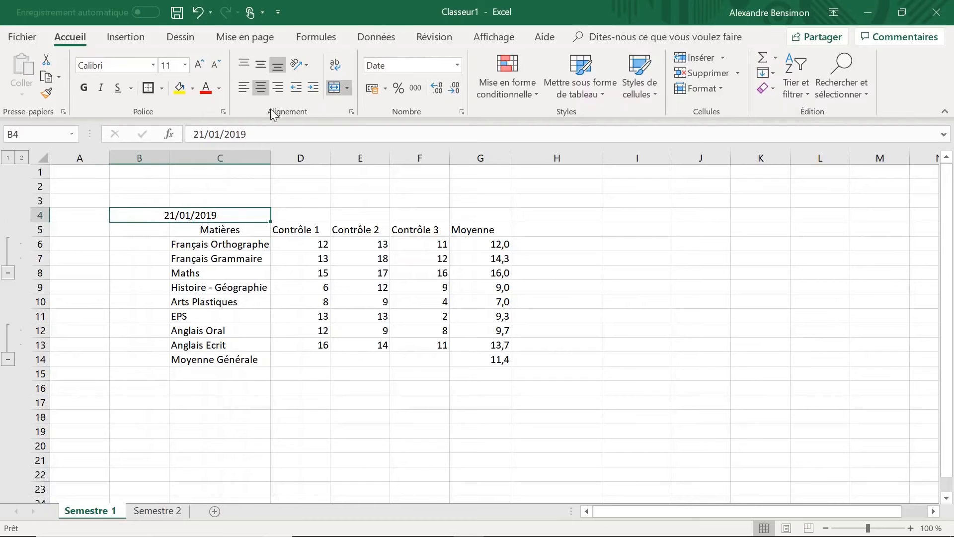
{"action": "left_click", "coordinate": [334, 88]}
{"action": "left_click_drag", "start_coordinate": [148, 207], "coordinate": [209, 208]}
{"action": "left_click", "coordinate": [219, 214]}
{"action": "left_click", "coordinate": [260, 88]}
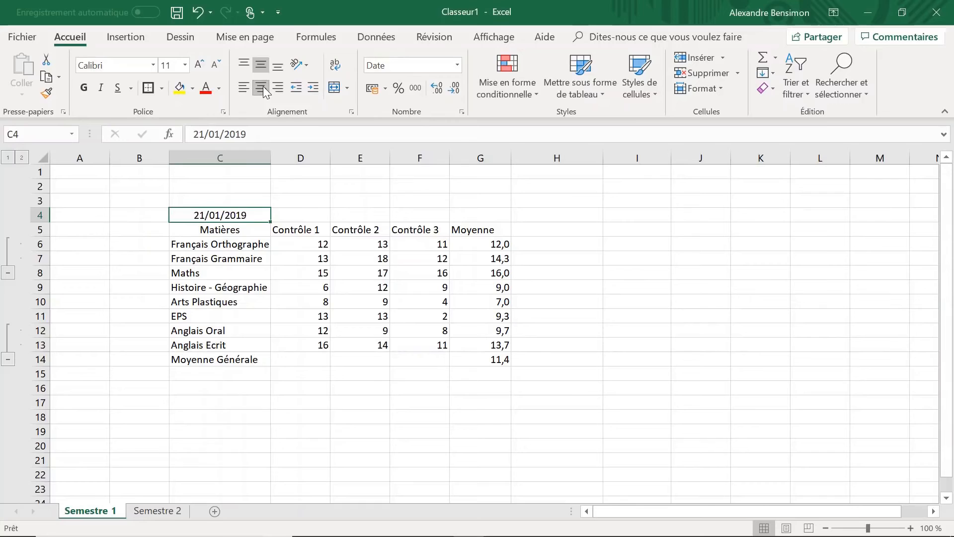
{"action": "left_click", "coordinate": [420, 186]}
{"action": "left_click", "coordinate": [557, 360]}
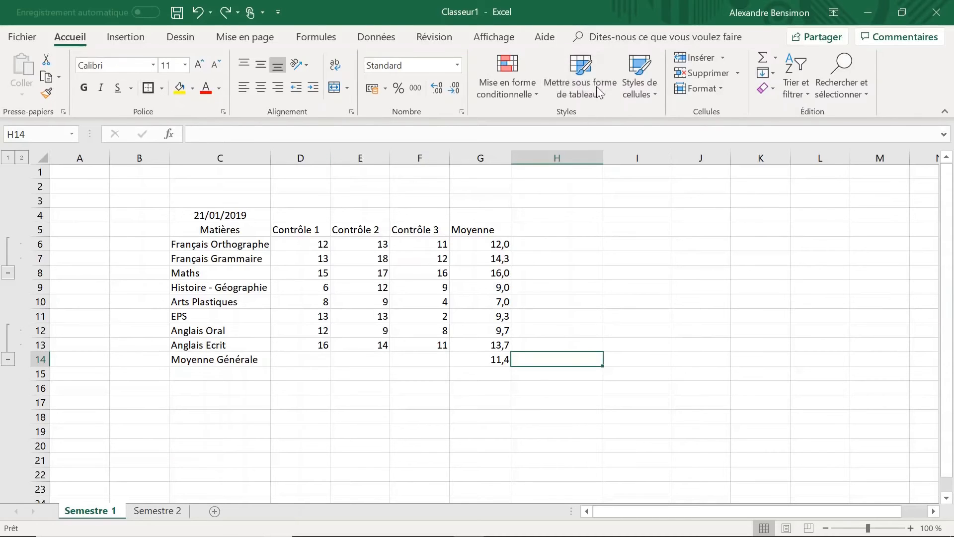
Extend the selection cell by cell from the Matières heading to cover C5:G13
{"action": "left_click", "coordinate": [228, 232]}
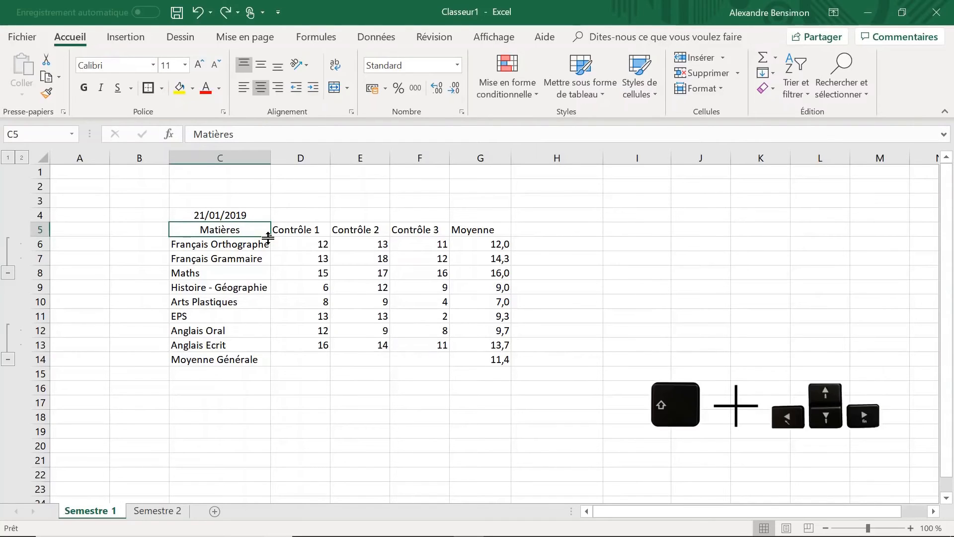
{"action": "key", "text": "shift+Right"}
{"action": "key", "text": "shift+Right"}
{"action": "key", "text": "shift+Right"}
{"action": "key", "text": "shift+Right"}
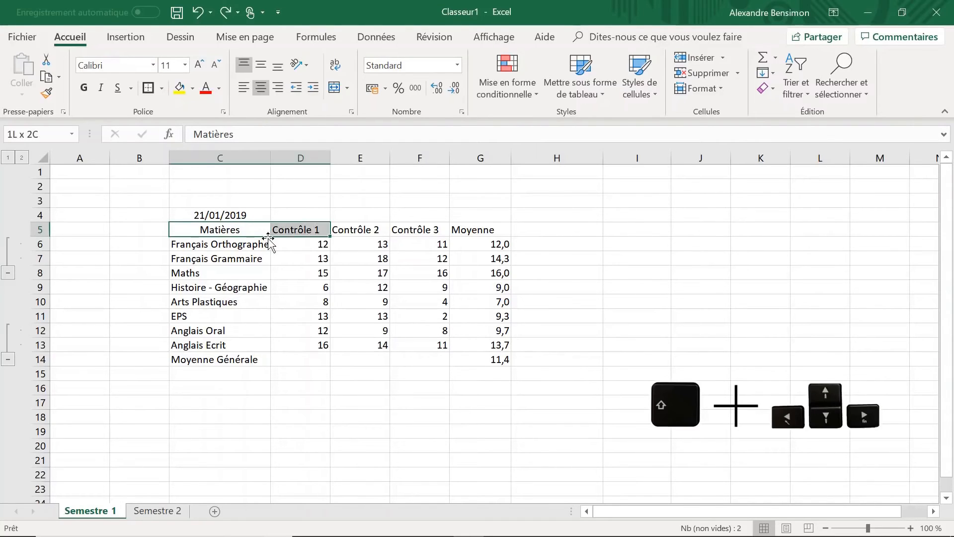
{"action": "key", "text": "shift+Down"}
{"action": "key", "text": "shift+Down"}
{"action": "key", "text": "shift+Down"}
{"action": "key", "text": "shift+Down"}
{"action": "key", "text": "shift+Down"}
{"action": "key", "text": "shift+Down"}
{"action": "key", "text": "shift+Down"}
{"action": "key", "text": "shift+Down"}
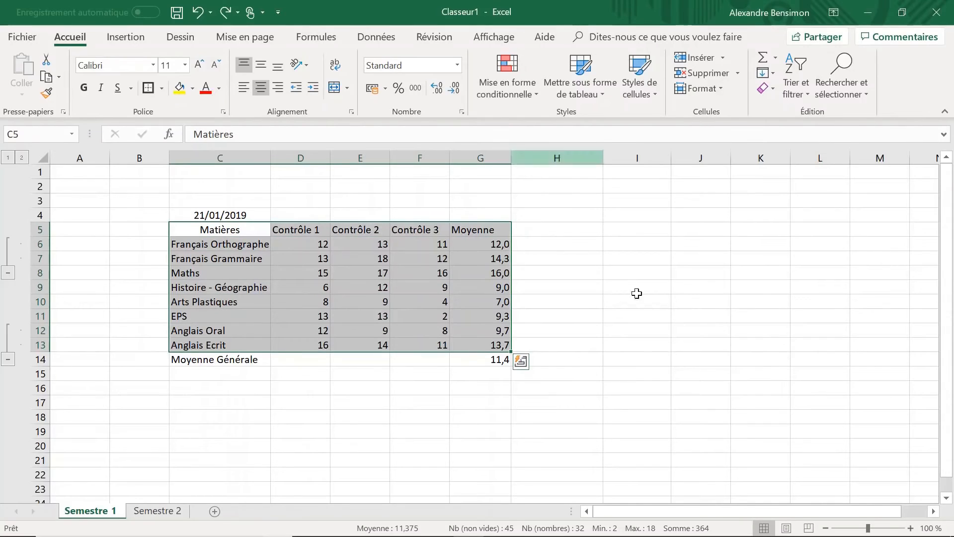
Select the whole grades table C5:G14 and apply all borders (Toutes les bordures) to it
{"action": "left_click", "coordinate": [287, 233]}
{"action": "left_click", "coordinate": [229, 231]}
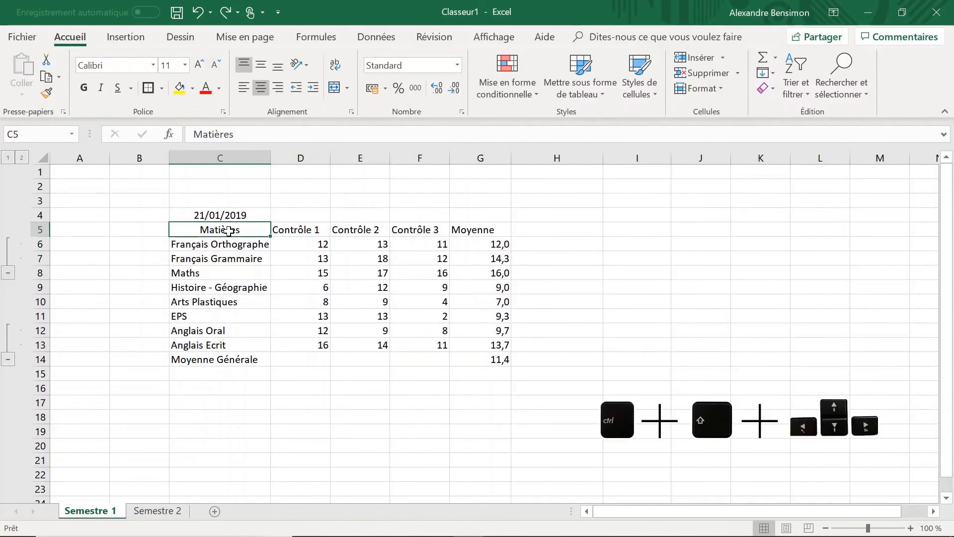
{"action": "key", "text": "ctrl+shift+Right"}
{"action": "key", "text": "ctrl+shift+Down"}
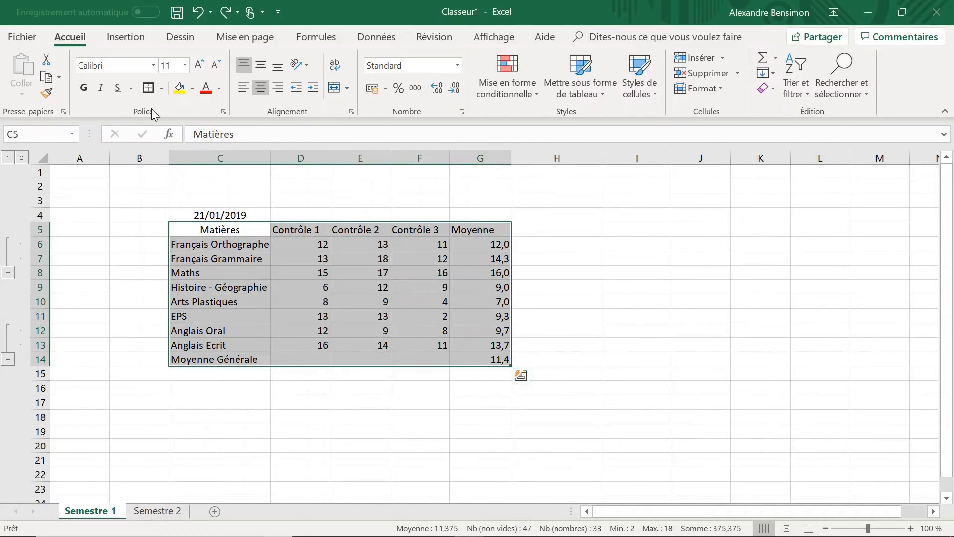
{"action": "left_click", "coordinate": [161, 89]}
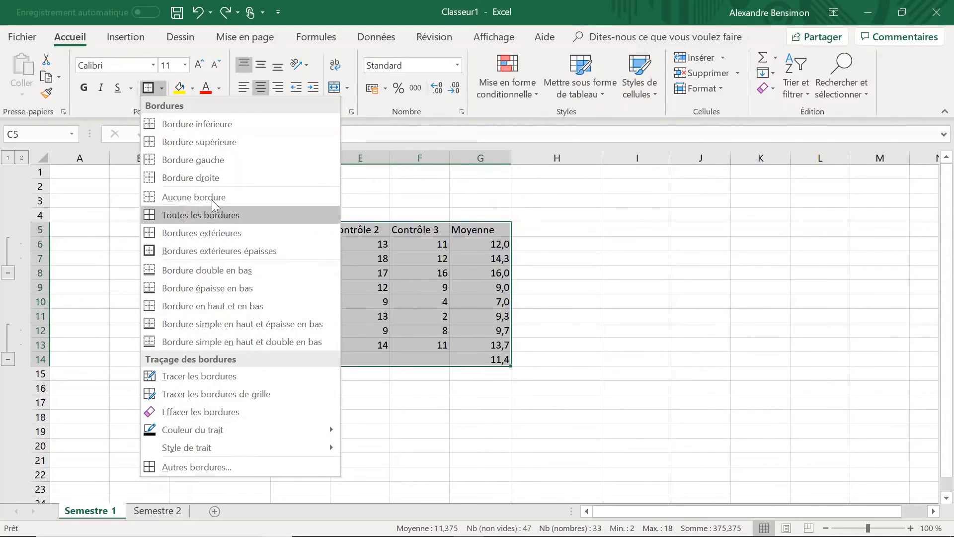
{"action": "left_click", "coordinate": [217, 215]}
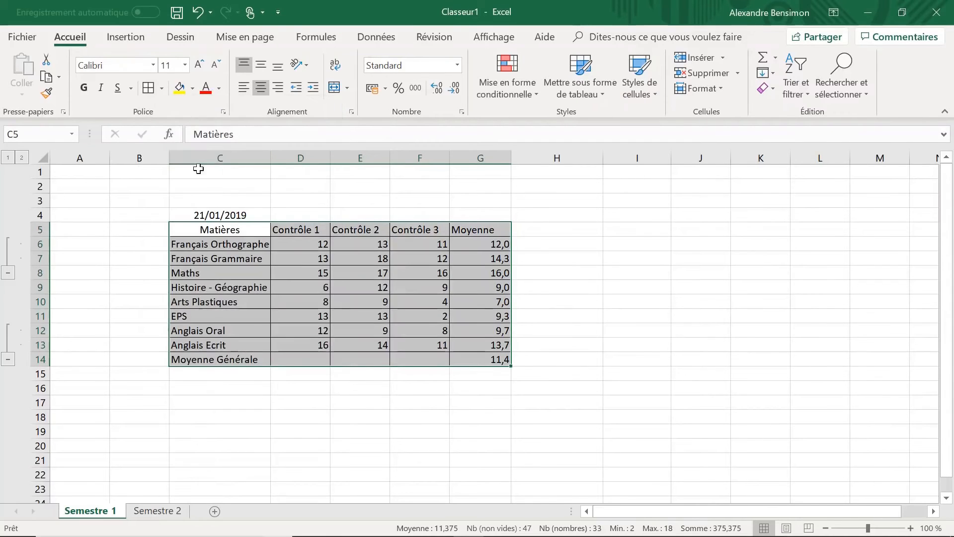
{"action": "left_click", "coordinate": [143, 356]}
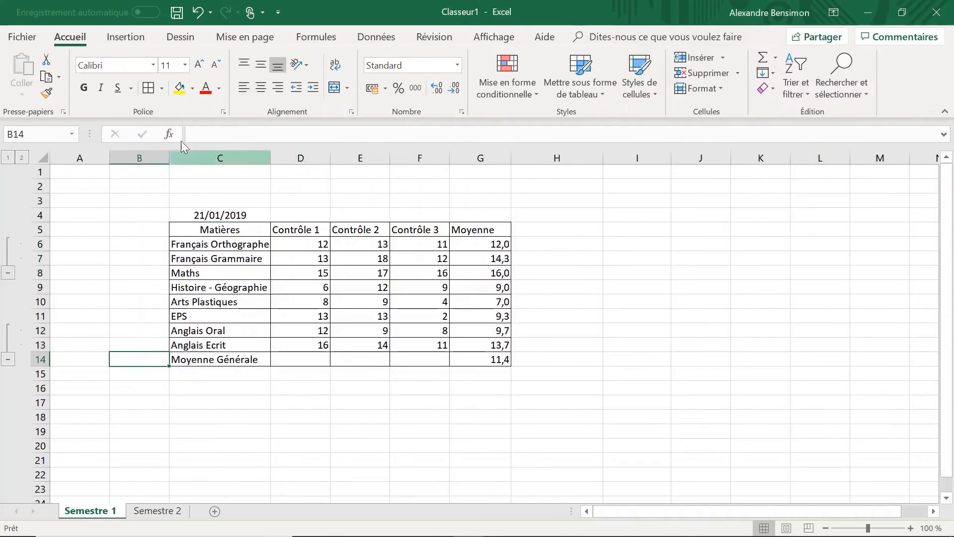
Apply thick outside borders (Bordures extérieures épaisses) around the grades table C5:G14
{"action": "left_click", "coordinate": [184, 230]}
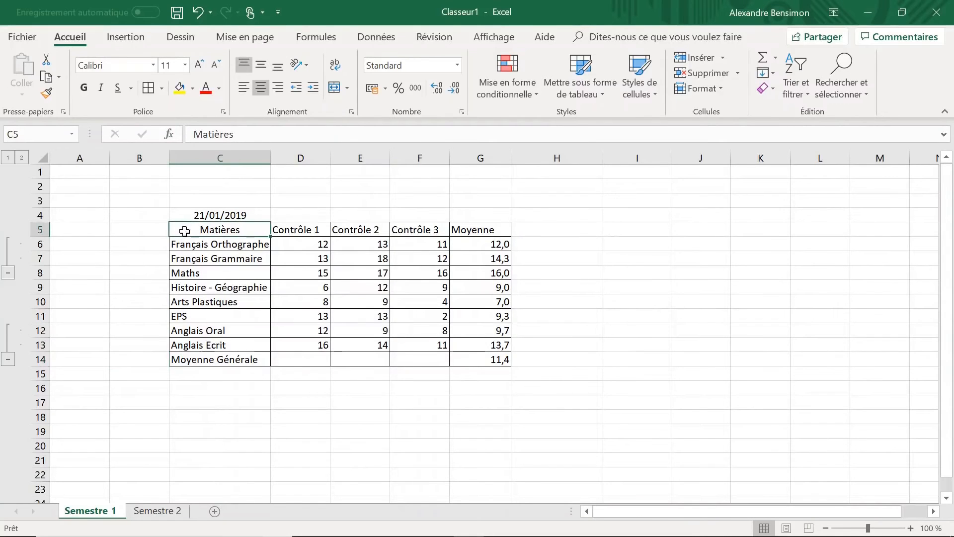
{"action": "key", "text": "ctrl+shift+Right"}
{"action": "key", "text": "ctrl+shift+Down"}
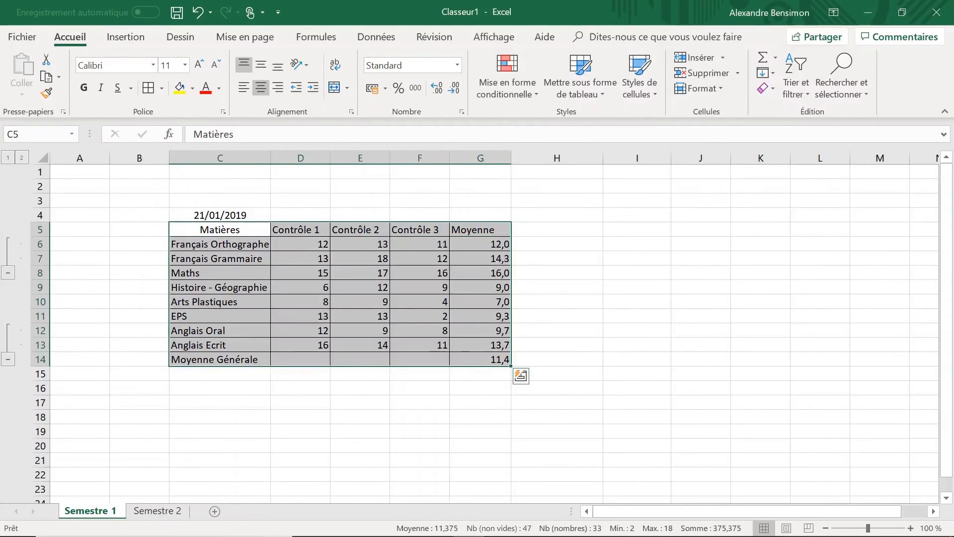
{"action": "left_click", "coordinate": [162, 90]}
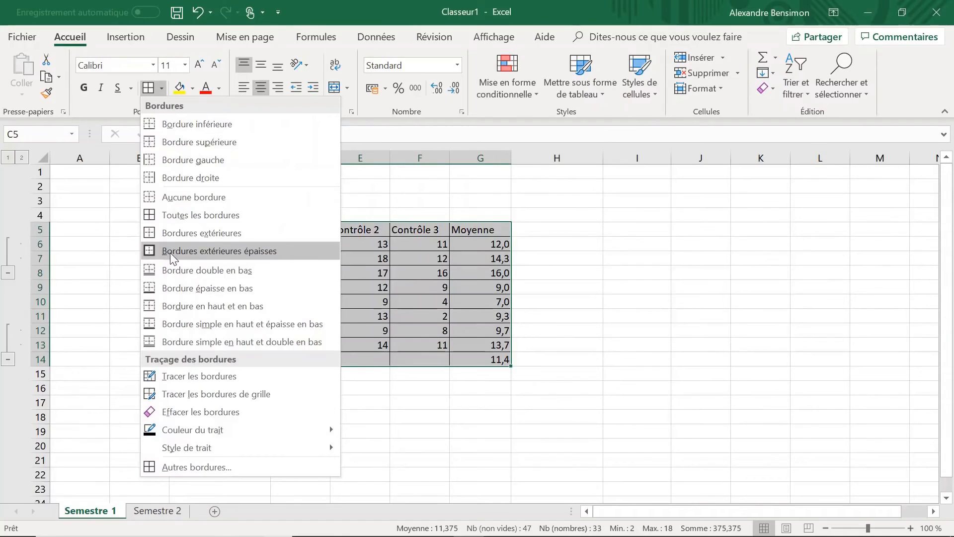
{"action": "left_click", "coordinate": [170, 251]}
{"action": "left_click", "coordinate": [547, 272]}
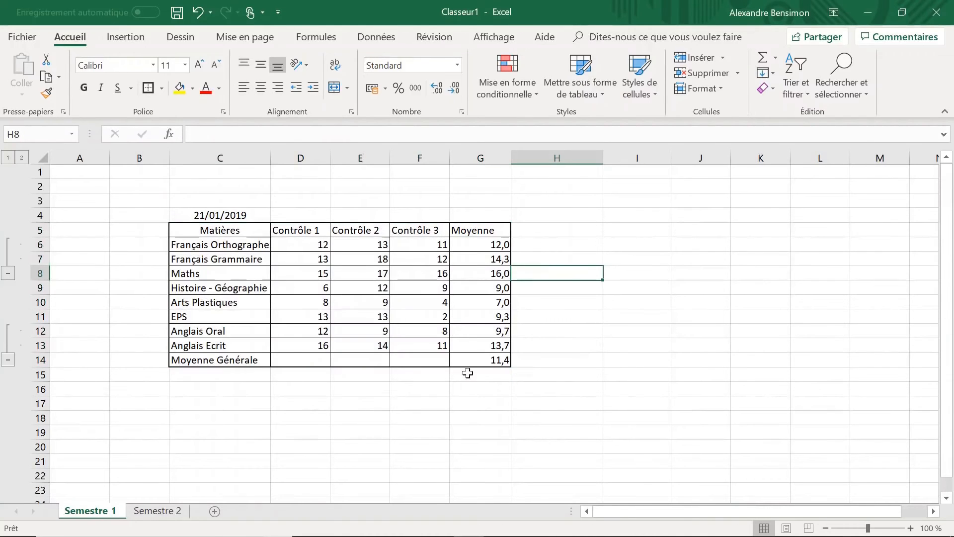
{"action": "left_click", "coordinate": [570, 260]}
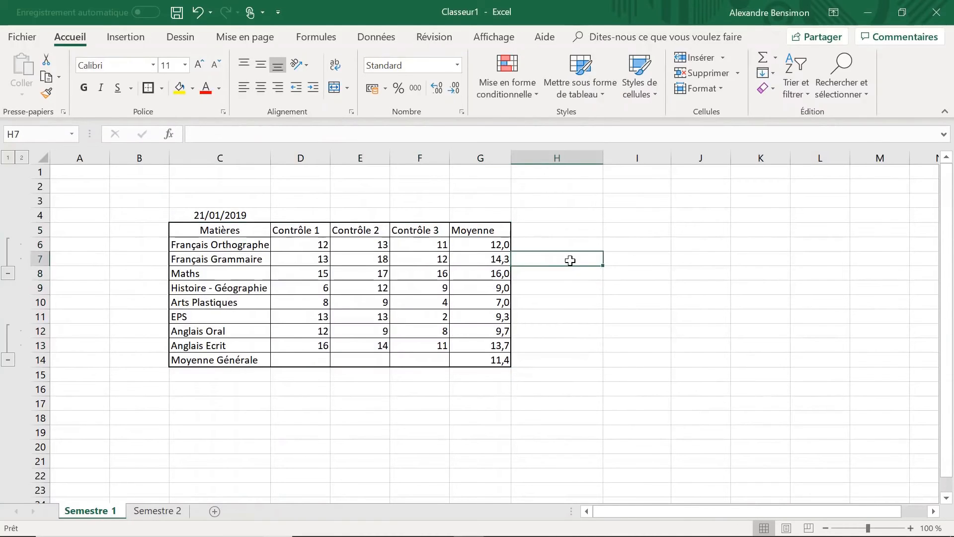
Undo the border formatting applied to the grades table
{"action": "left_click", "coordinate": [549, 362]}
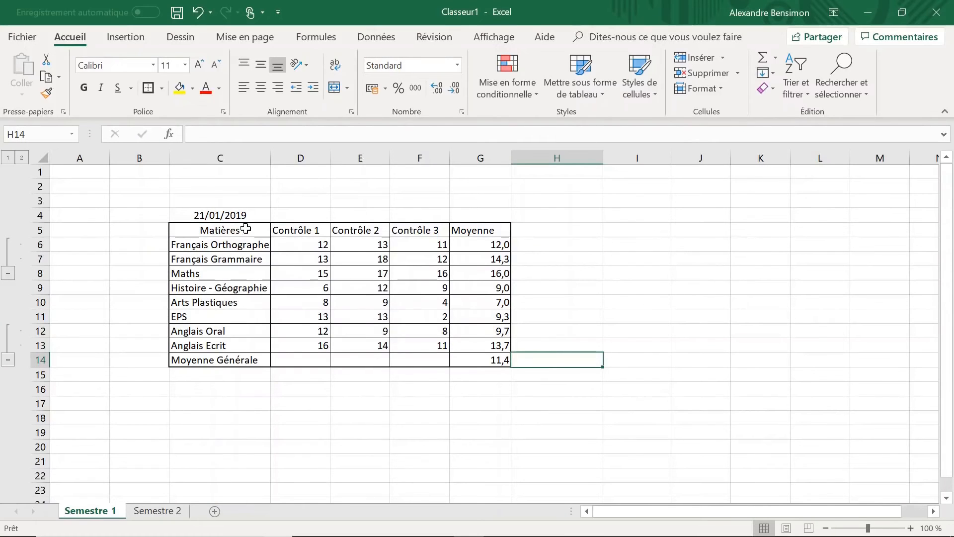
{"action": "key", "text": "ctrl+z"}
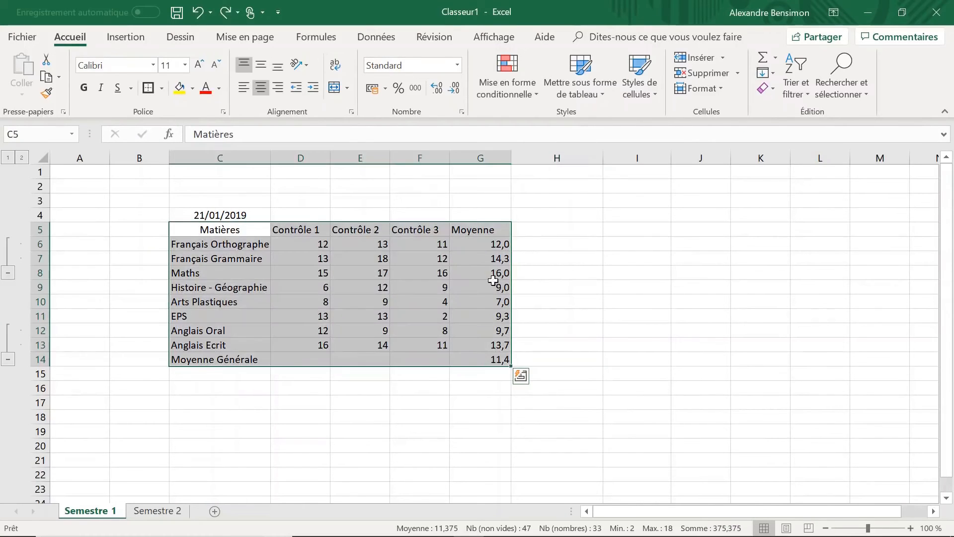
{"action": "left_click", "coordinate": [547, 282]}
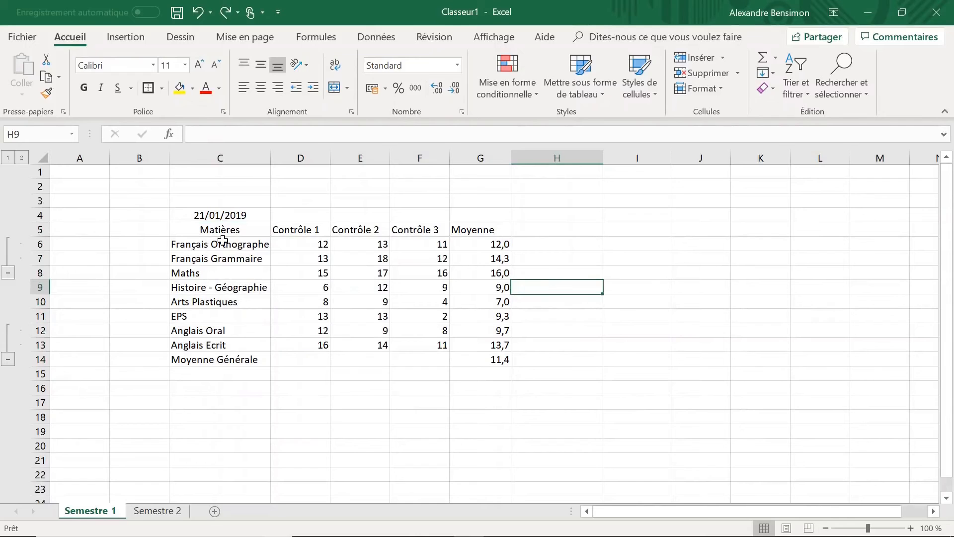
Format C5:G14 as a table with headers, using the grey style in the first row of the Moyen section
{"action": "left_click", "coordinate": [209, 228]}
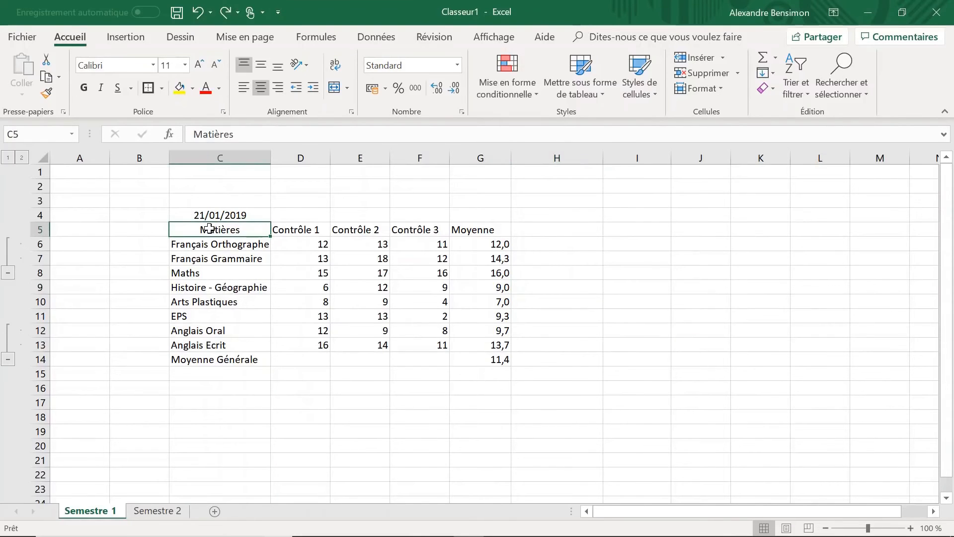
{"action": "left_click_drag", "start_coordinate": [208, 228], "coordinate": [498, 361]}
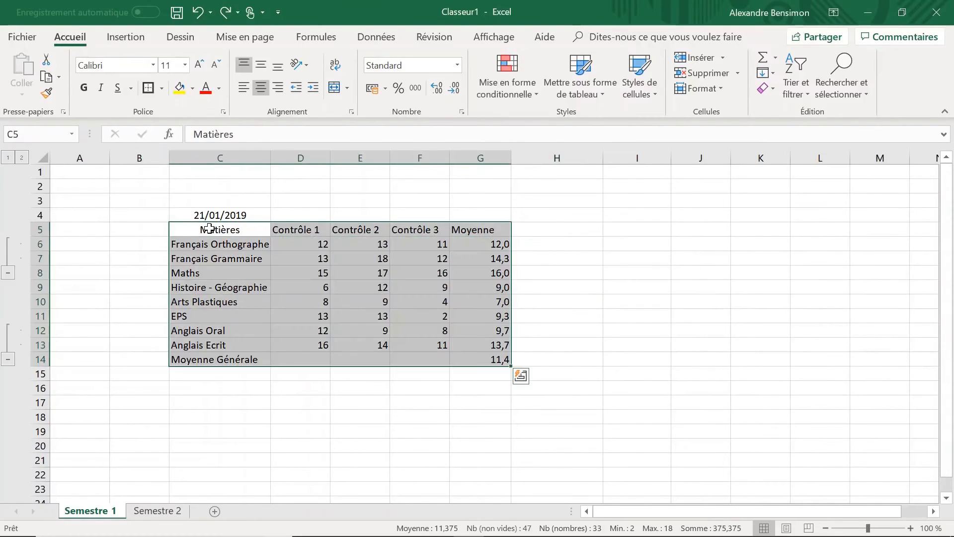
{"action": "left_click", "coordinate": [594, 89]}
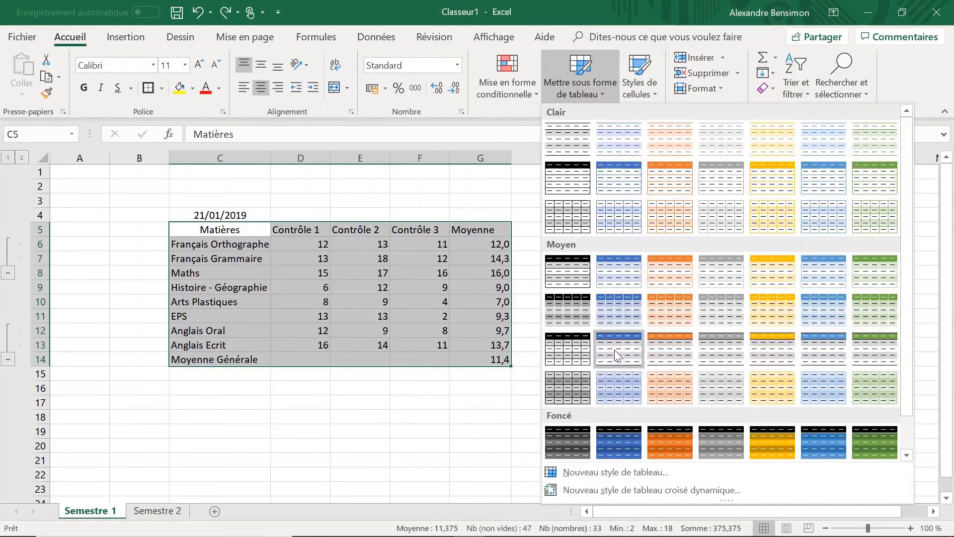
{"action": "scroll", "coordinate": [598, 280], "scroll_direction": "down", "scroll_amount": 1}
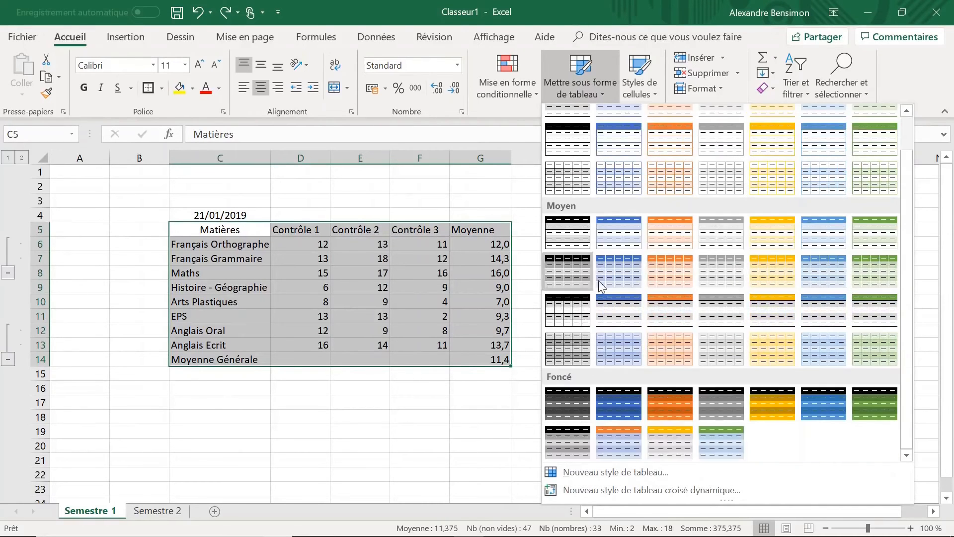
{"action": "left_click", "coordinate": [721, 233]}
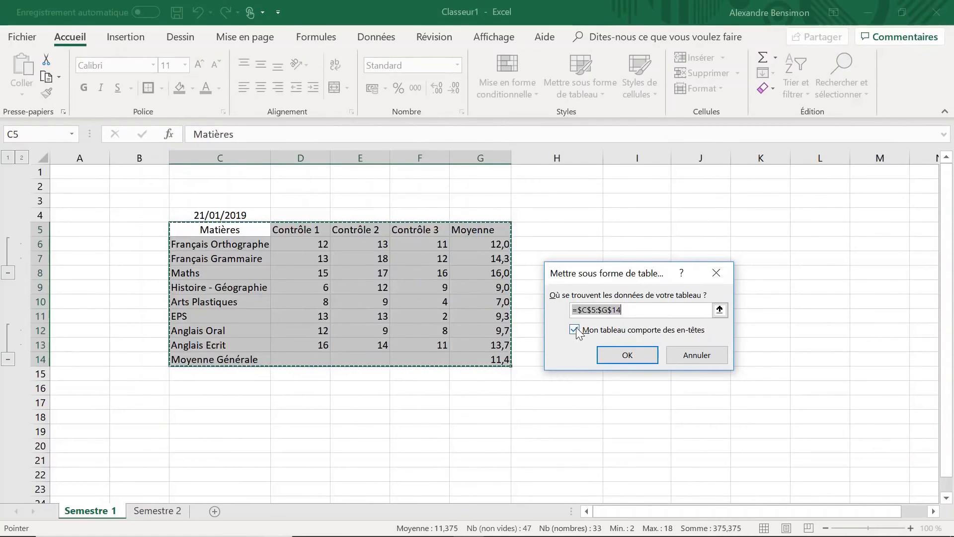
{"action": "left_click", "coordinate": [625, 356]}
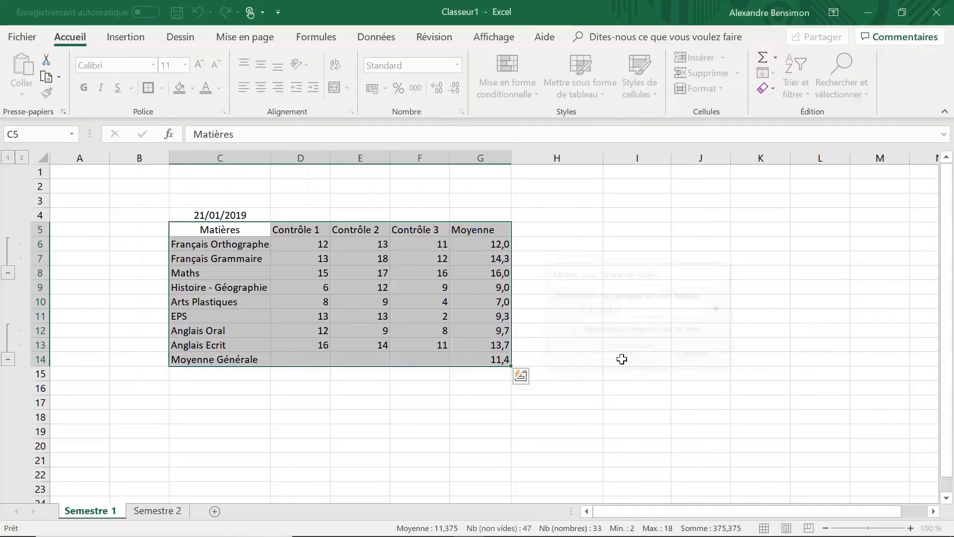
{"action": "left_click", "coordinate": [522, 298]}
{"action": "key", "text": "Right"}
{"action": "key", "text": "Down"}
{"action": "key", "text": "Down"}
{"action": "key", "text": "Down"}
{"action": "key", "text": "Down"}
{"action": "key", "text": "Down"}
{"action": "key", "text": "Down"}
{"action": "key", "text": "Down"}
{"action": "key", "text": "Down"}
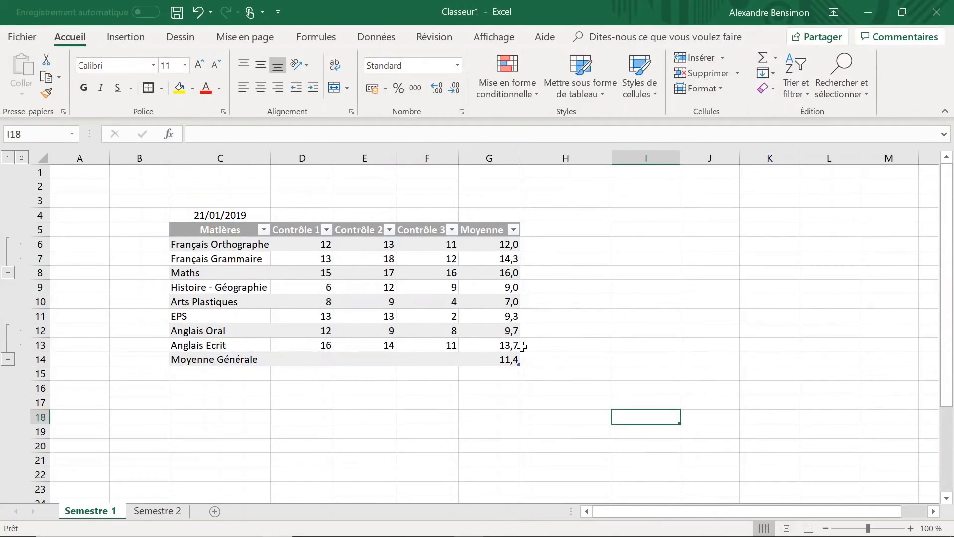
Format the empty range C19:G29 as a table without existing headers, using the orange style in the second row of the Clair section
{"action": "scroll", "coordinate": [343, 354], "scroll_direction": "down", "scroll_amount": 3}
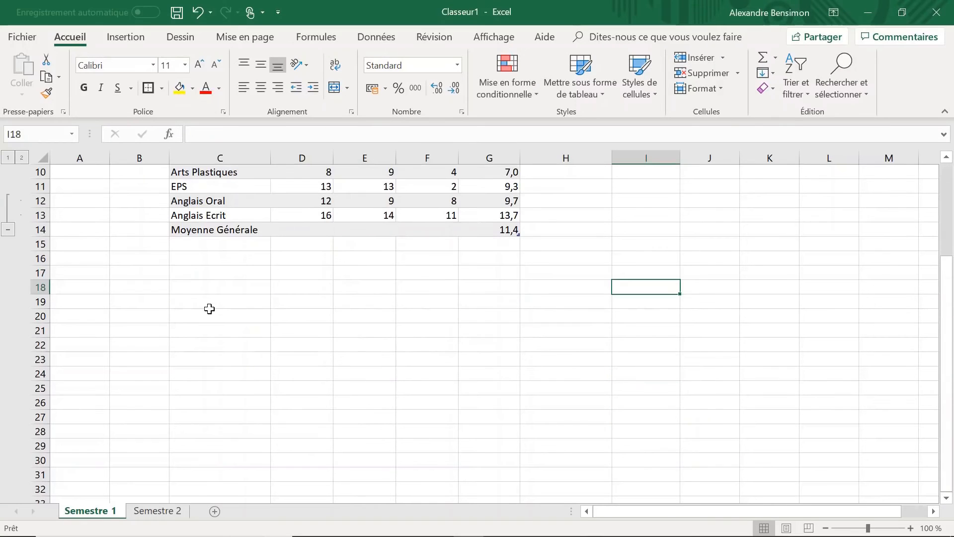
{"action": "left_click_drag", "start_coordinate": [186, 300], "coordinate": [506, 443]}
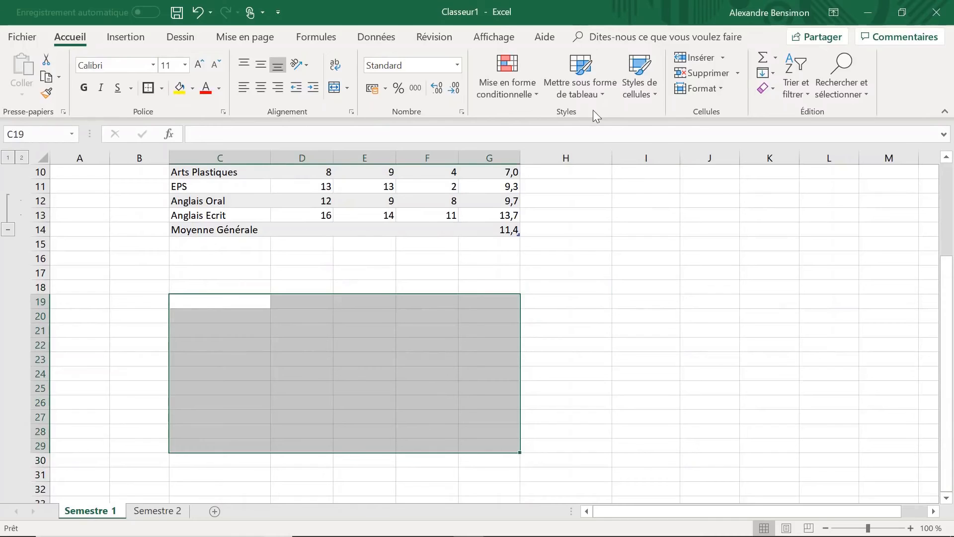
{"action": "left_click", "coordinate": [576, 78]}
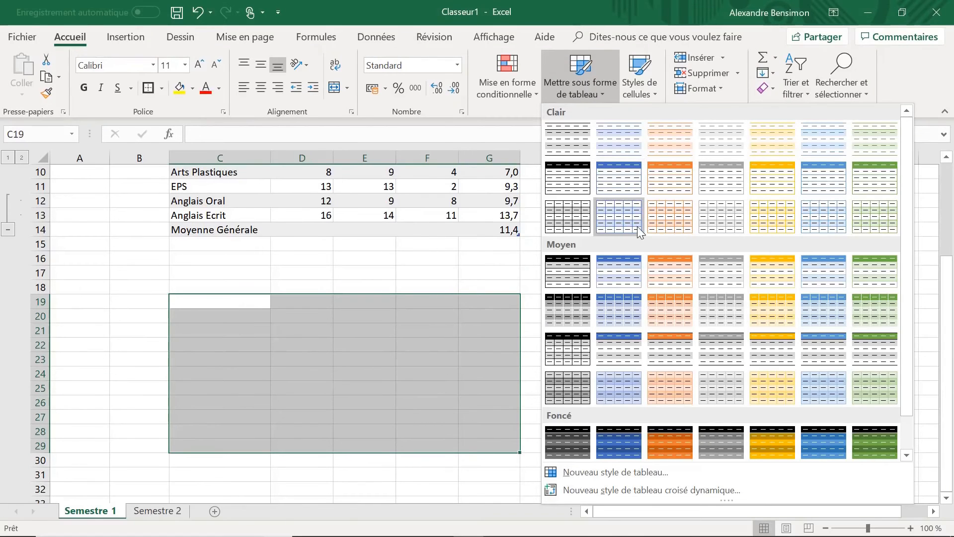
{"action": "left_click", "coordinate": [677, 184]}
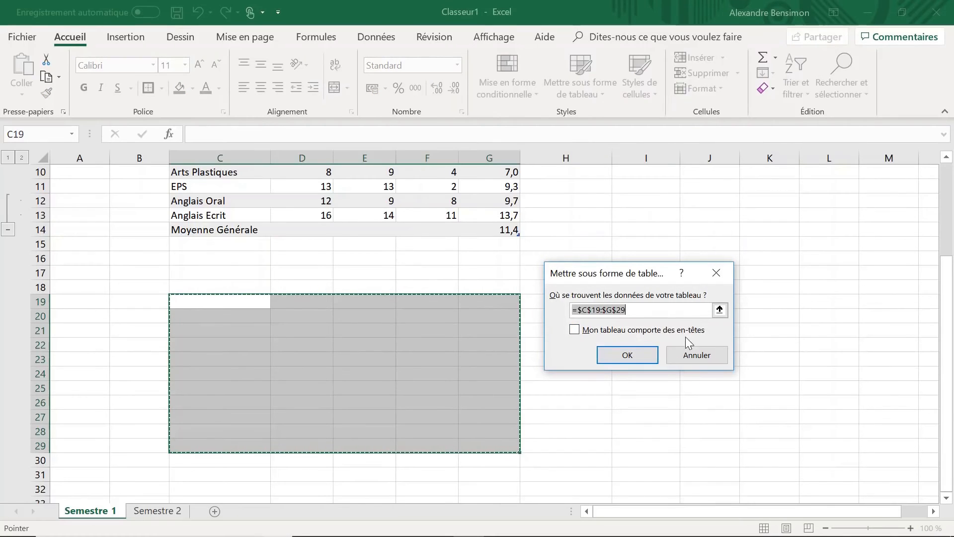
{"action": "left_click", "coordinate": [632, 356]}
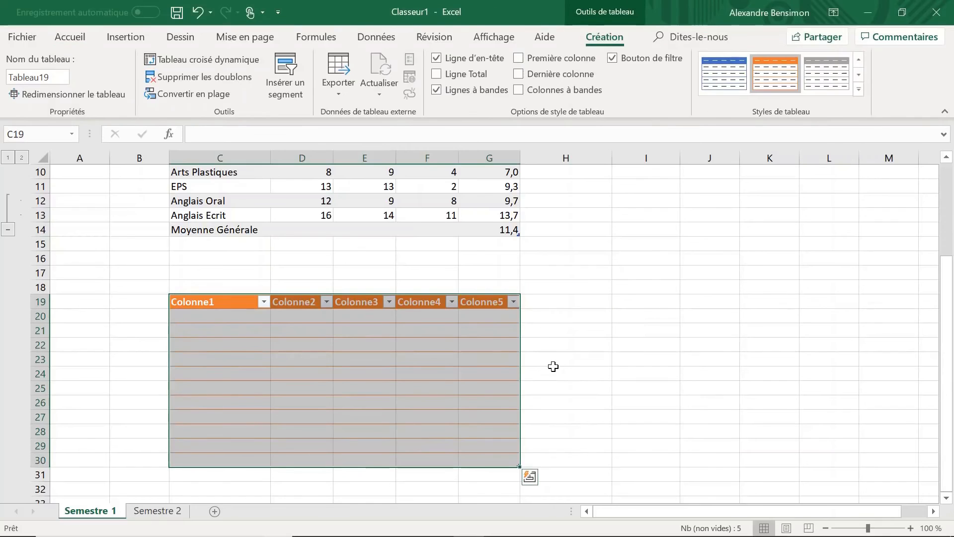
{"action": "scroll", "coordinate": [348, 347], "scroll_direction": "down", "scroll_amount": 1}
{"action": "left_click", "coordinate": [302, 387]}
{"action": "scroll", "coordinate": [257, 317], "scroll_direction": "up", "scroll_amount": 1}
Enter Anglais in cell C20, the first data row under Colonne1 of the orange table
{"action": "left_click", "coordinate": [202, 313]}
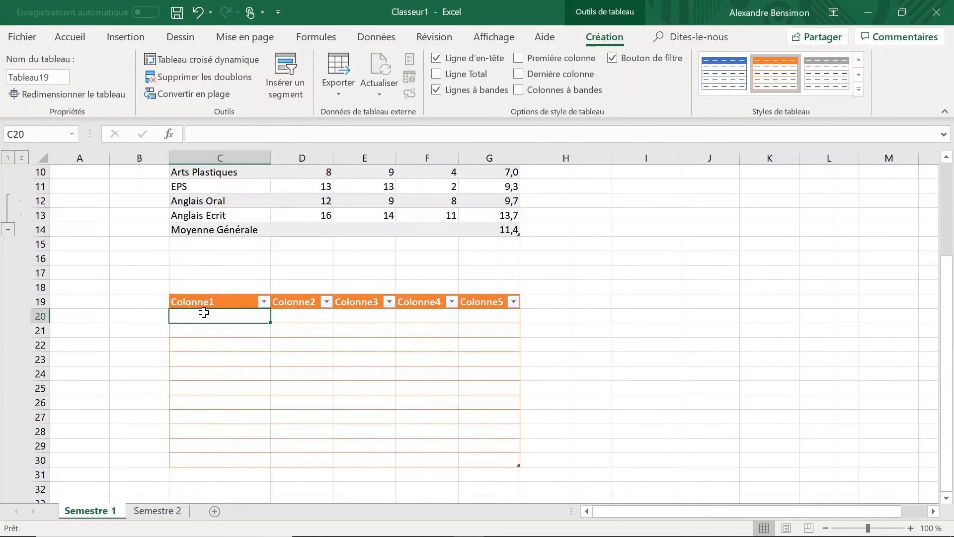
{"action": "type", "text": "Ang"}
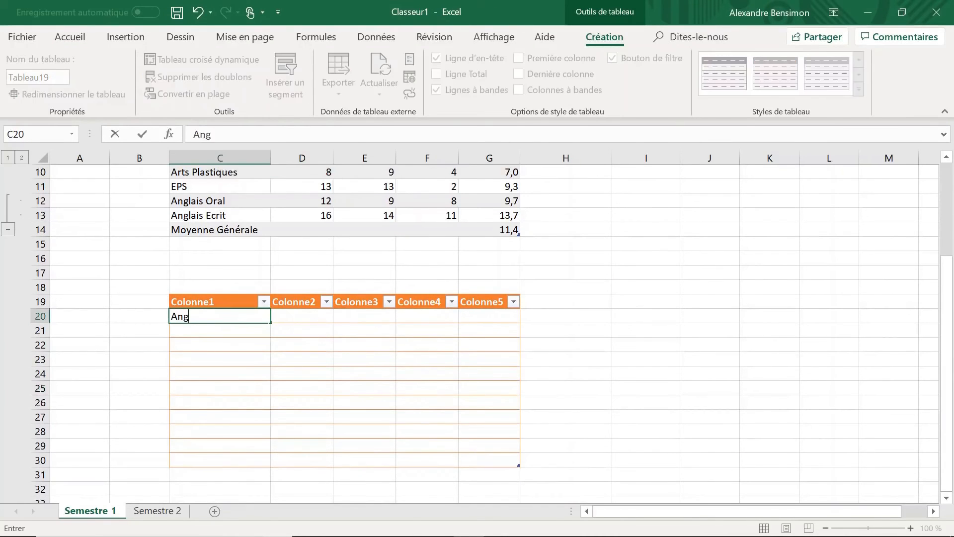
{"action": "type", "text": "lais"}
{"action": "left_click", "coordinate": [302, 330]}
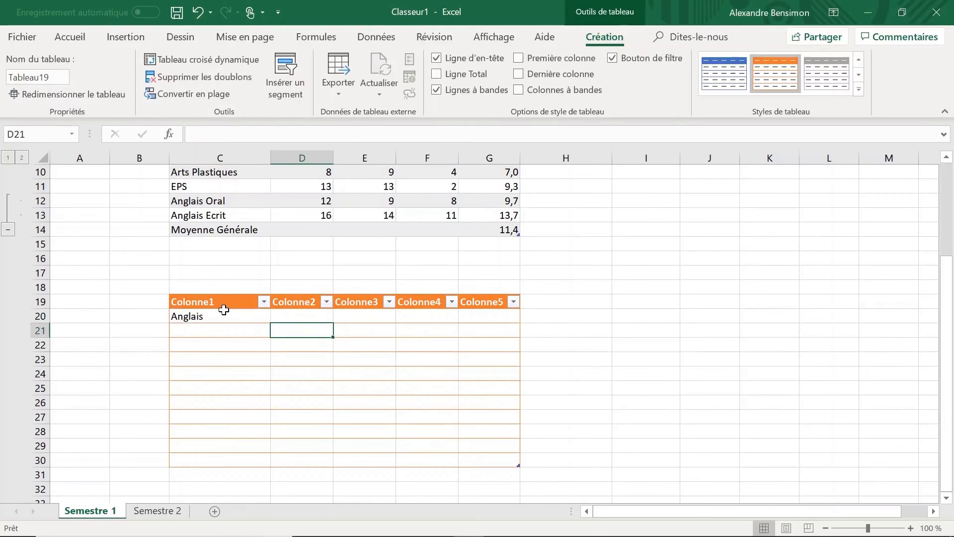
{"action": "scroll", "coordinate": [281, 331], "scroll_direction": "up", "scroll_amount": 2}
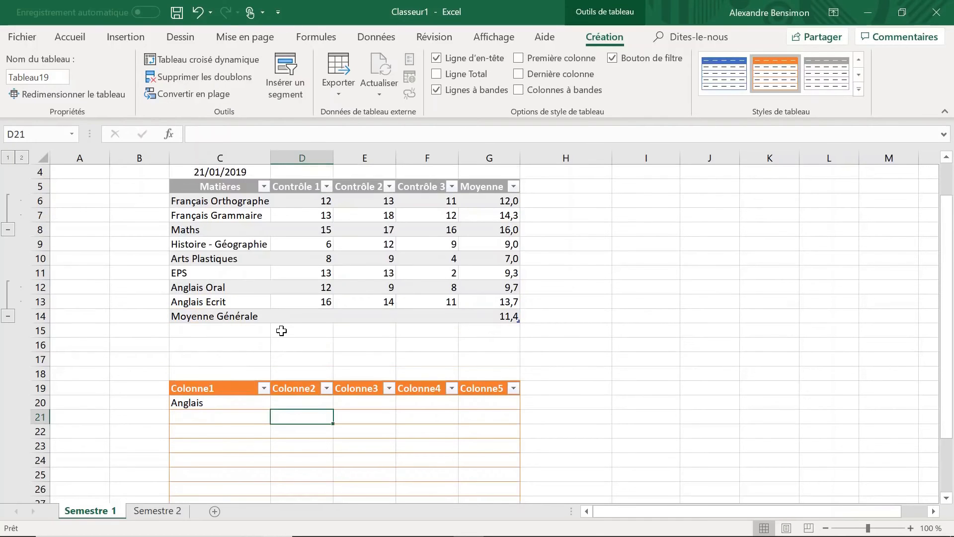
{"action": "scroll", "coordinate": [281, 331], "scroll_direction": "down", "scroll_amount": 2}
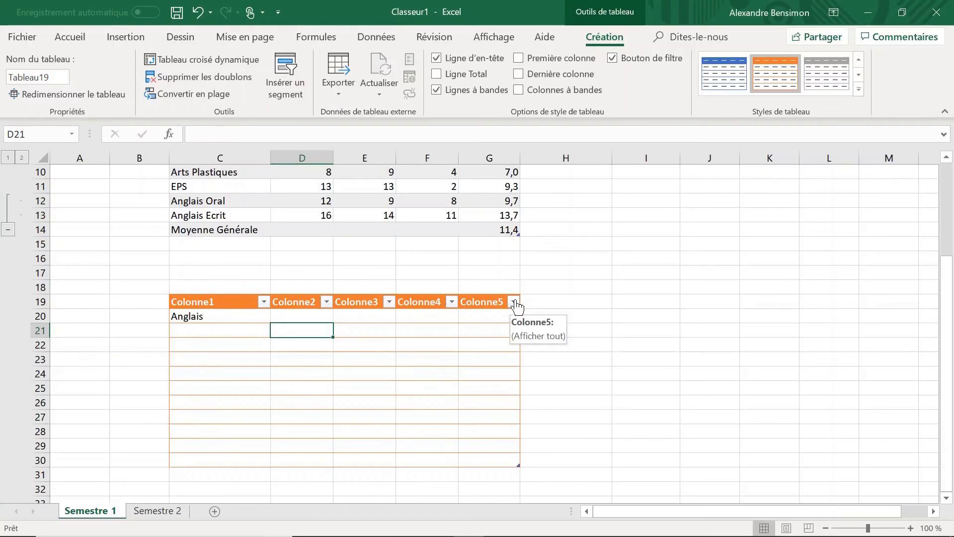
Undo the Anglais entry and the creation of the orange table
{"action": "key", "text": "ctrl+z"}
{"action": "key", "text": "ctrl+z"}
{"action": "left_click", "coordinate": [578, 361]}
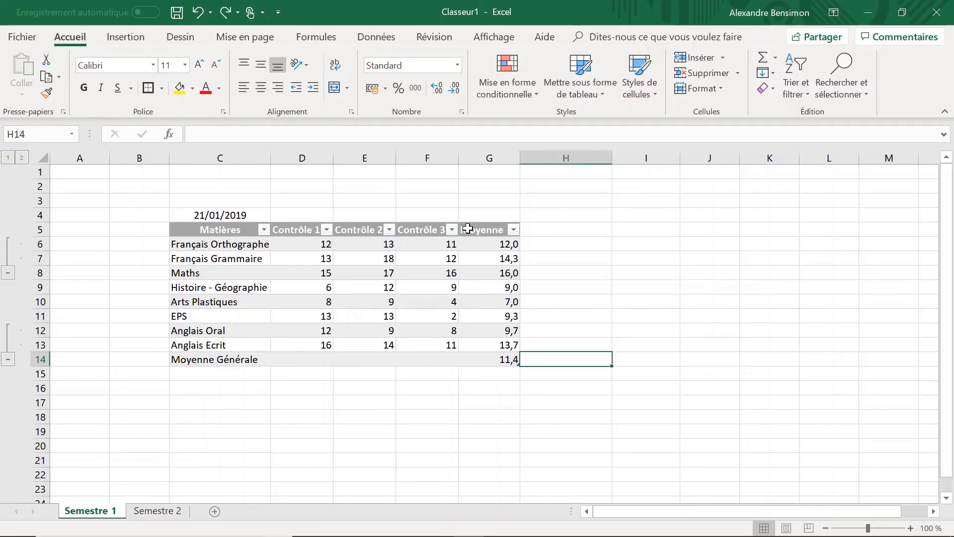
Sort the grades table by Moyenne from smallest to largest, then undo the sort
{"action": "left_click", "coordinate": [513, 230]}
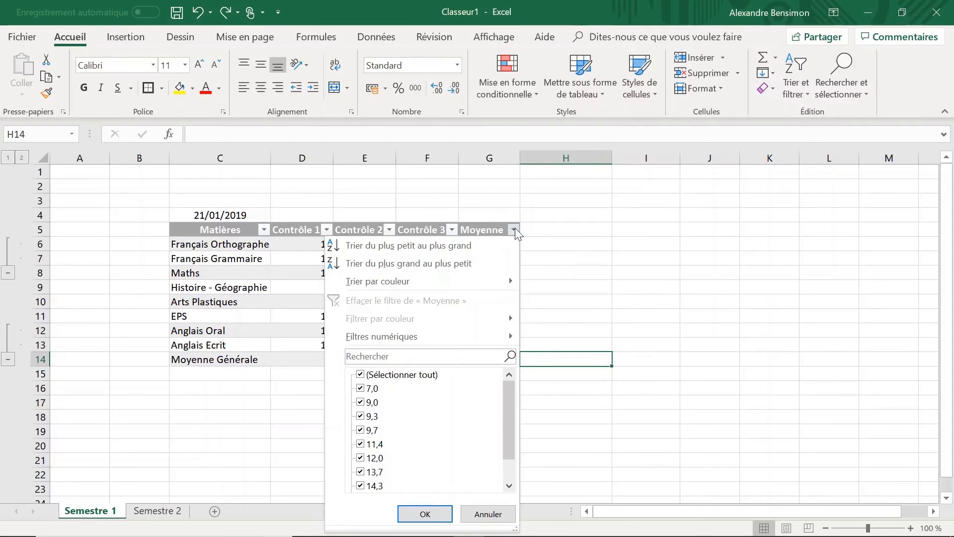
{"action": "scroll", "coordinate": [415, 383], "scroll_direction": "down", "scroll_amount": 1}
{"action": "scroll", "coordinate": [415, 385], "scroll_direction": "up", "scroll_amount": 1}
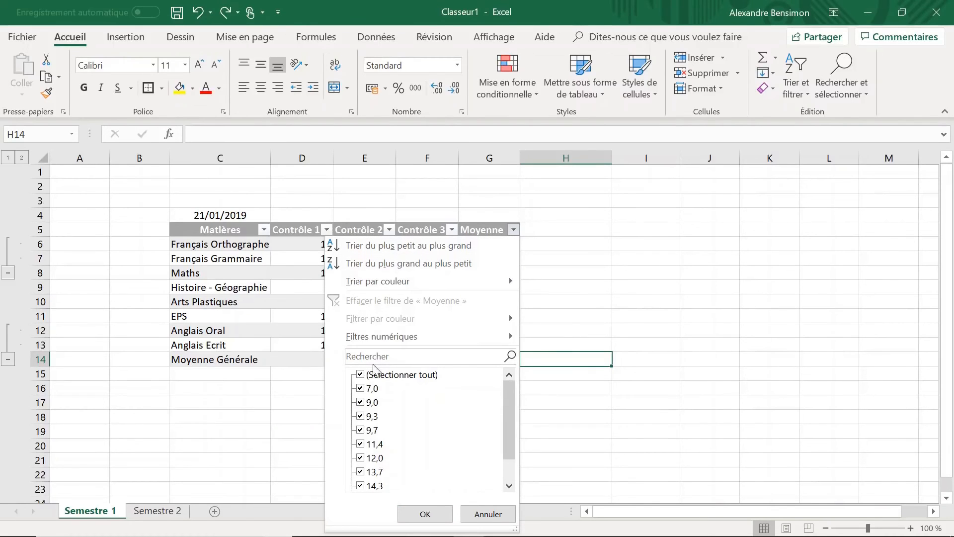
{"action": "scroll", "coordinate": [415, 428], "scroll_direction": "down", "scroll_amount": 1}
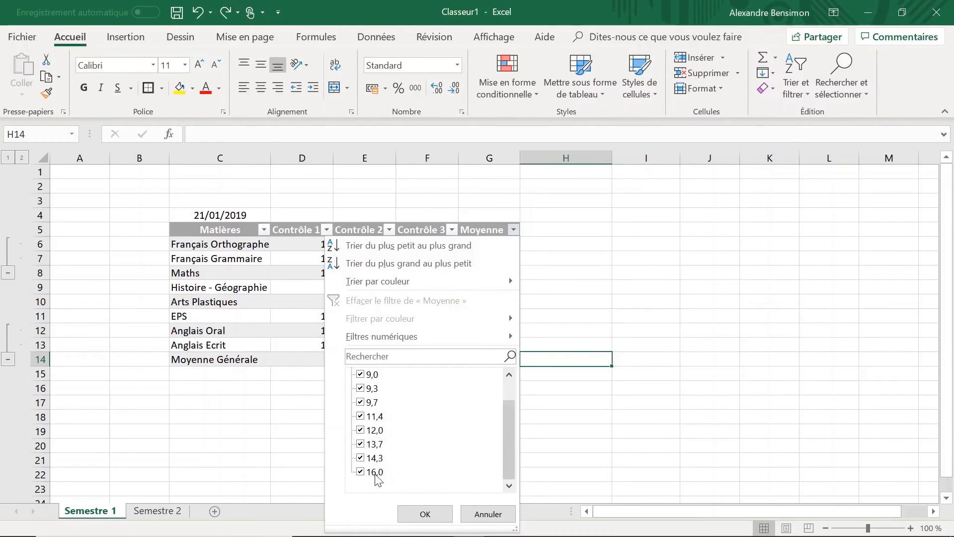
{"action": "scroll", "coordinate": [474, 454], "scroll_direction": "up", "scroll_amount": 1}
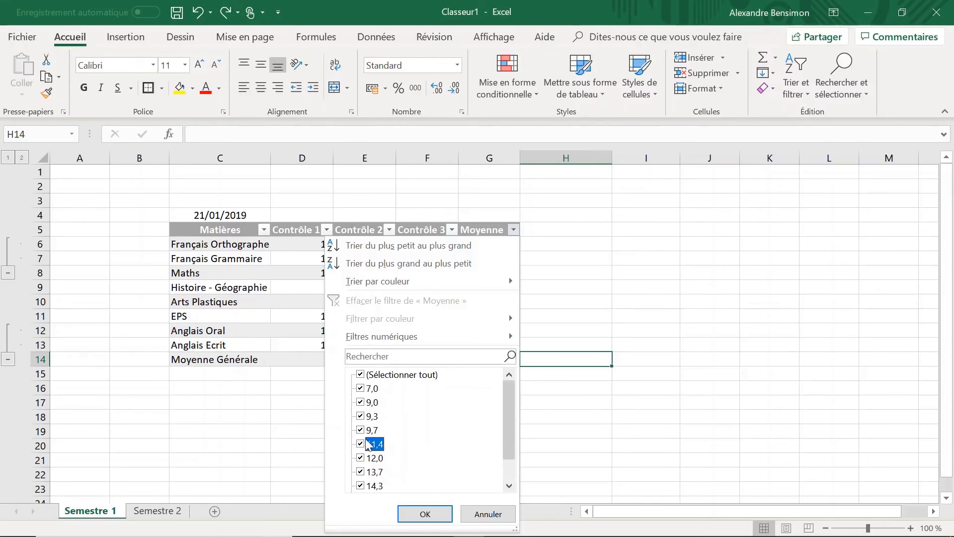
{"action": "key", "text": "space"}
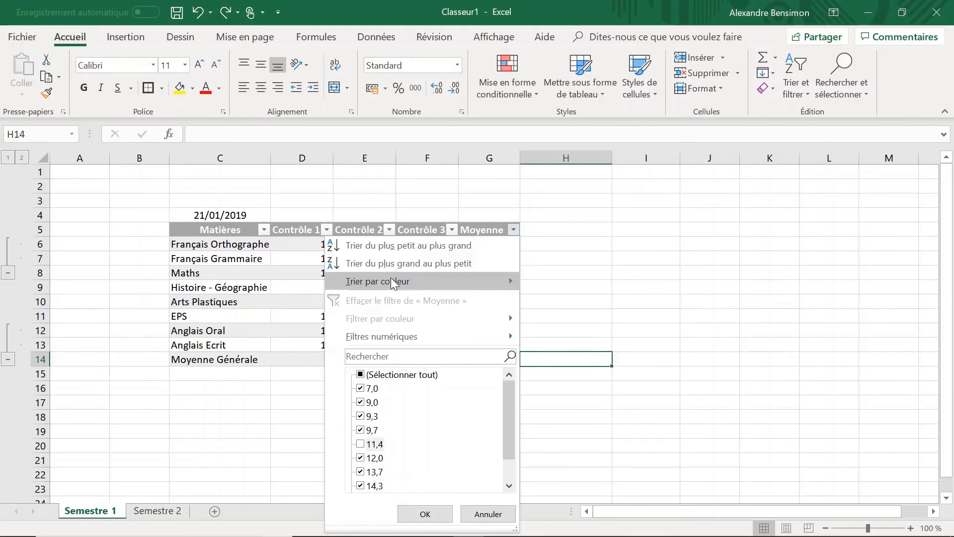
{"action": "left_click", "coordinate": [425, 245]}
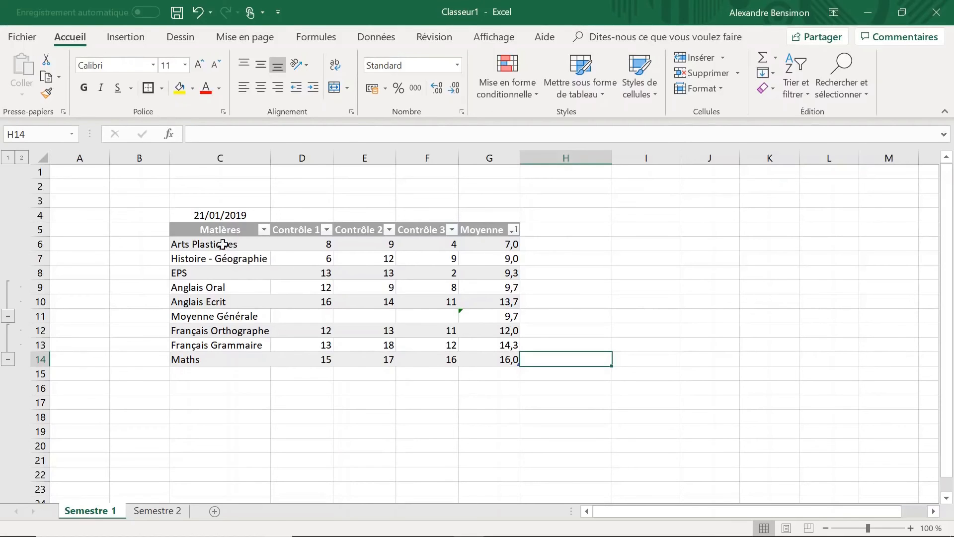
{"action": "key", "text": "ctrl+z"}
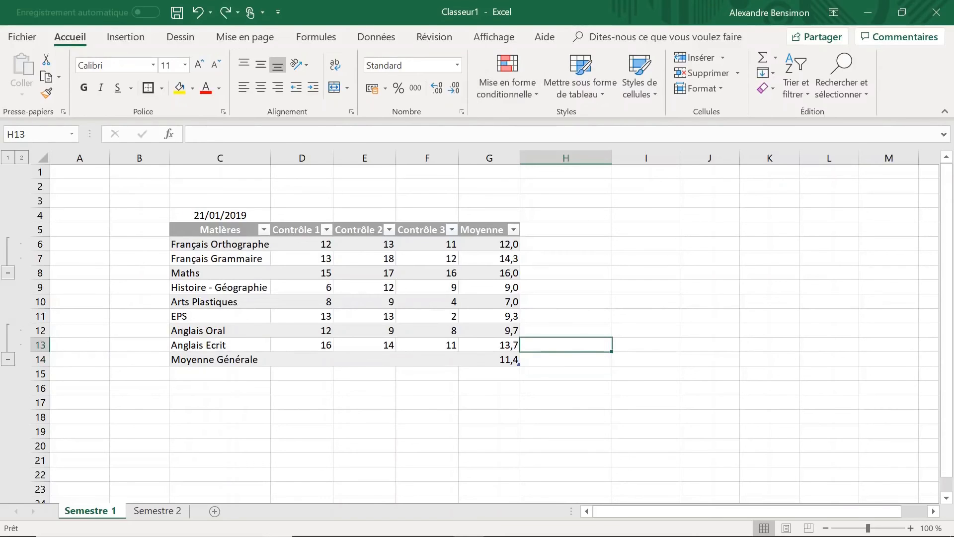
Highlight grades greater than 15 in D6:G13 with conditional formatting, using green fill with dark green text (Remplissage vert avec texte vert foncé)
{"action": "left_click", "coordinate": [309, 245]}
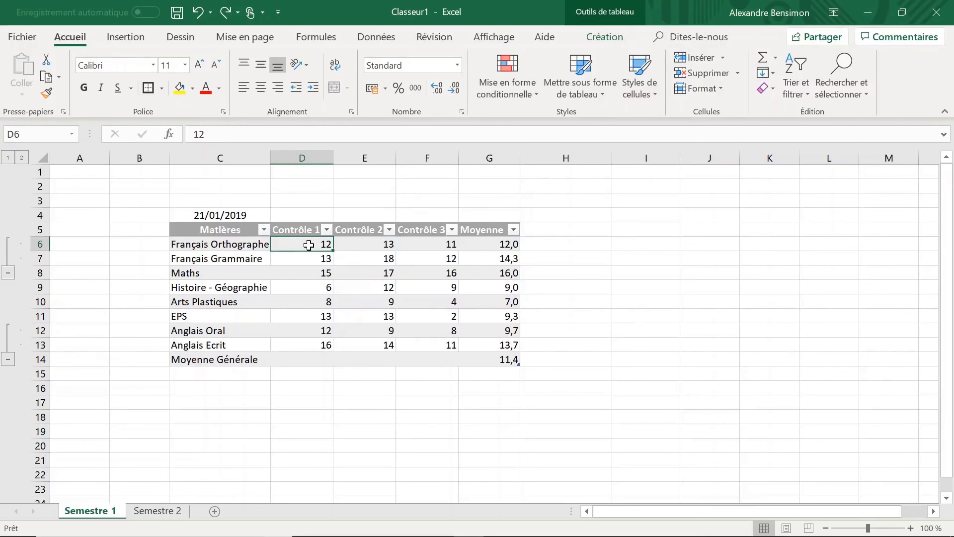
{"action": "key", "text": "ctrl+shift+Right"}
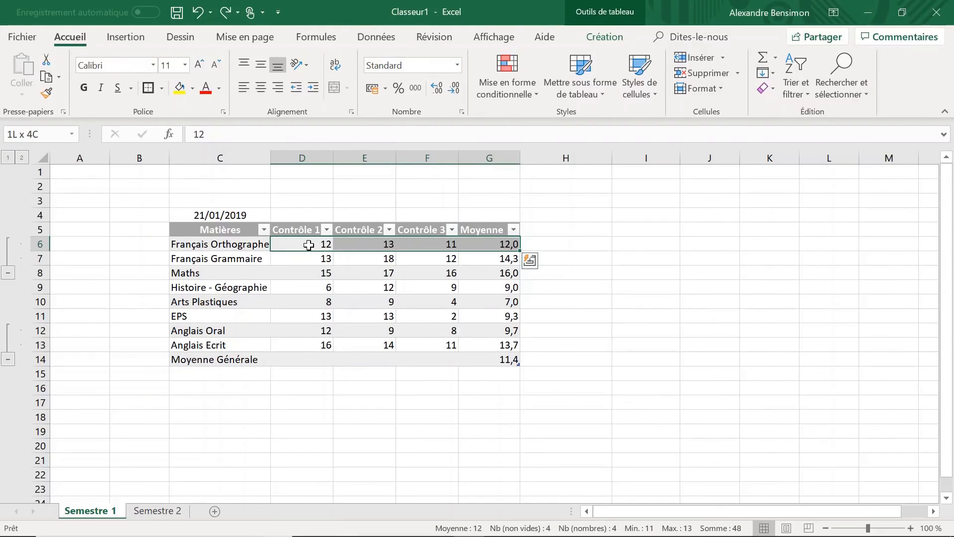
{"action": "key", "text": "ctrl+shift+Down"}
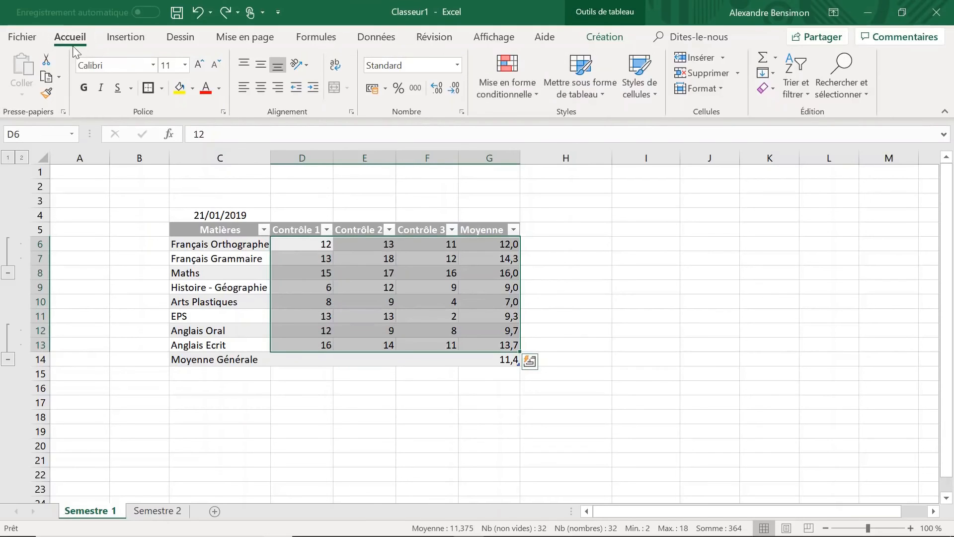
{"action": "left_click", "coordinate": [519, 85]}
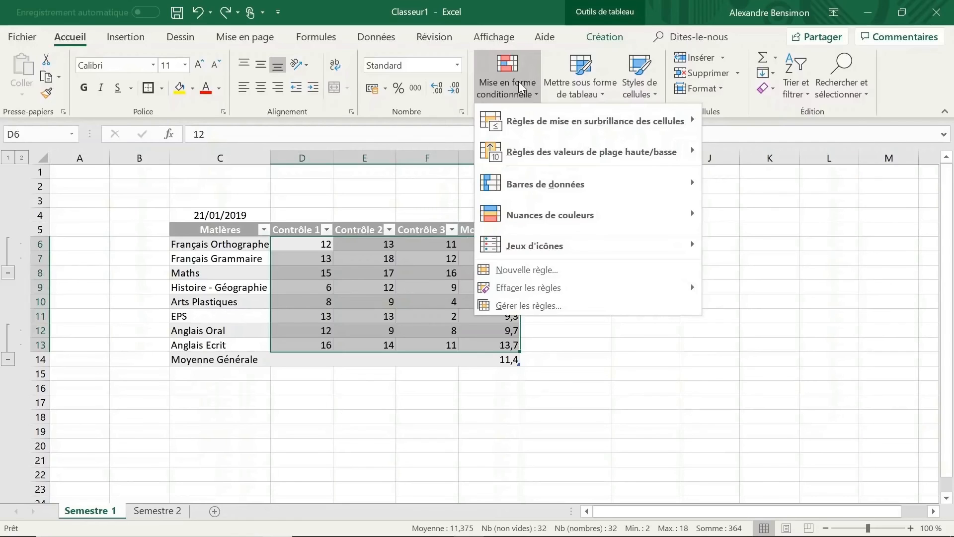
{"action": "mouse_move", "coordinate": [655, 122]}
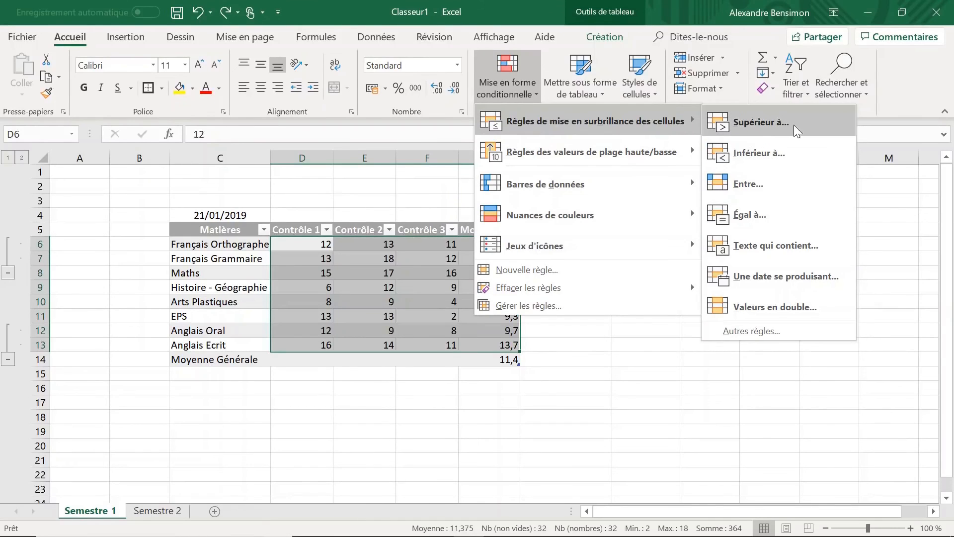
{"action": "left_click", "coordinate": [774, 123]}
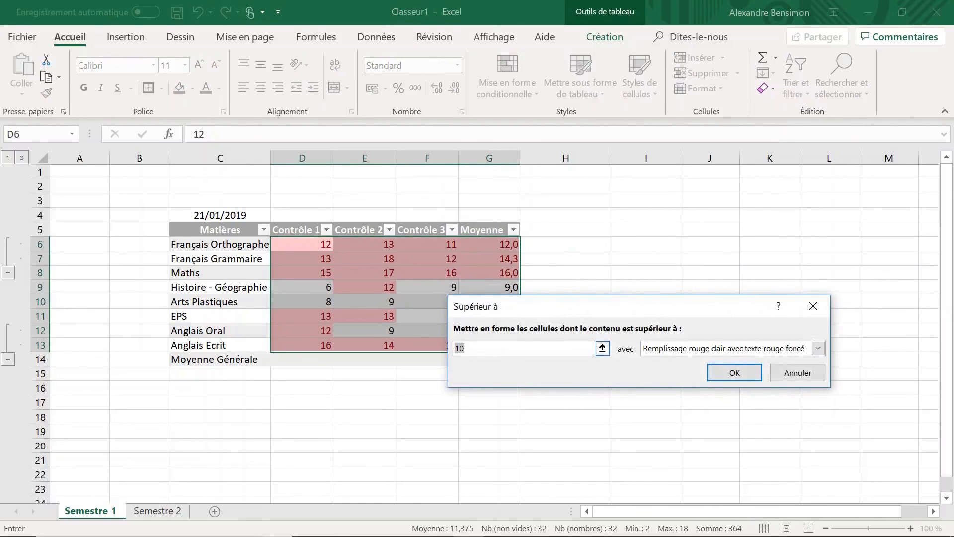
{"action": "type", "text": "15"}
{"action": "left_click", "coordinate": [689, 350]}
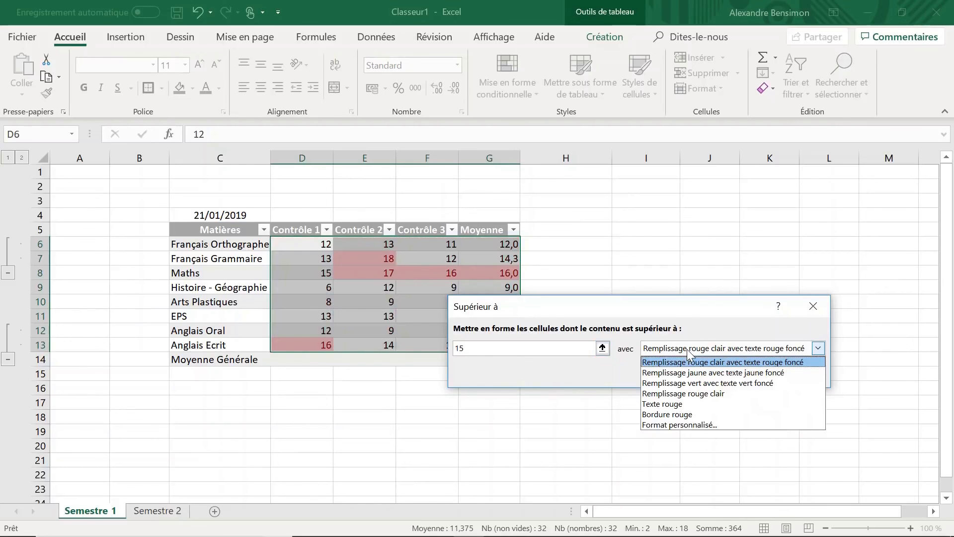
{"action": "left_click", "coordinate": [719, 384]}
{"action": "left_click", "coordinate": [735, 373]}
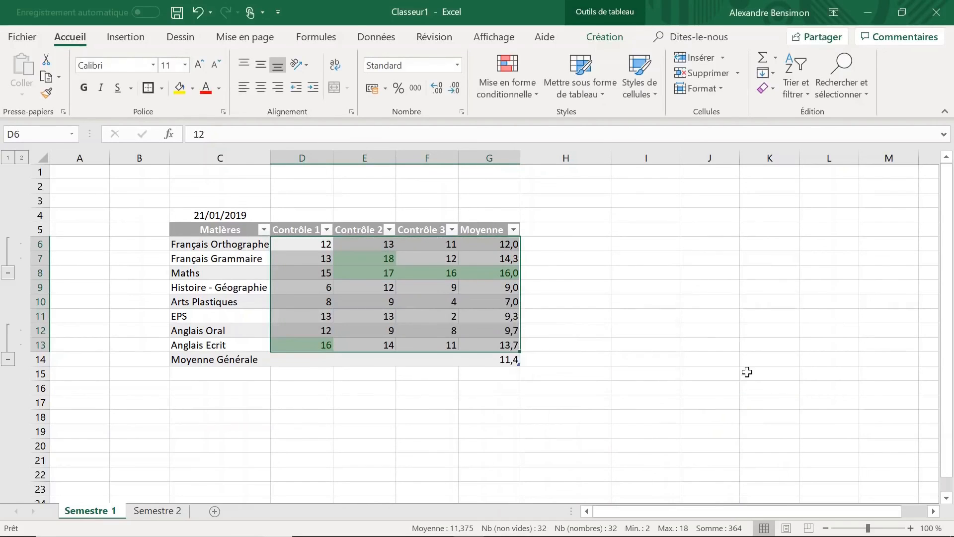
Highlight grades less than 5 in D6:G13 with conditional formatting, using light red fill with dark red text
{"action": "left_click", "coordinate": [499, 85]}
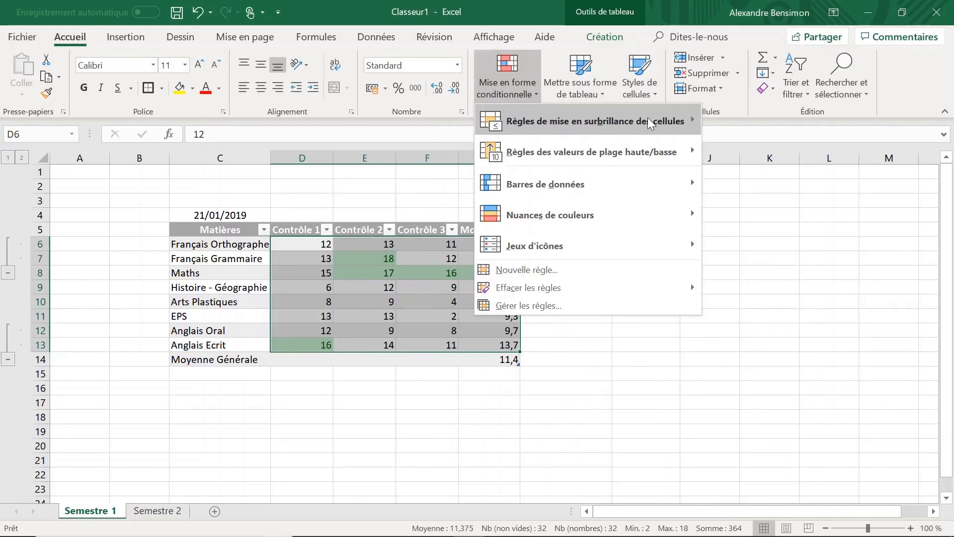
{"action": "left_click", "coordinate": [778, 158]}
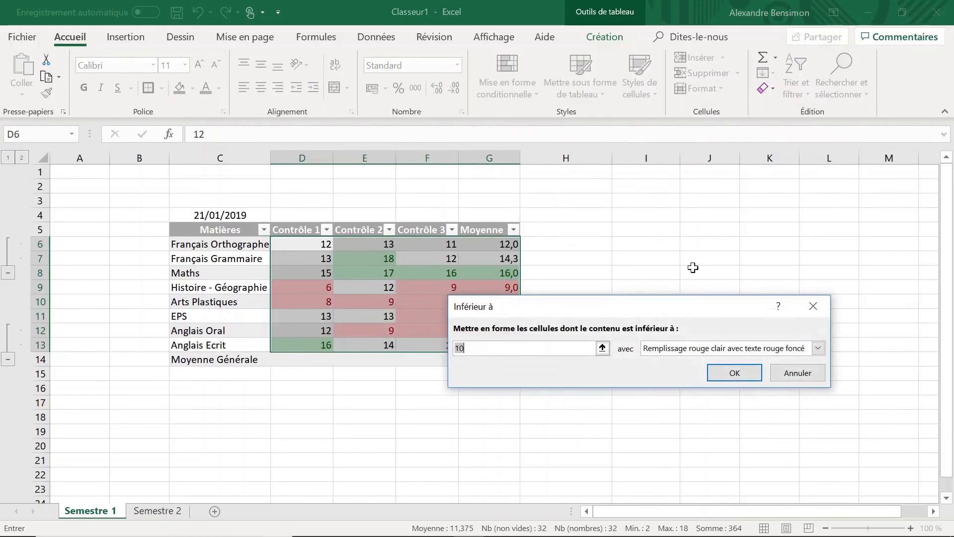
{"action": "type", "text": "5"}
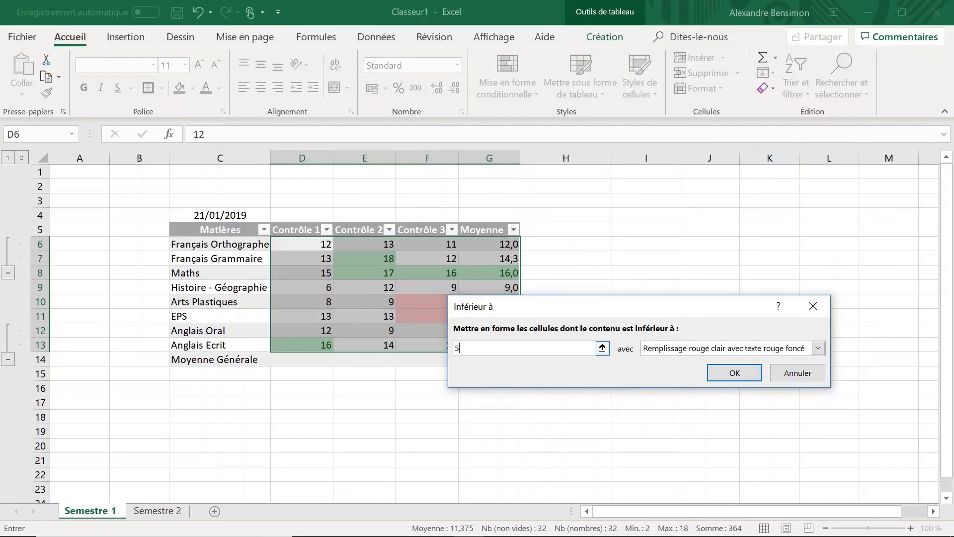
{"action": "left_click", "coordinate": [818, 349]}
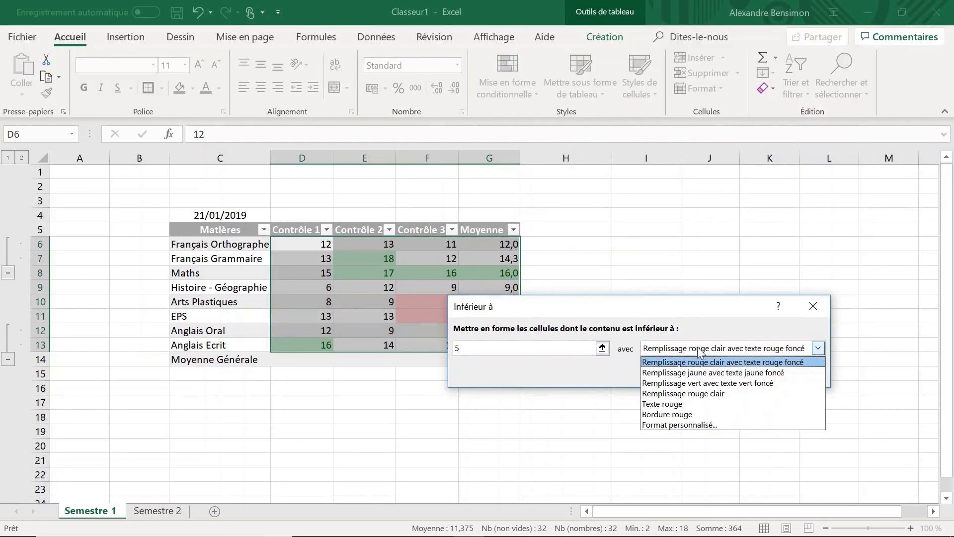
{"action": "left_click", "coordinate": [780, 368]}
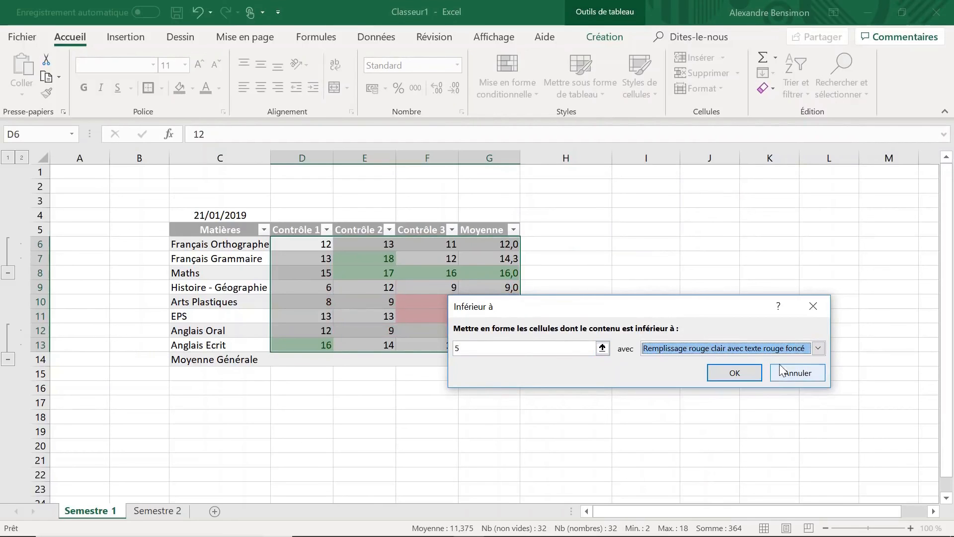
{"action": "left_click", "coordinate": [732, 373]}
{"action": "left_click", "coordinate": [654, 334]}
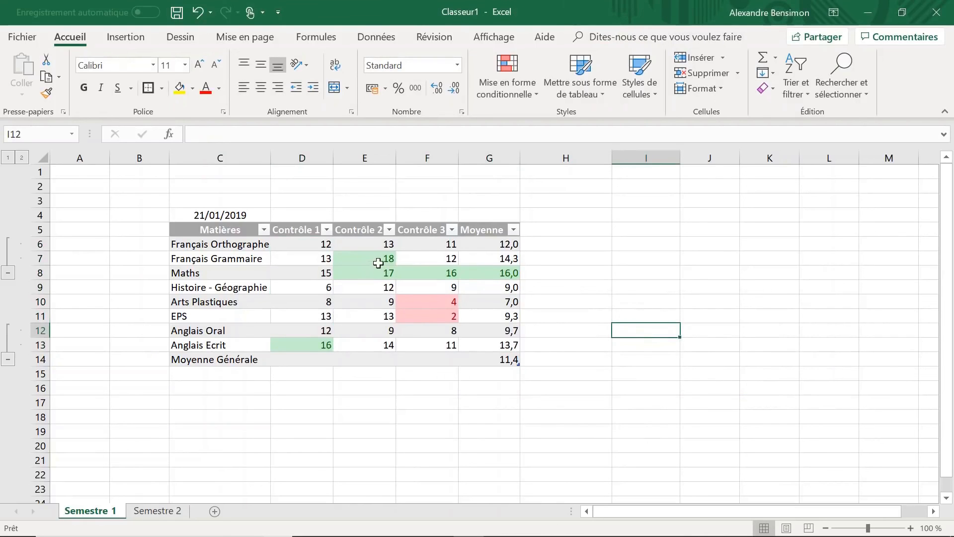
{"action": "left_click", "coordinate": [606, 285]}
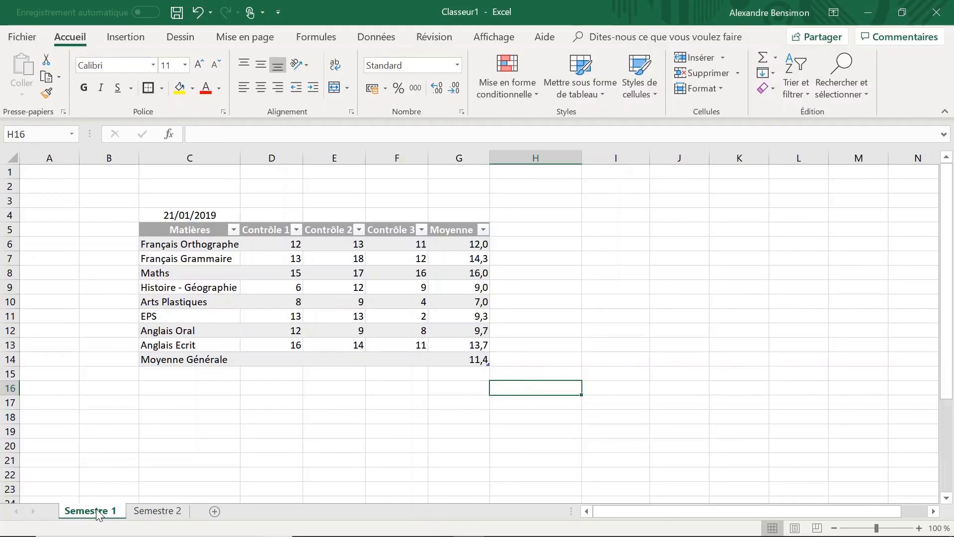
Copy range B3:H17 from the Semestre 1 sheet and paste it at B3 of the Semestre 2 sheet
{"action": "left_click", "coordinate": [149, 513]}
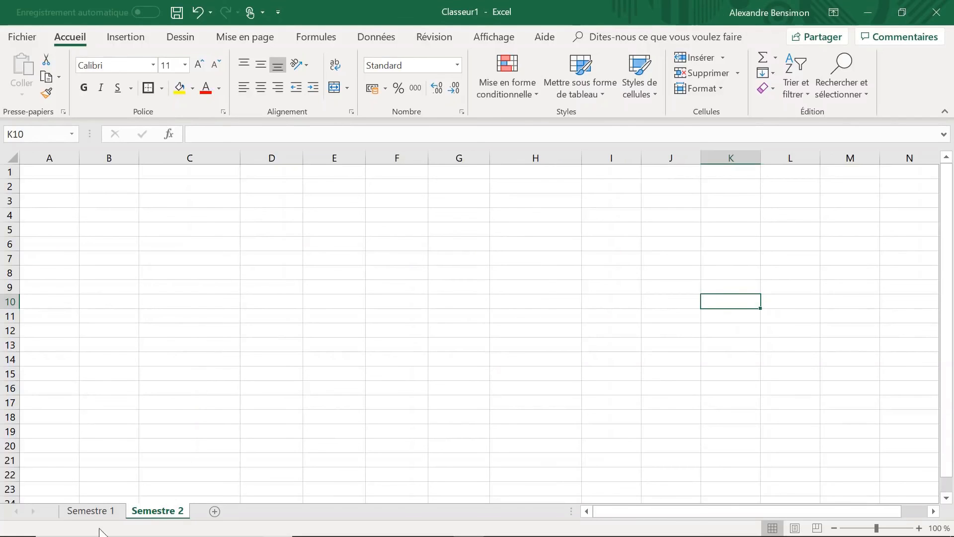
{"action": "left_click", "coordinate": [97, 512]}
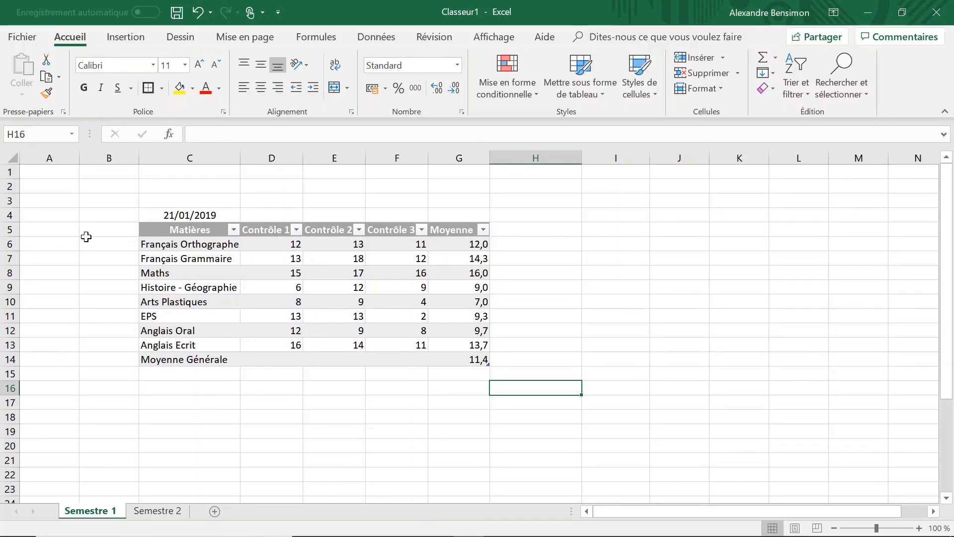
{"action": "left_click_drag", "start_coordinate": [124, 199], "coordinate": [558, 400]}
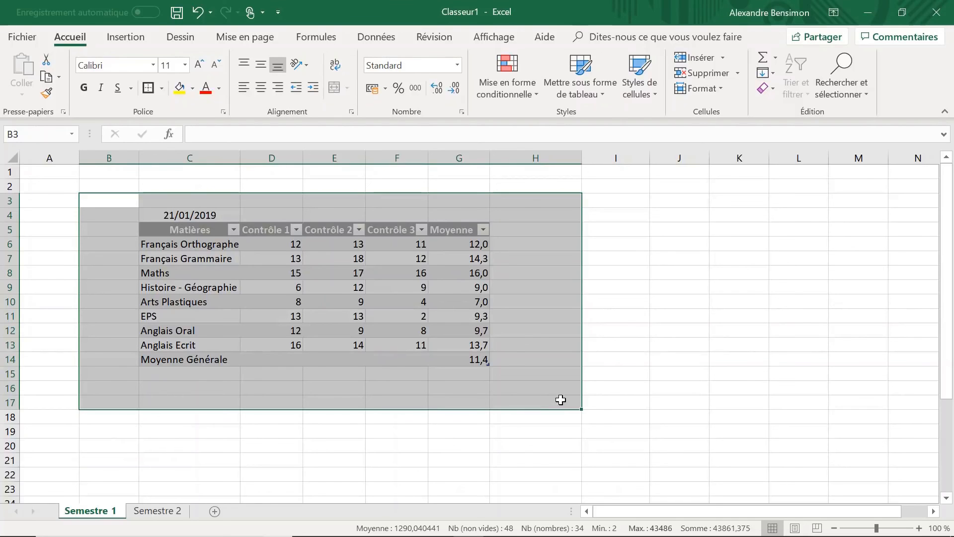
{"action": "key", "text": "ctrl+c"}
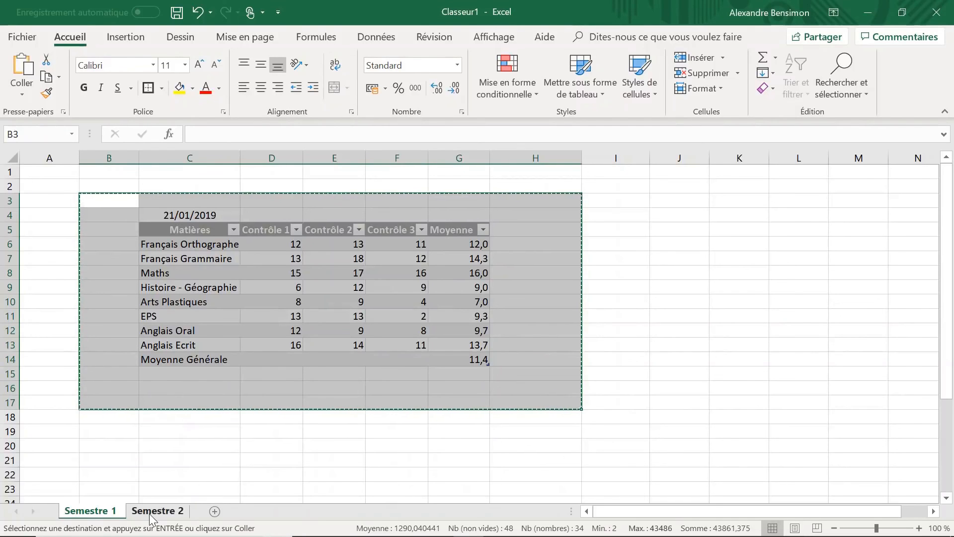
{"action": "left_click", "coordinate": [152, 512]}
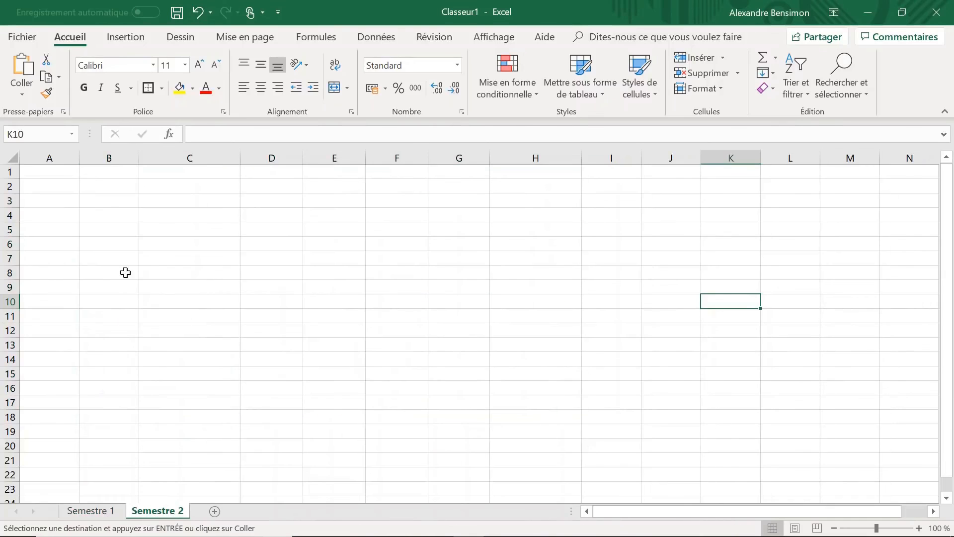
{"action": "left_click", "coordinate": [125, 203]}
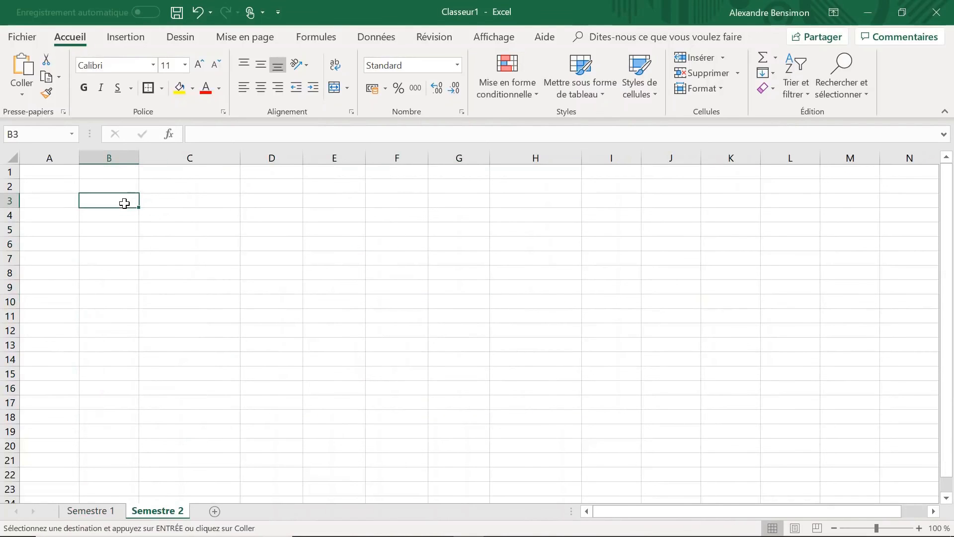
{"action": "key", "text": "ctrl+v"}
{"action": "left_click", "coordinate": [555, 370]}
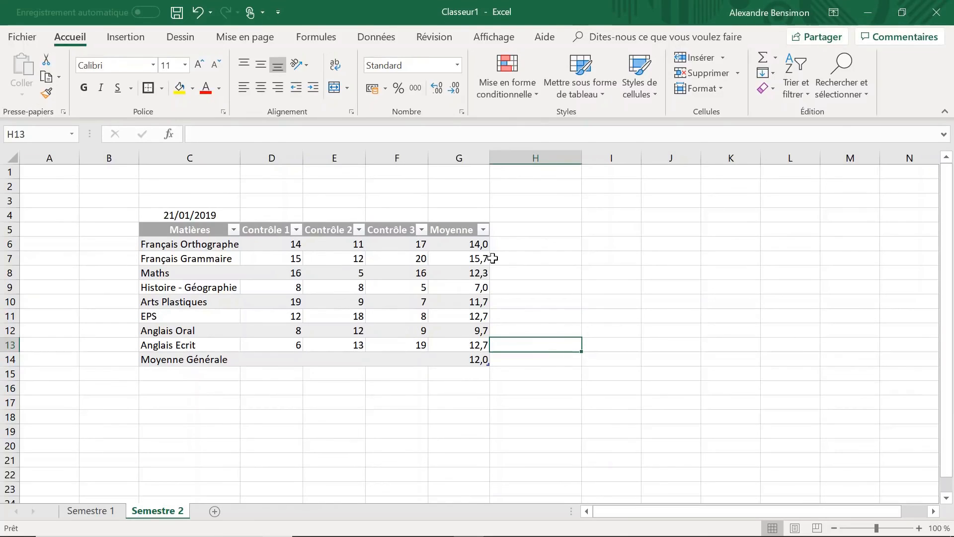
Inspect the average formulas in G6, G7 and G14 of Semestre 2, and return to the Semestre 1 sheet
{"action": "left_click", "coordinate": [470, 245]}
{"action": "left_click", "coordinate": [474, 258]}
{"action": "left_click", "coordinate": [473, 359]}
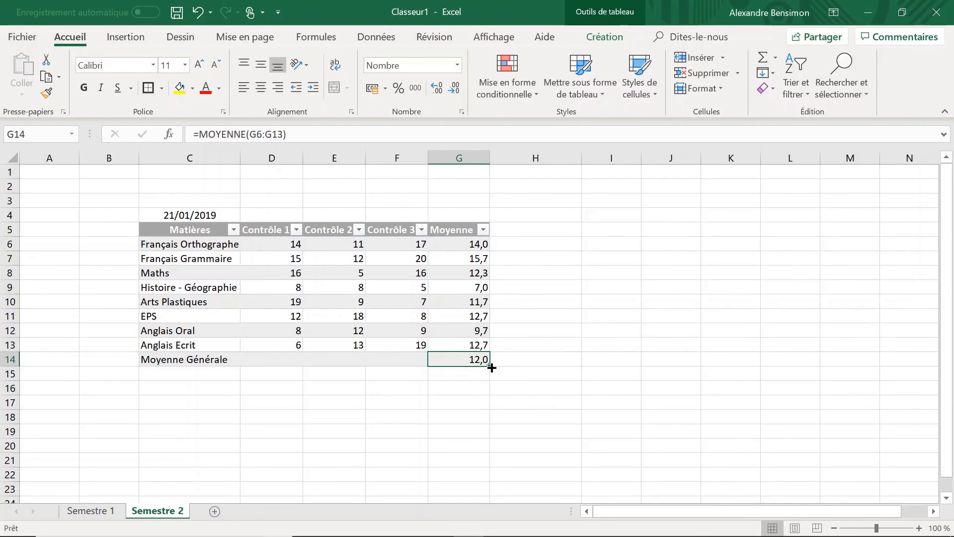
{"action": "left_click", "coordinate": [91, 511]}
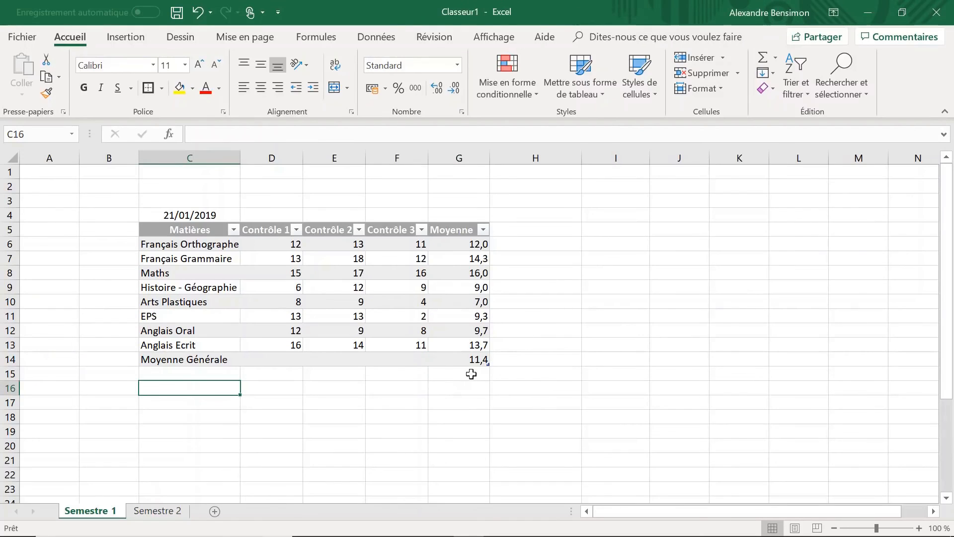